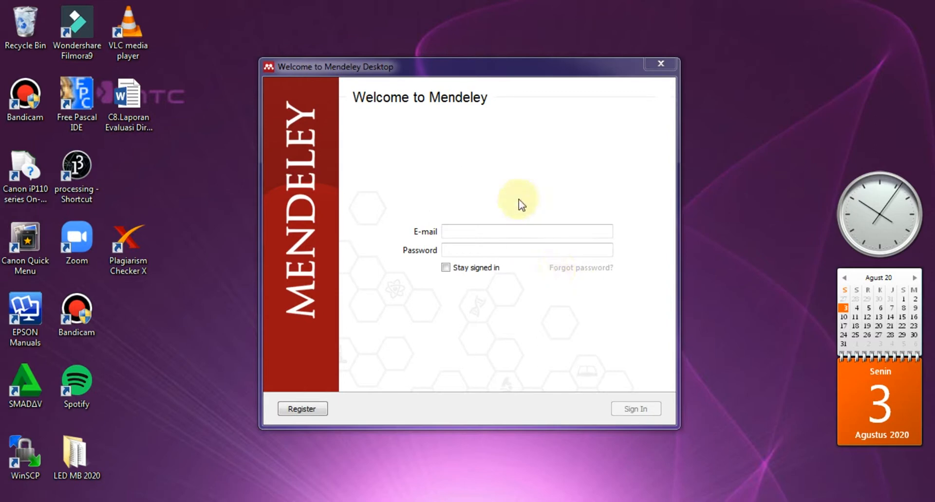
Sign in with the account e-mail and password, keeping 'Stay signed in' ticked.
click(496, 230)
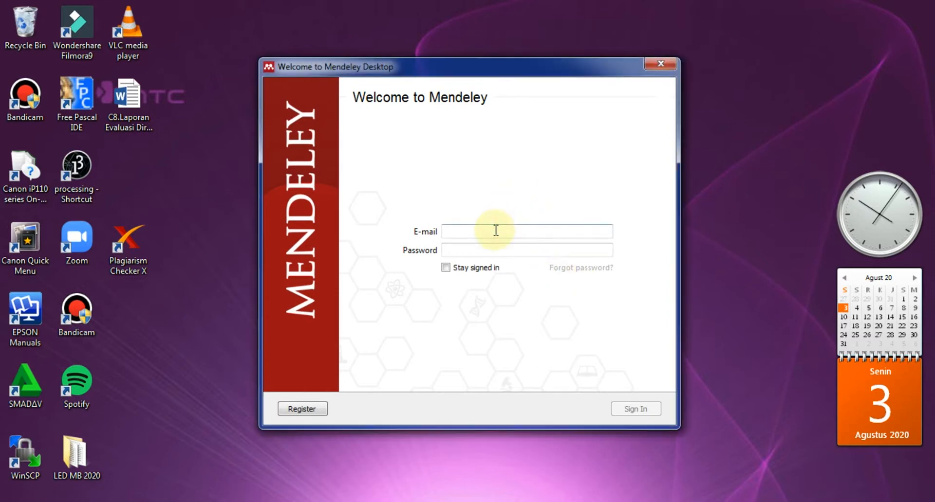
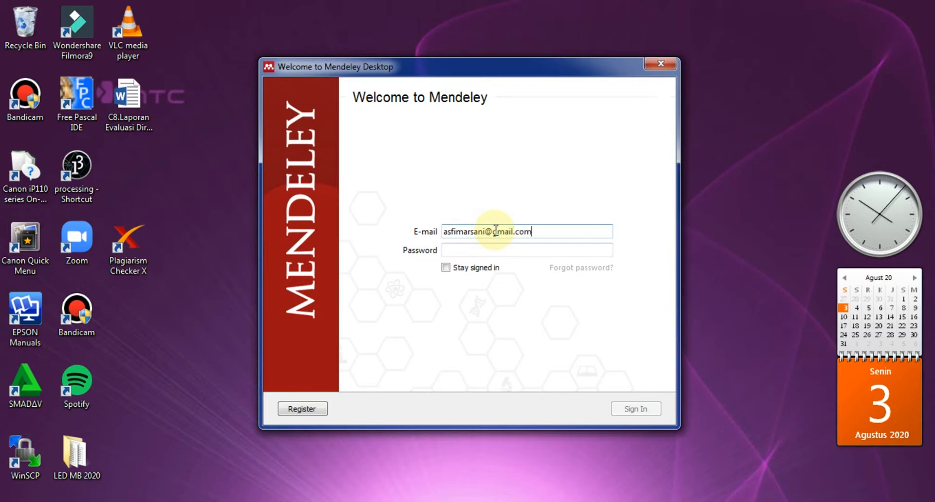
key(Tab)
text(a)
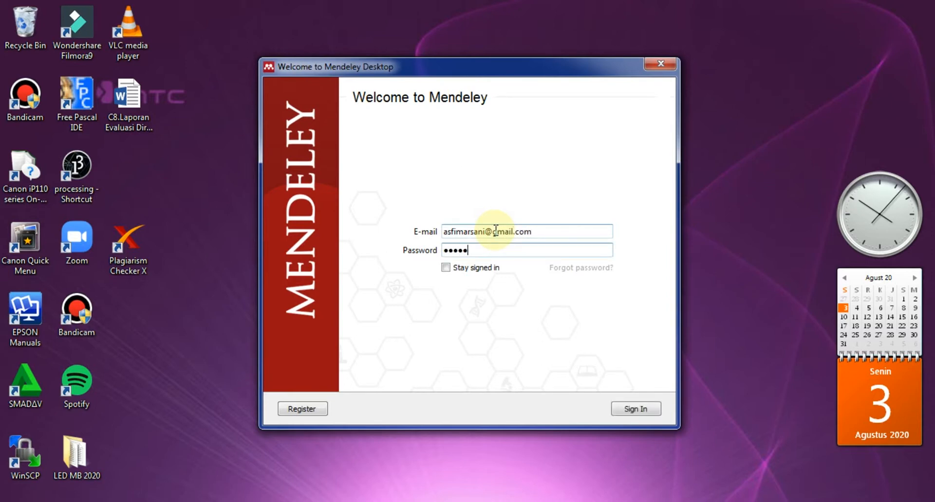
key(BackSpace)
key(BackSpace)
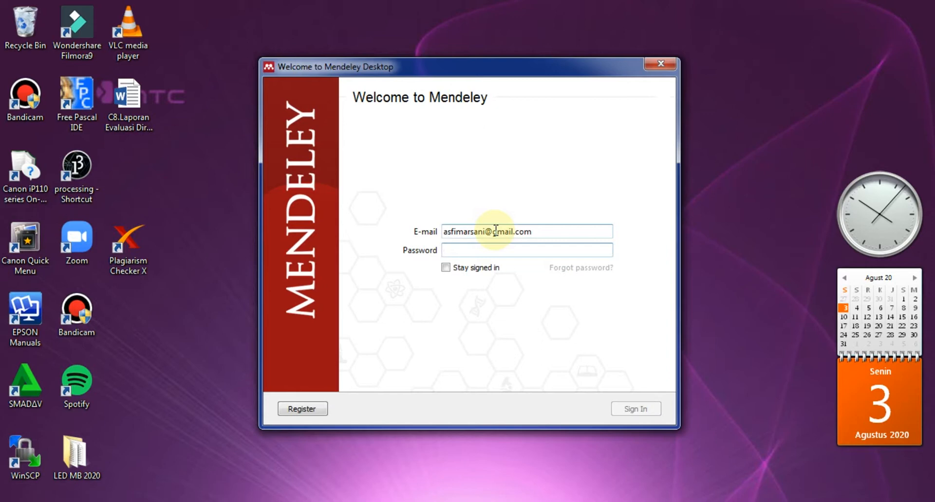
text(as)
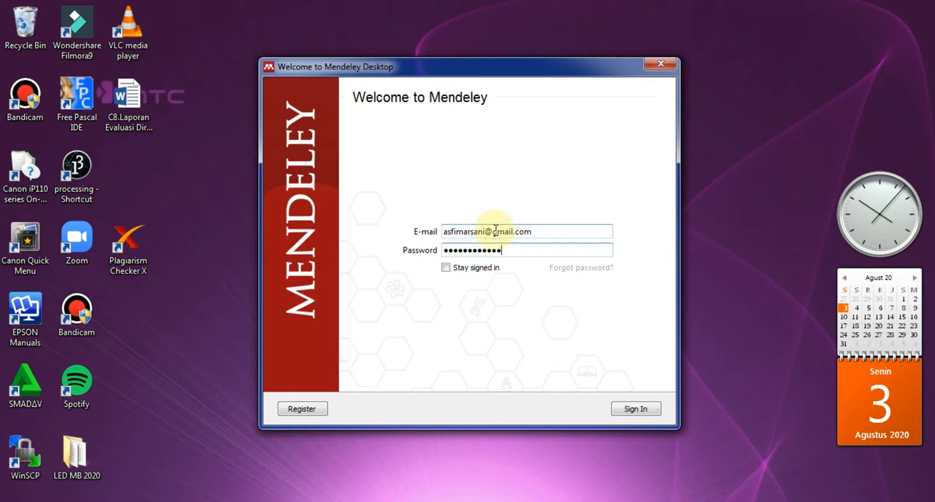
click(475, 268)
click(632, 410)
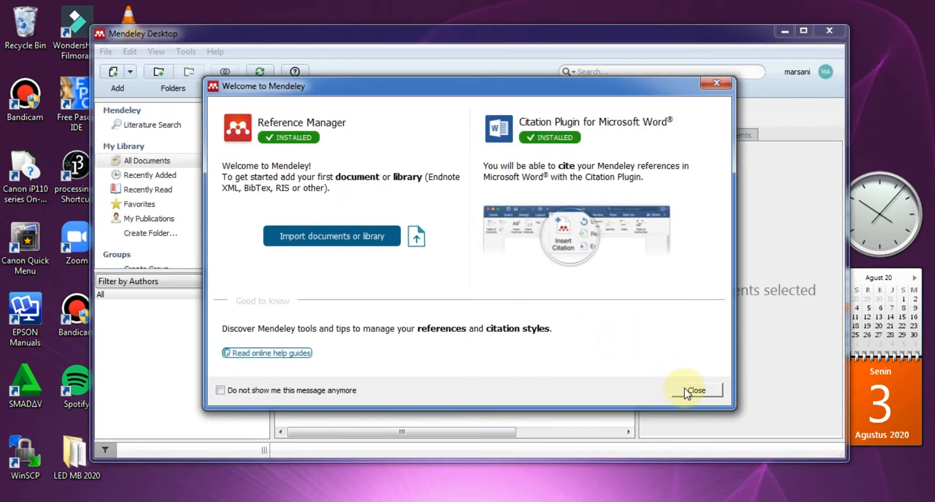
Dismiss the welcome dialog, intro tour and sync warning, then maximize the Mendeley window.
click(686, 391)
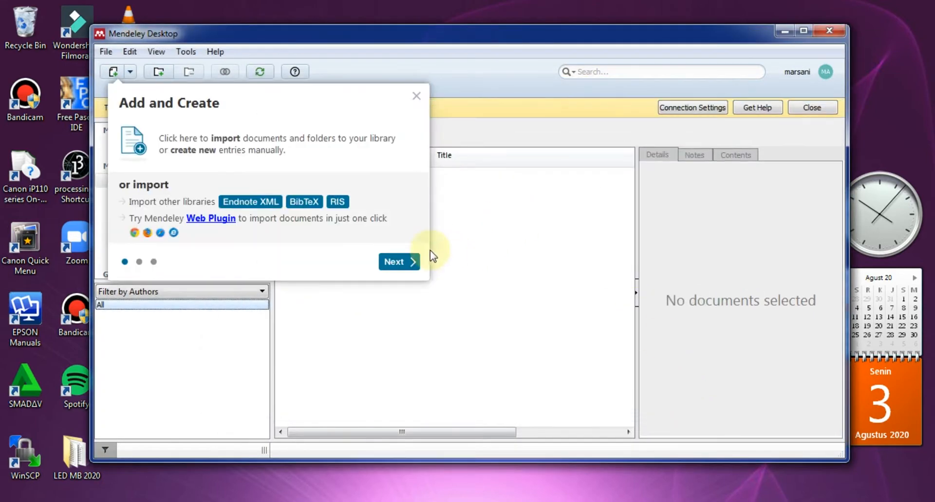
click(400, 262)
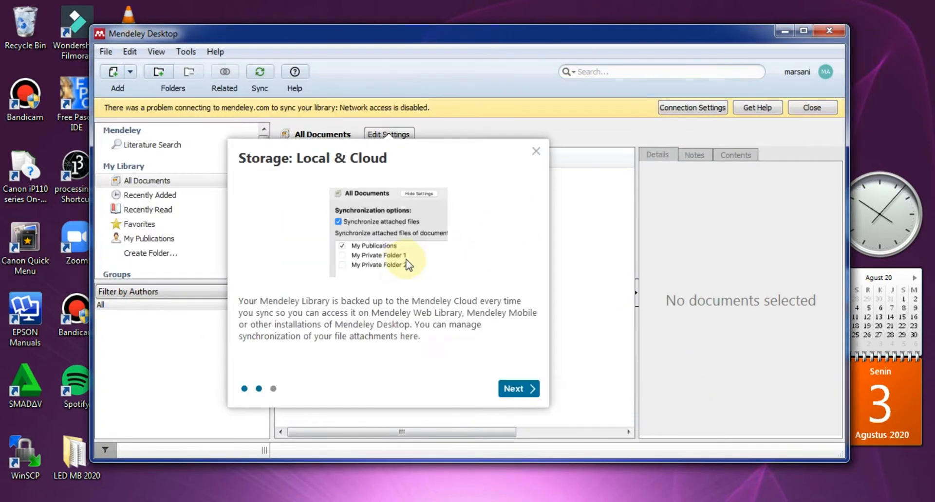
click(534, 150)
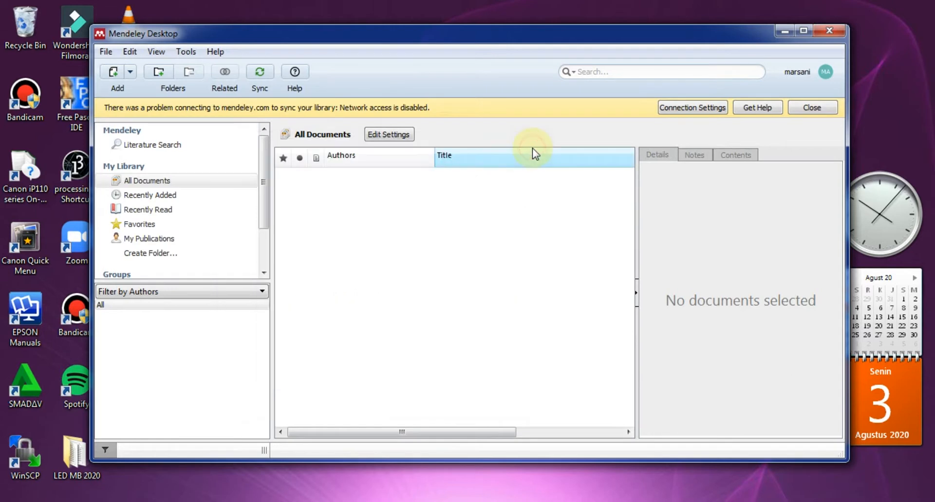
click(803, 108)
click(803, 32)
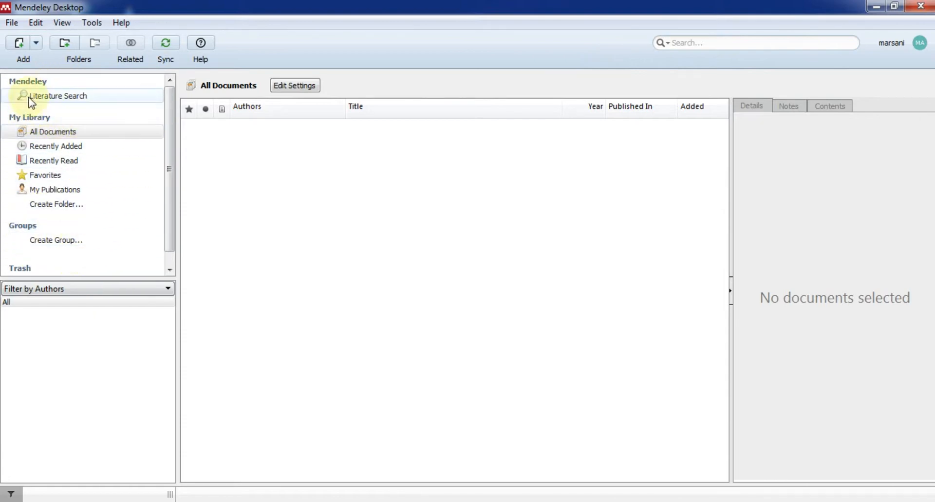
Browse Literature Search, All Documents, Recently Added, Recently Read, Favorites and My Publications, then create a folder.
click(74, 102)
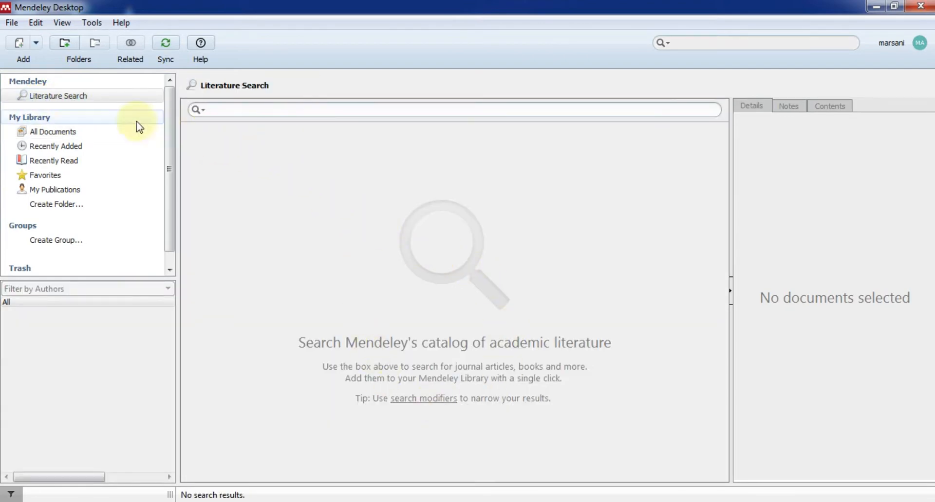
click(58, 131)
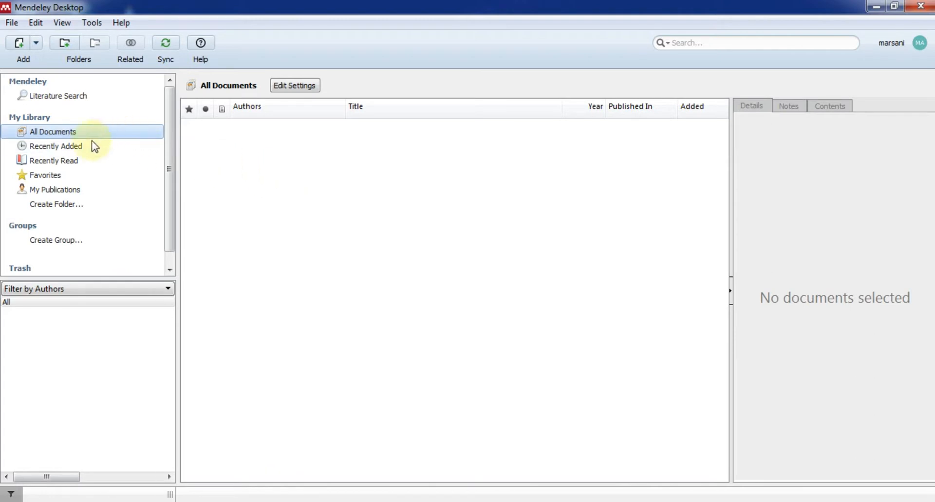
click(79, 148)
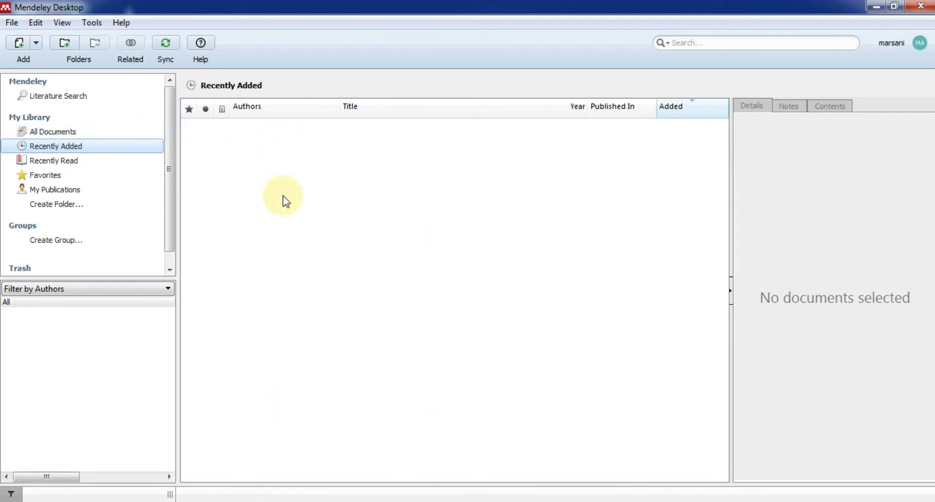
click(72, 164)
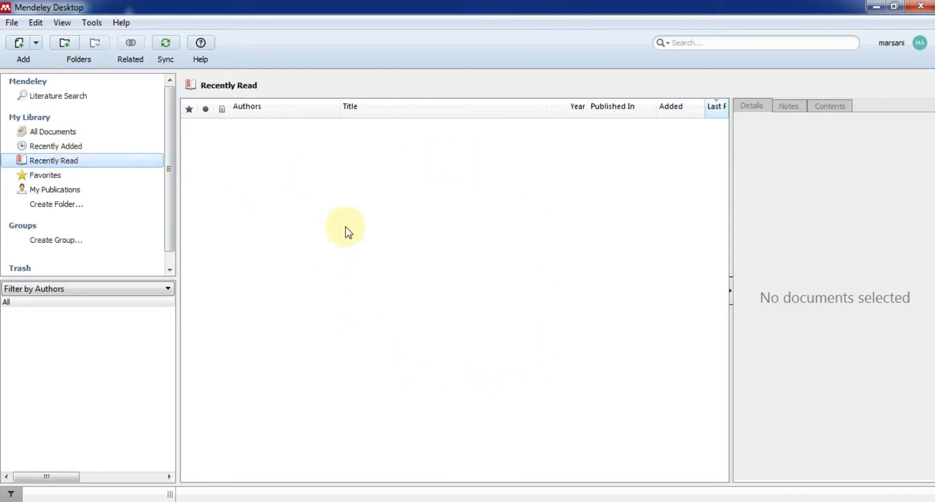
click(62, 178)
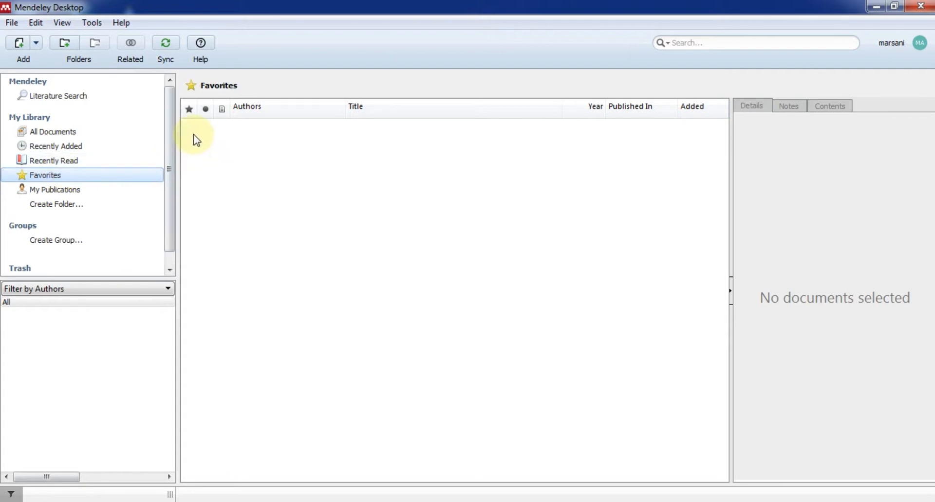
click(77, 191)
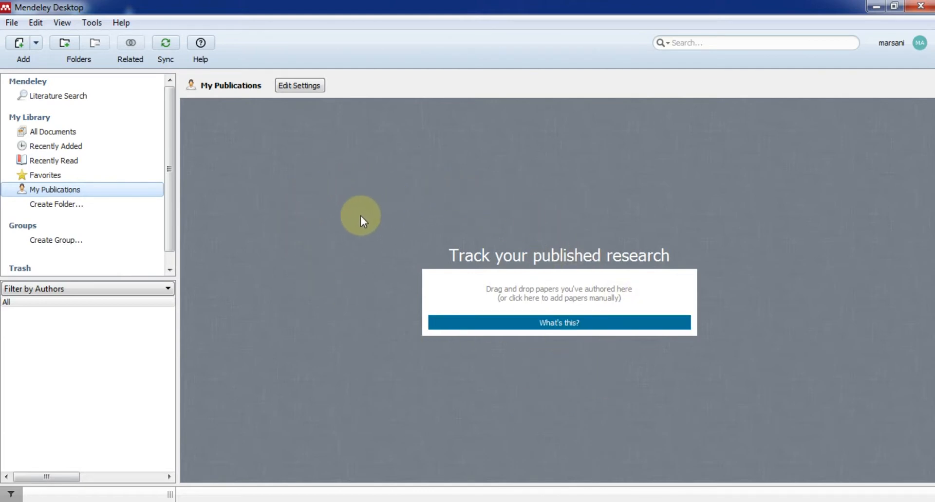
click(63, 204)
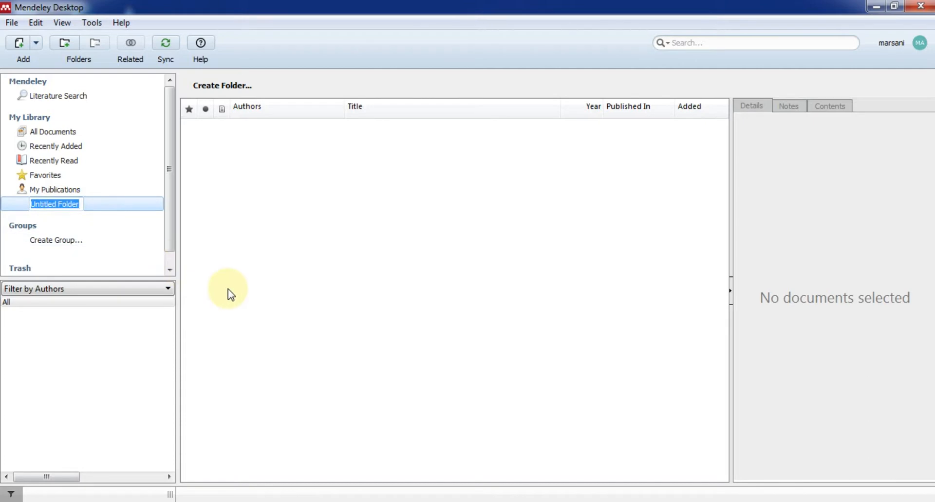
Rename the new Untitled Folder to JURNAL.
text(JURNAL)
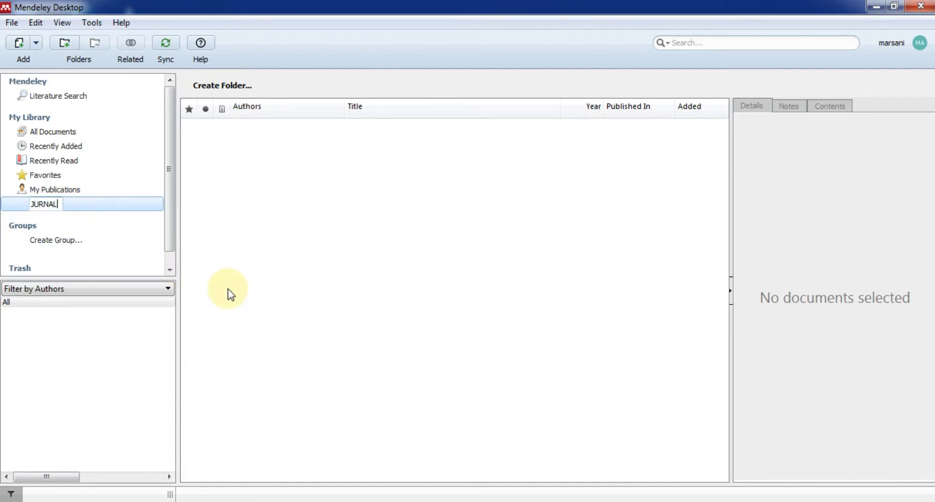
key(Return)
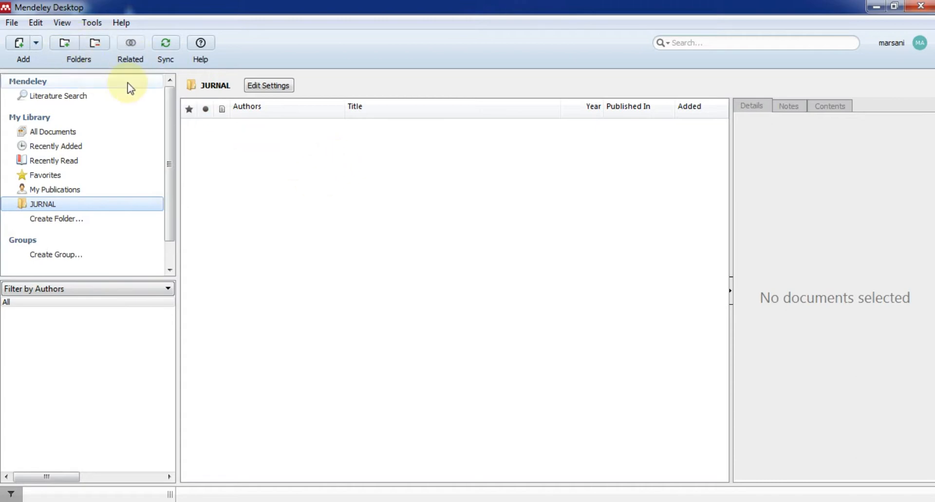
click(40, 48)
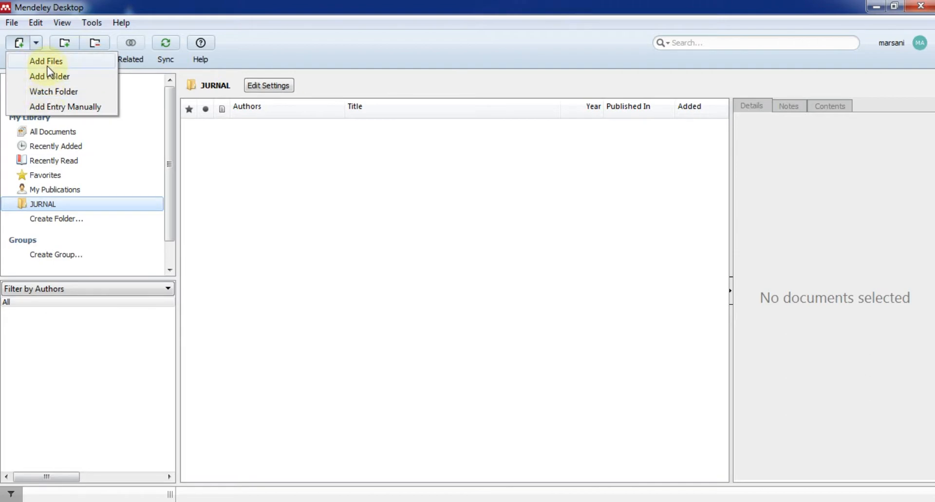
Import the Rabin Karp thesis-title PDF from the Bahan folder into JURNAL and select it.
click(48, 67)
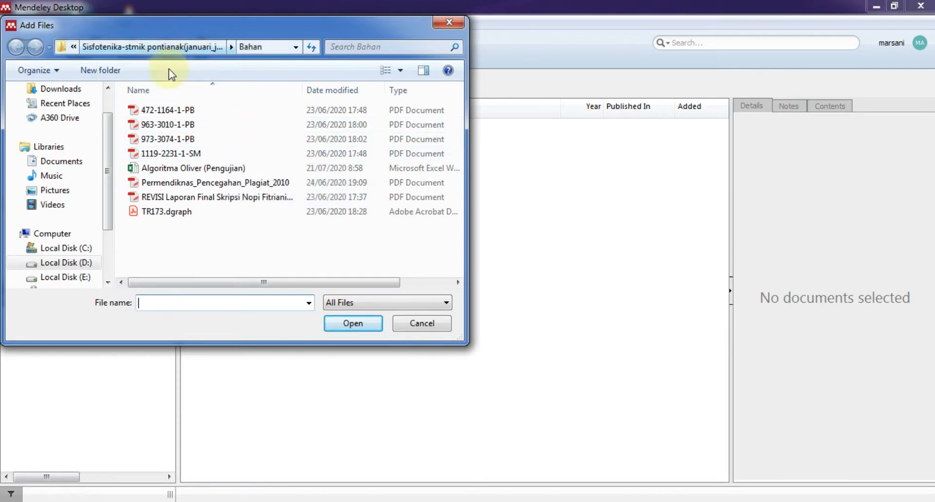
click(158, 44)
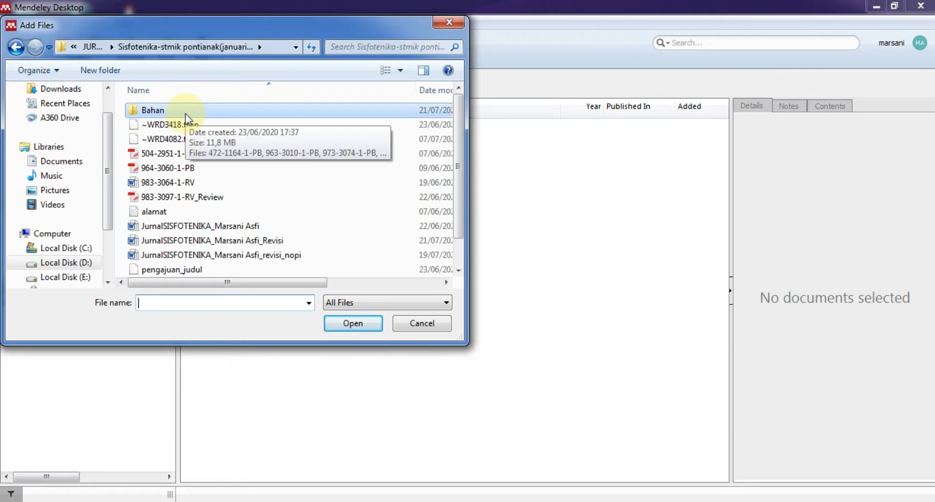
click(159, 111)
click(159, 110)
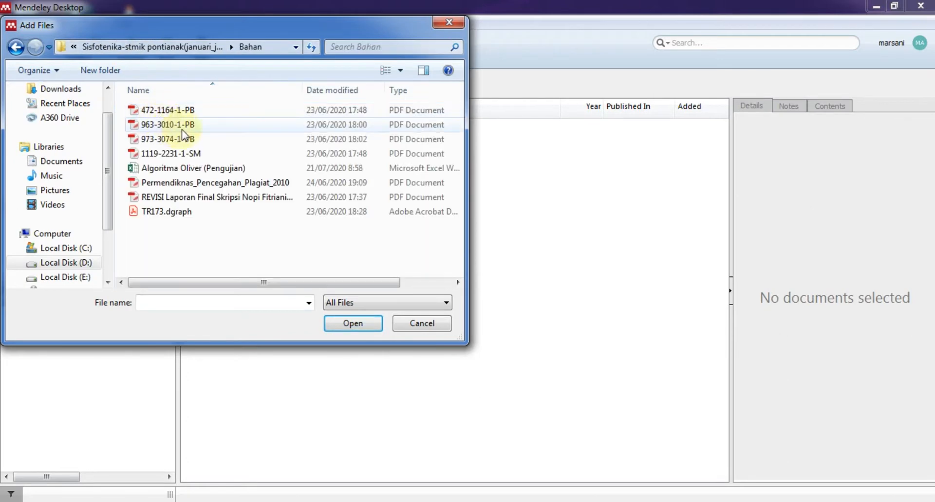
click(190, 113)
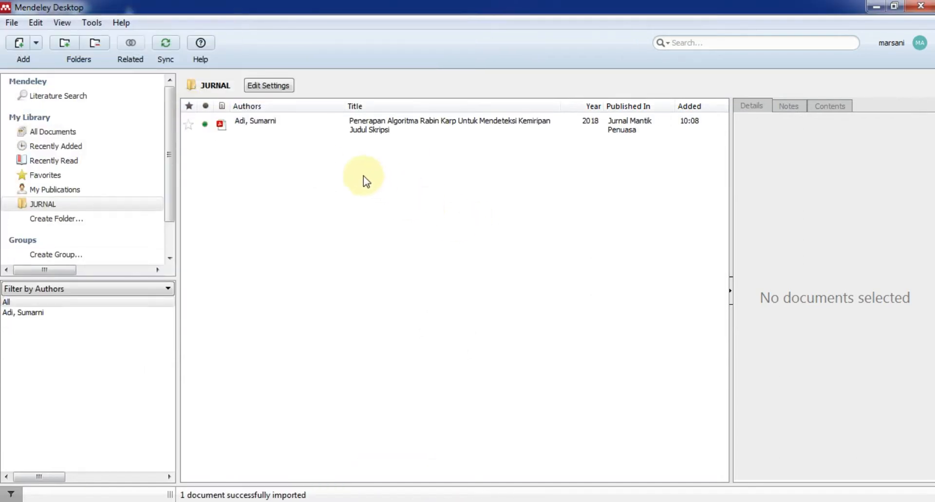
click(302, 133)
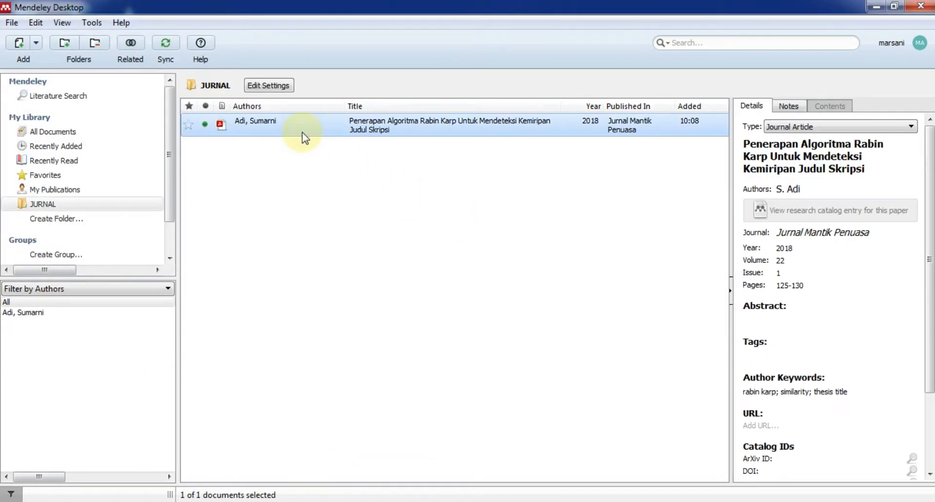
Open the Rabin Karp PDF in a reader tab, return to My Library and narrow the Authors column.
double_click(308, 139)
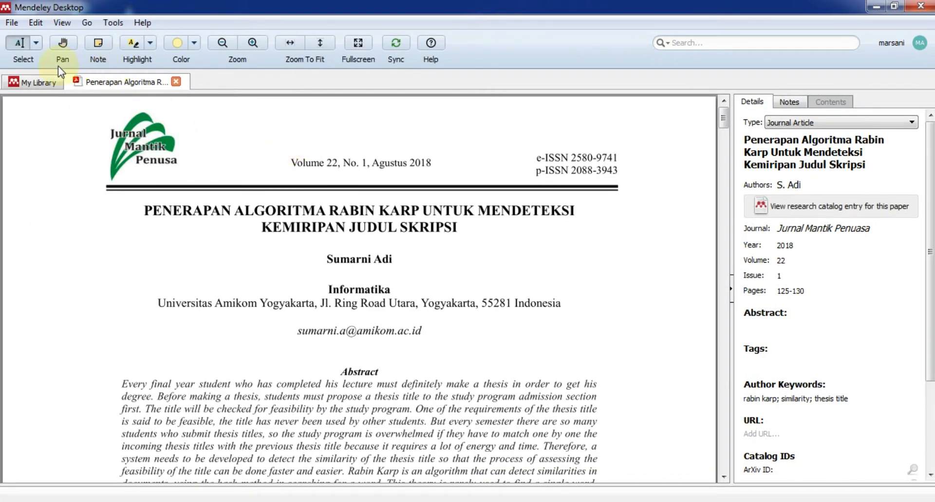
click(38, 83)
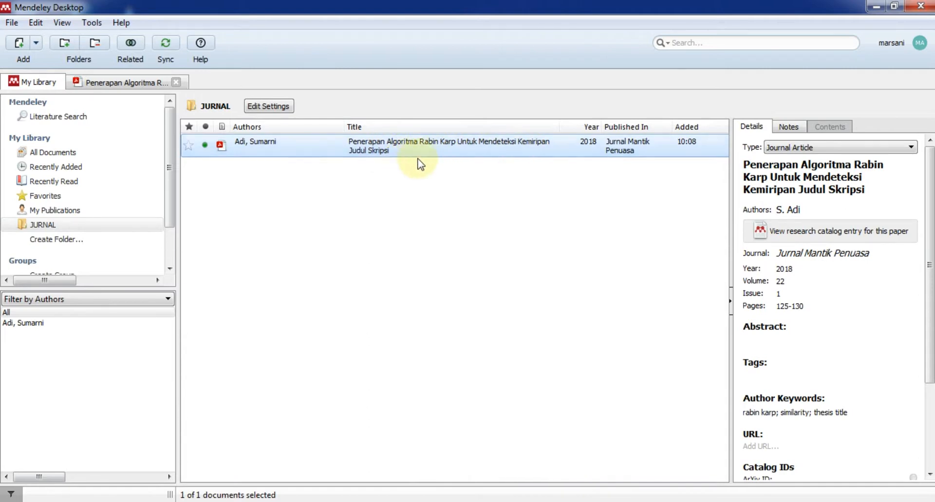
drag(343, 126, 298, 130)
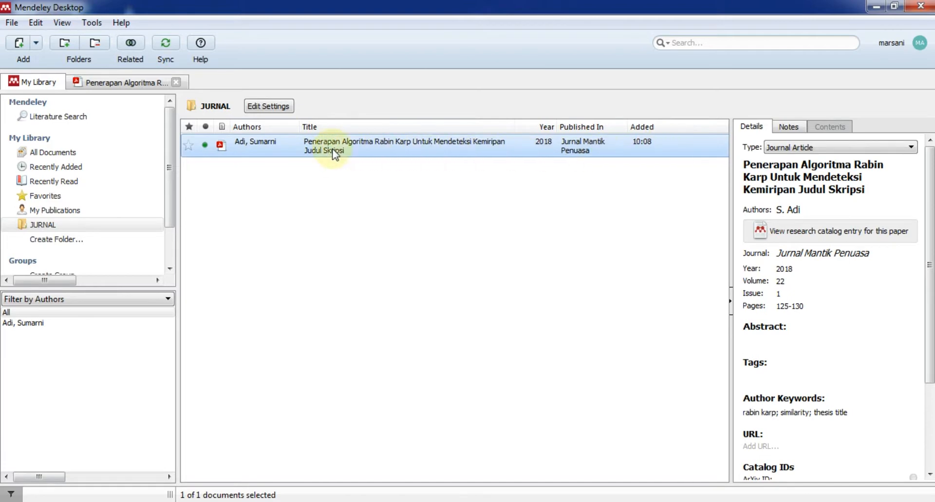
Star the Rabin Karp paper, check it in Favorites, then unstar it.
click(188, 146)
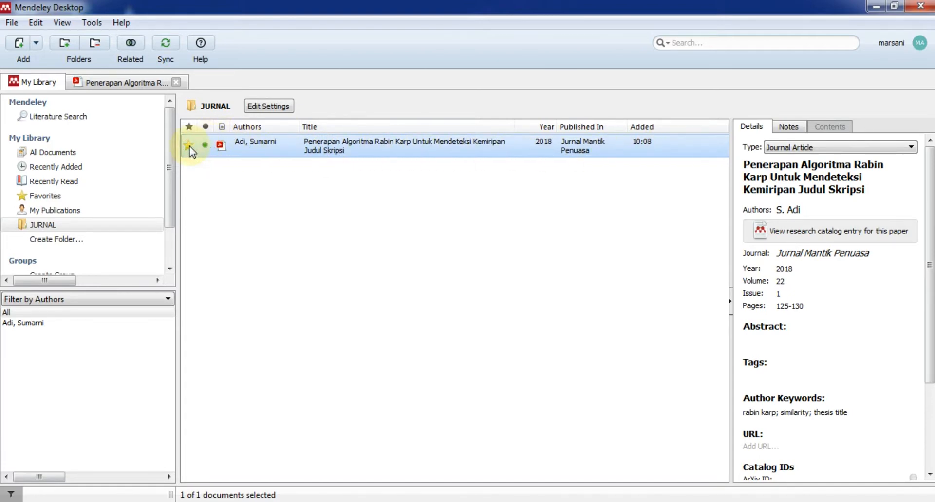
click(49, 199)
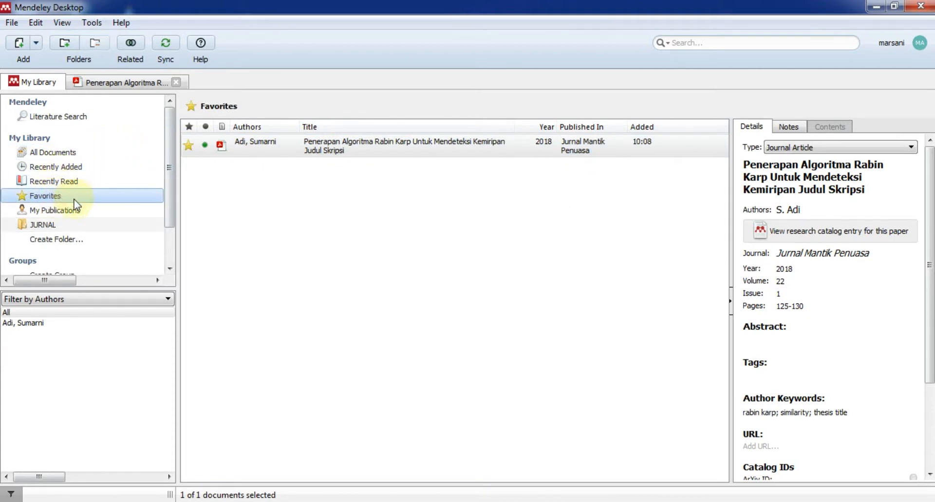
click(189, 151)
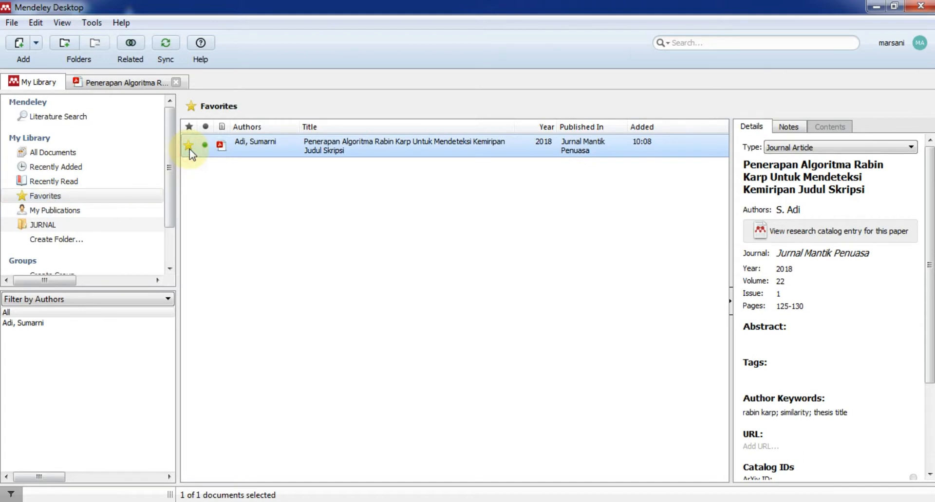
click(189, 147)
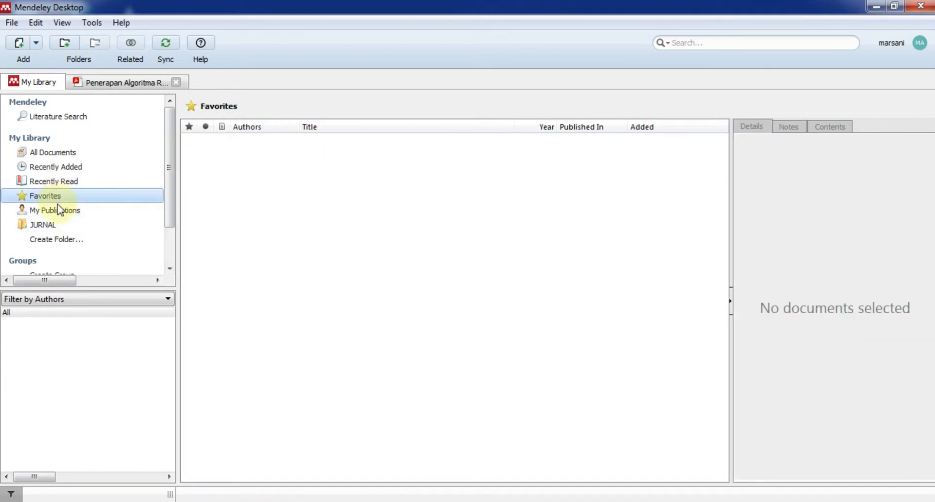
In the JURNAL folder, mark the Rabin Karp paper as read and view its details.
click(48, 226)
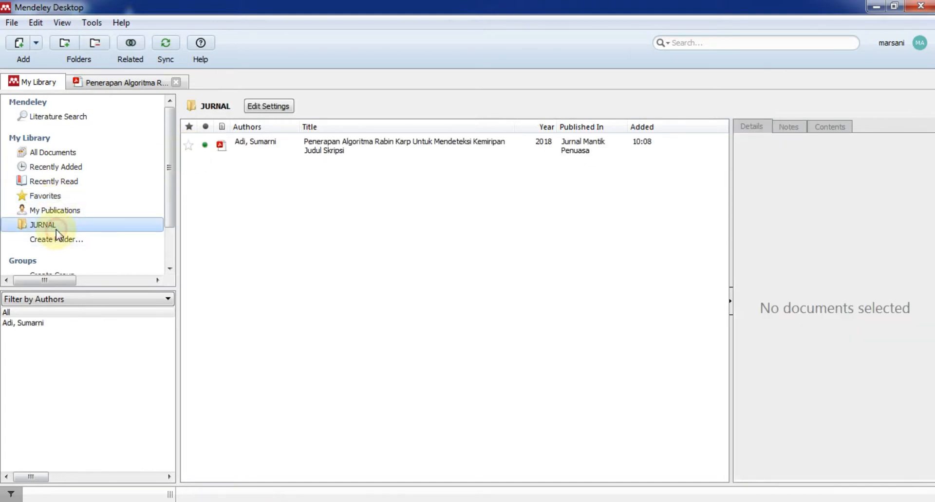
click(205, 146)
click(204, 149)
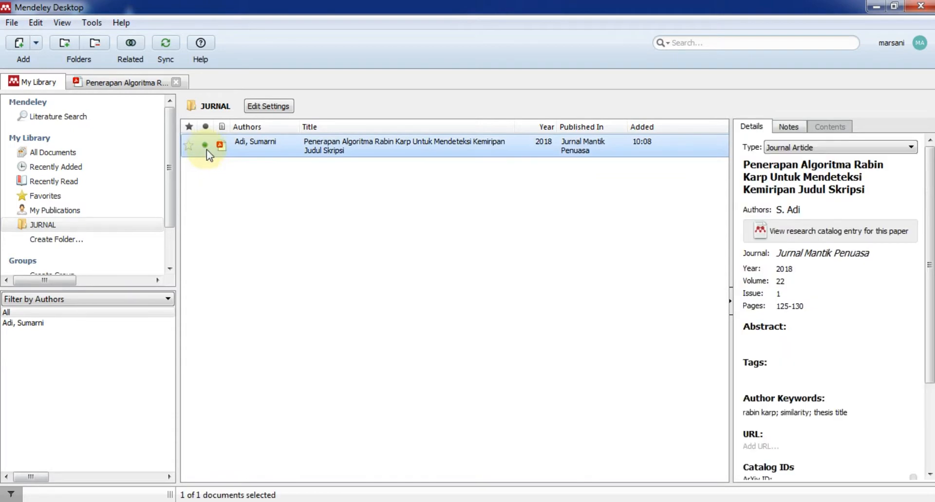
double_click(262, 147)
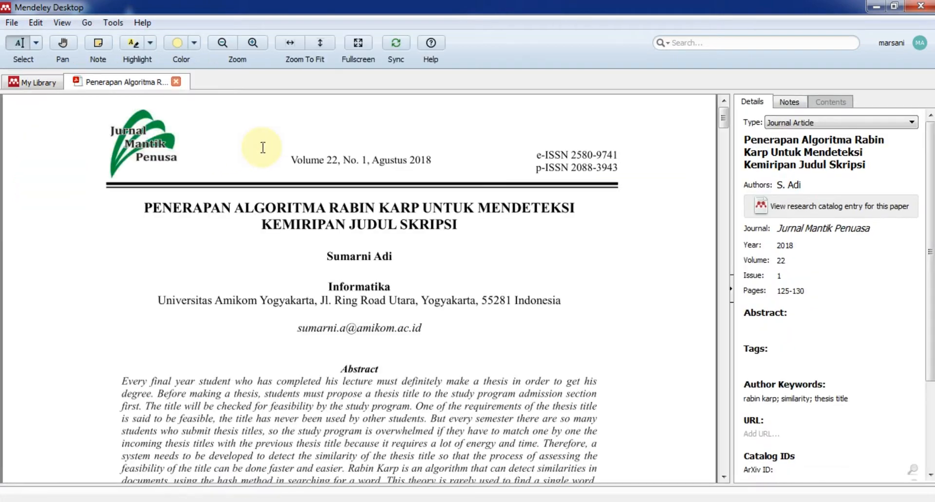
click(176, 81)
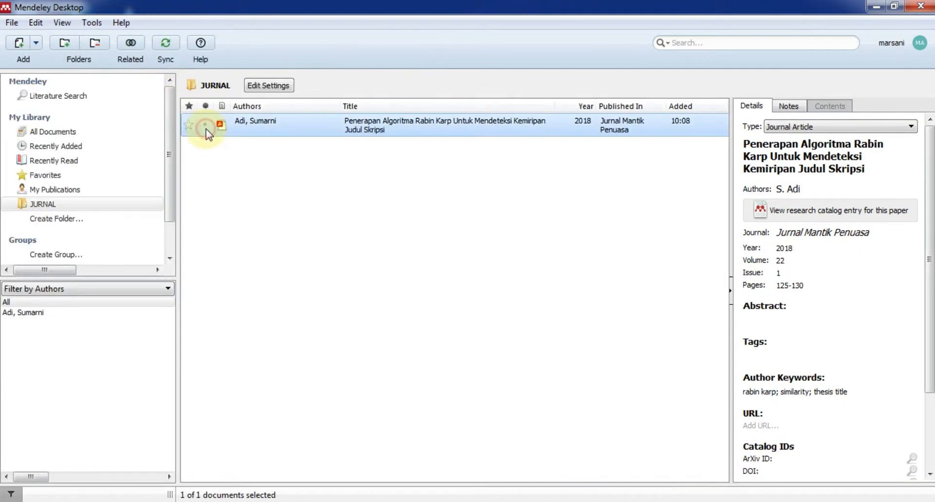
double_click(253, 133)
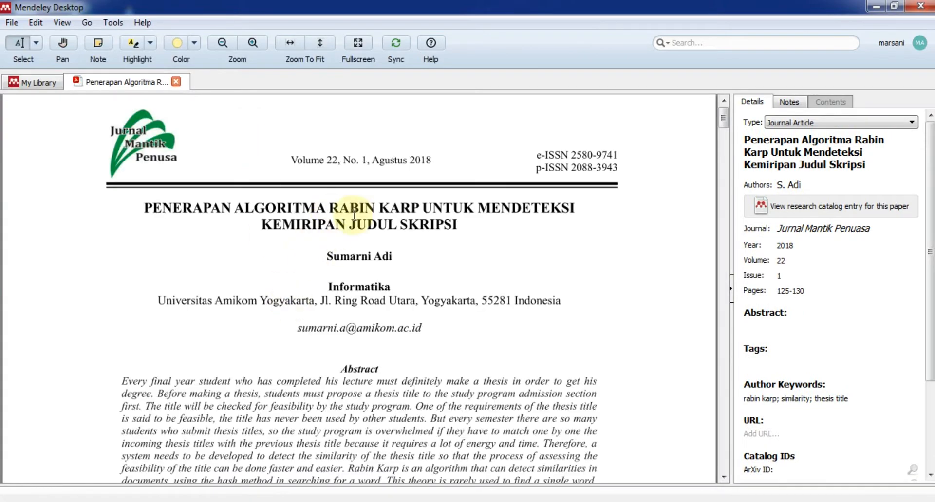
scroll(370, 308, down, 10)
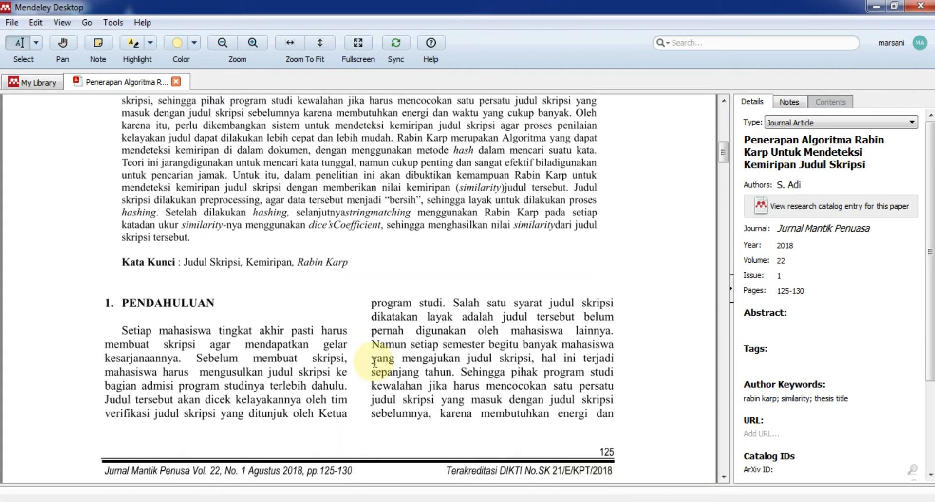
scroll(375, 360, down, 5)
scroll(375, 360, up, 4)
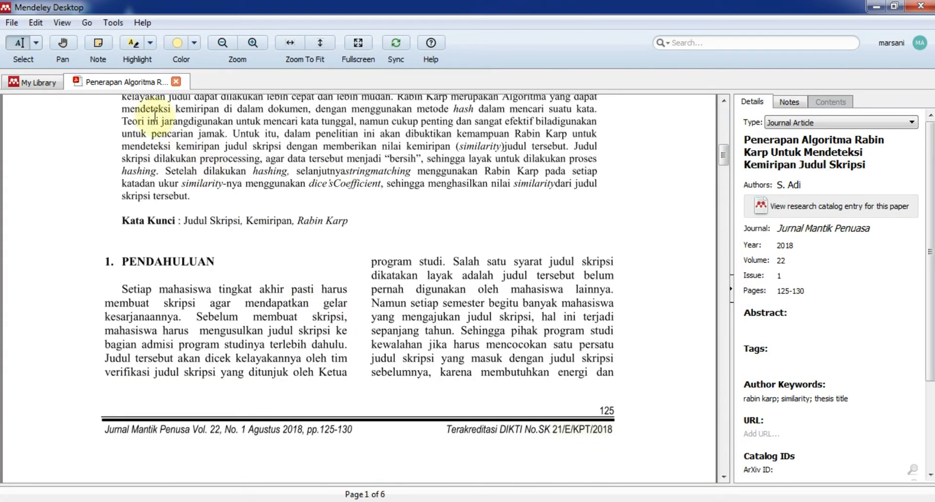
click(177, 81)
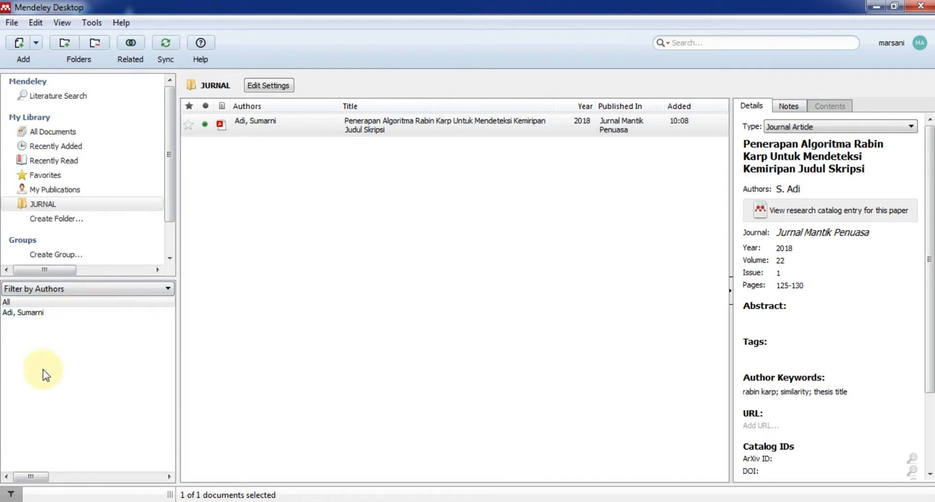
Import the PDF 1119-2231-1-SM (2017 Winnowing paper) into JURNAL, declining the other-PDFs review.
click(154, 288)
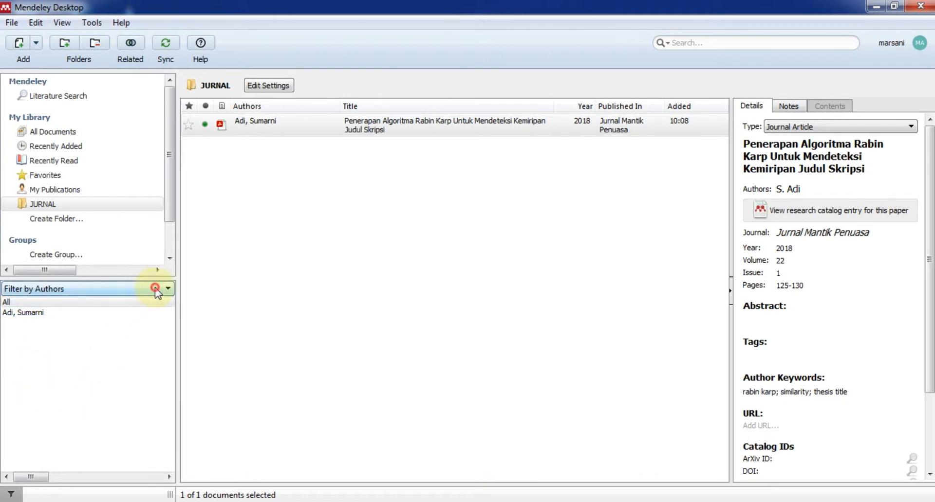
click(109, 381)
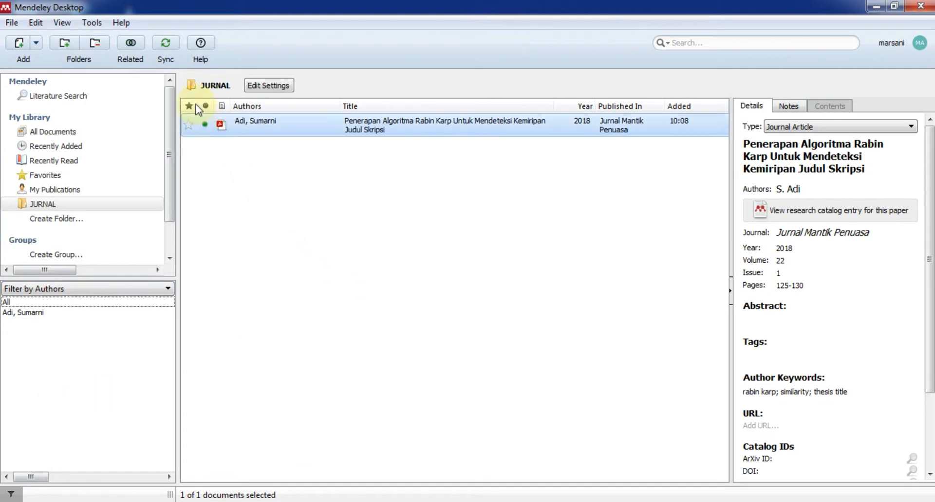
click(37, 43)
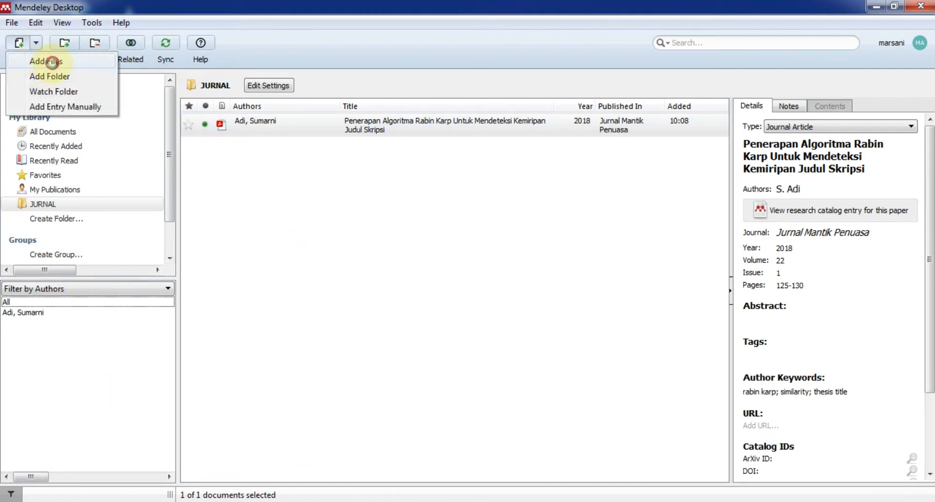
click(47, 61)
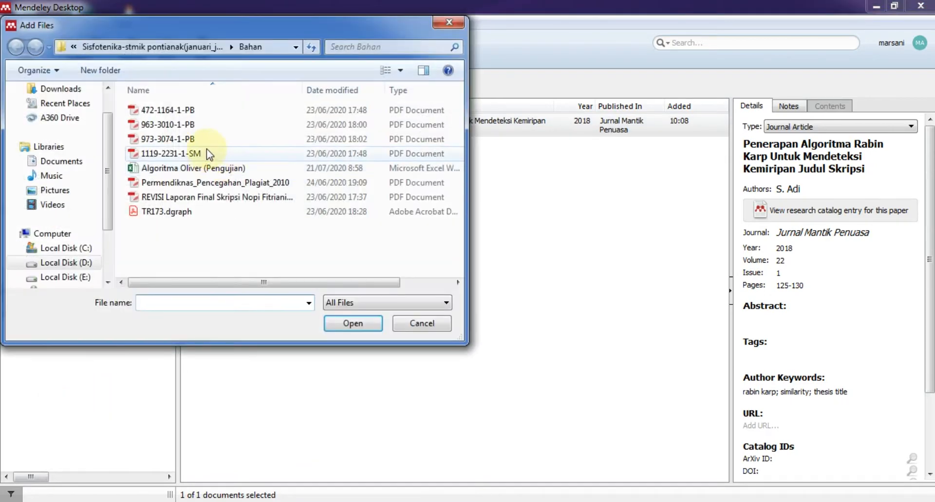
double_click(204, 153)
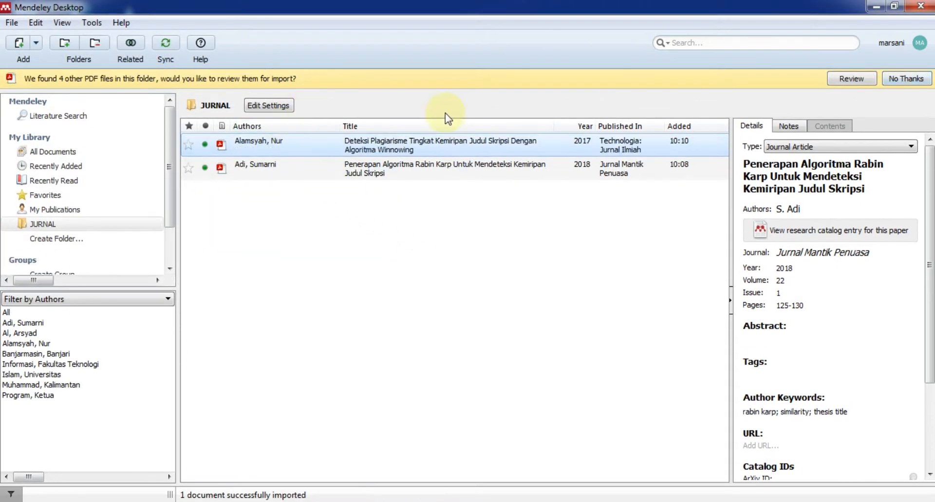
click(898, 78)
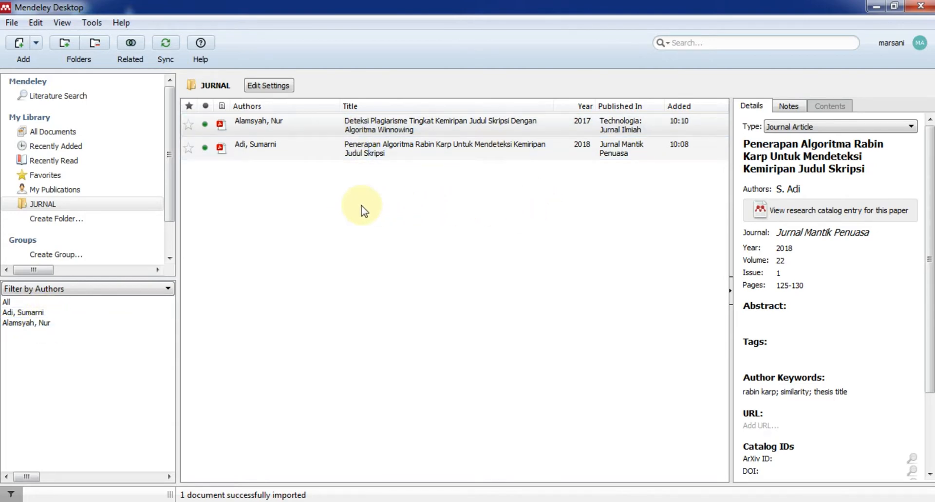
click(259, 147)
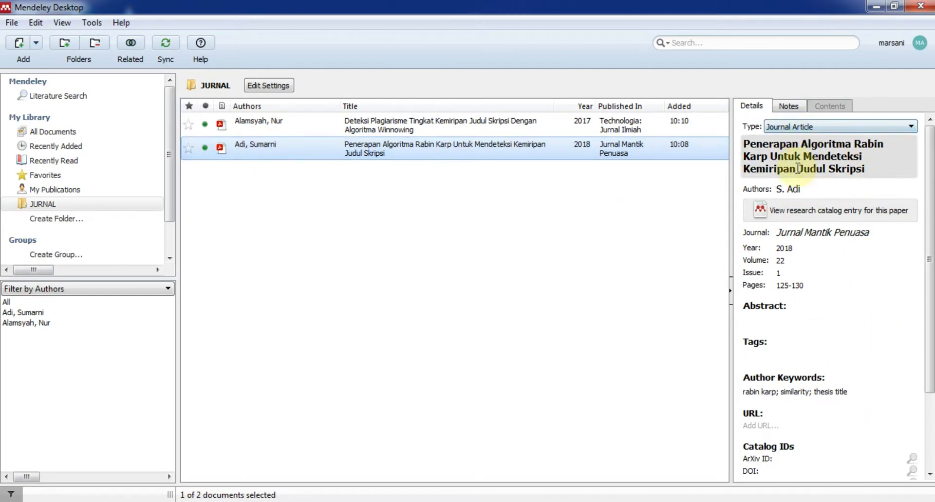
Widen the Details panel and inspect the Rabin Karp paper's document type, title and authors.
drag(731, 177, 469, 165)
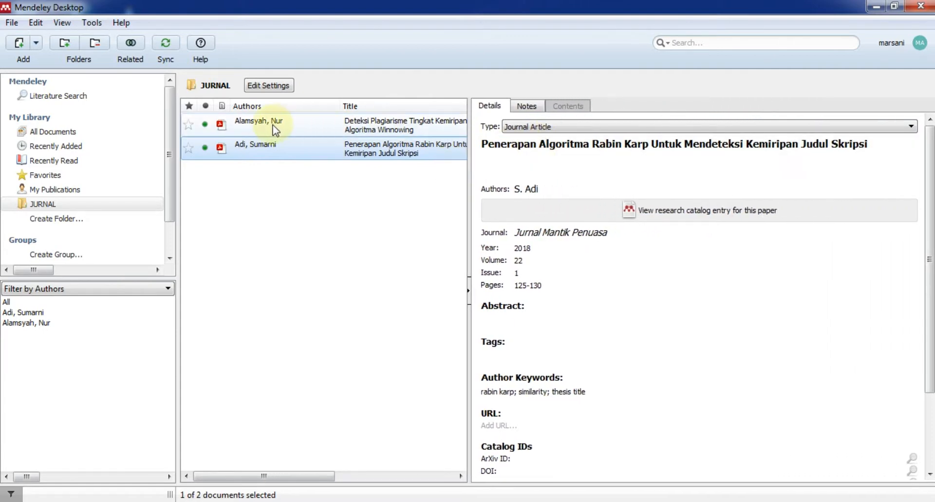
click(532, 130)
click(532, 130)
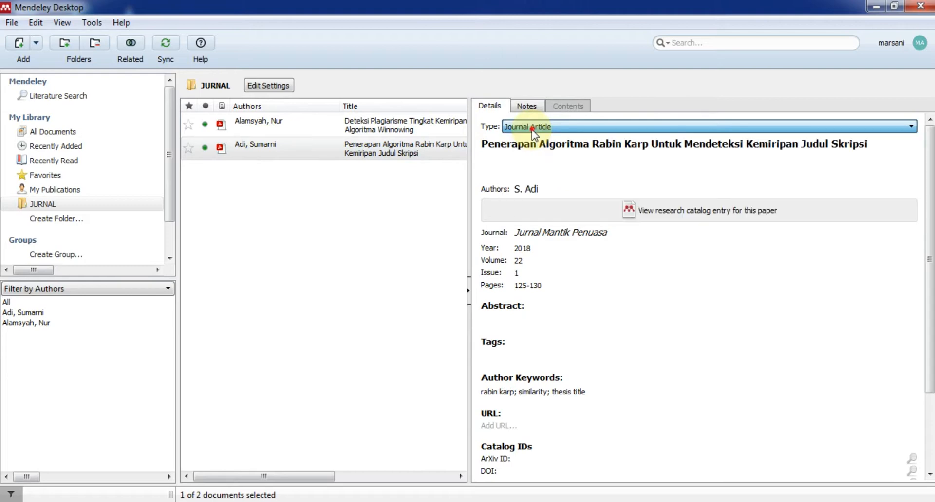
click(494, 153)
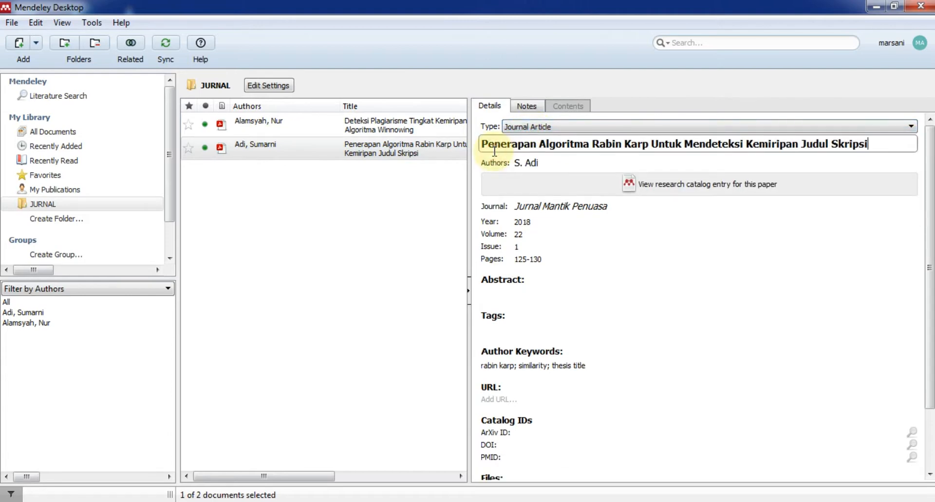
click(367, 145)
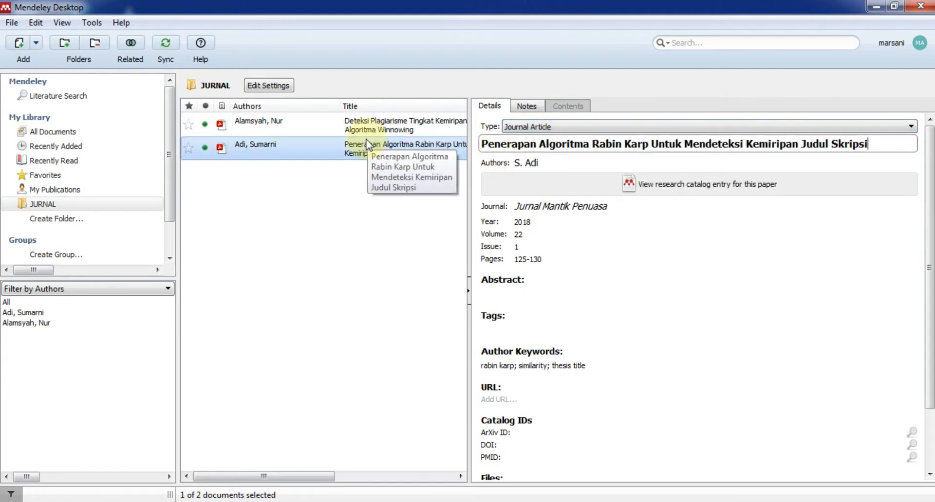
click(530, 168)
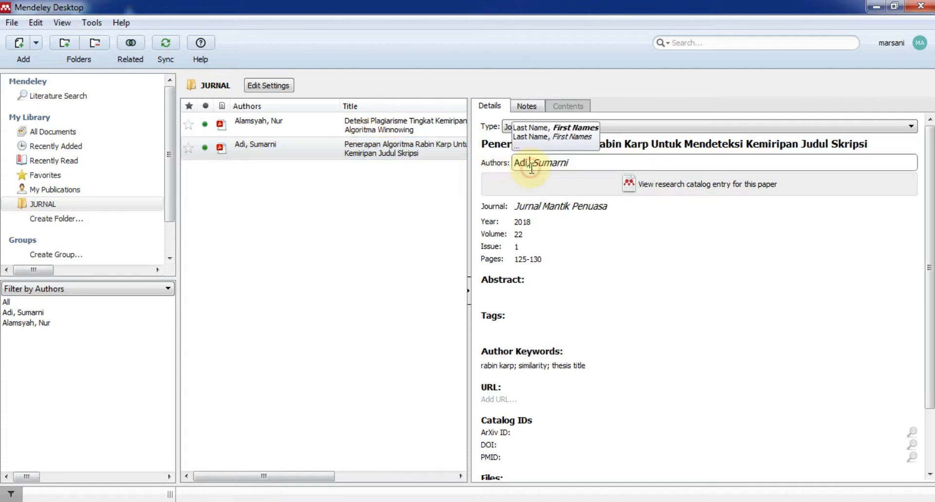
click(591, 169)
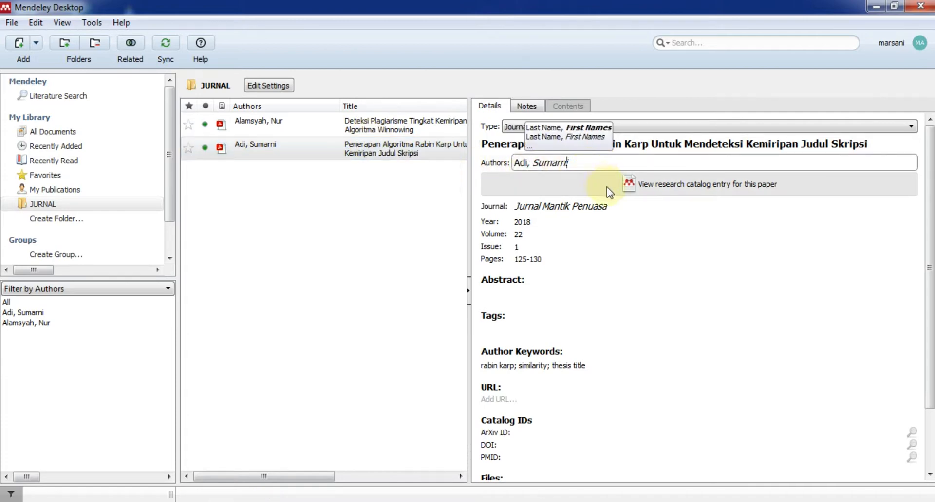
Compare the Winnowing and Rabin Karp papers' details, then open the Rabin Karp PDF.
click(424, 224)
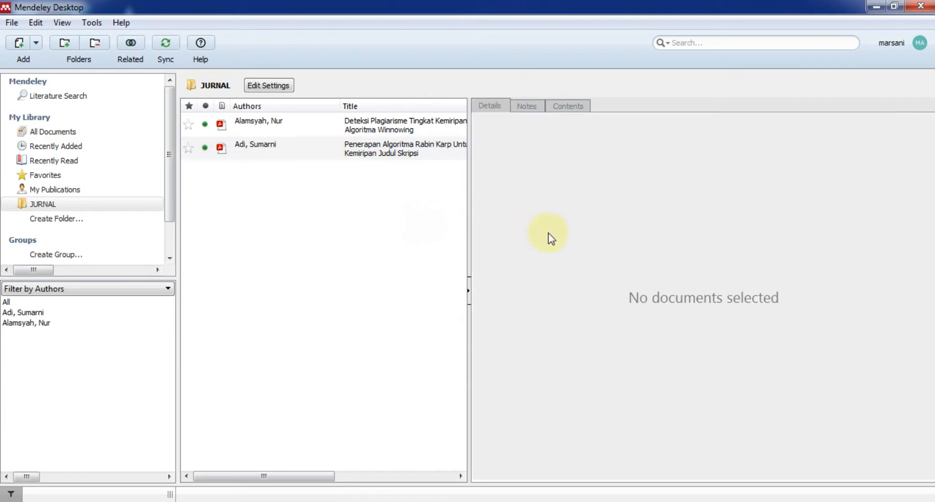
click(387, 128)
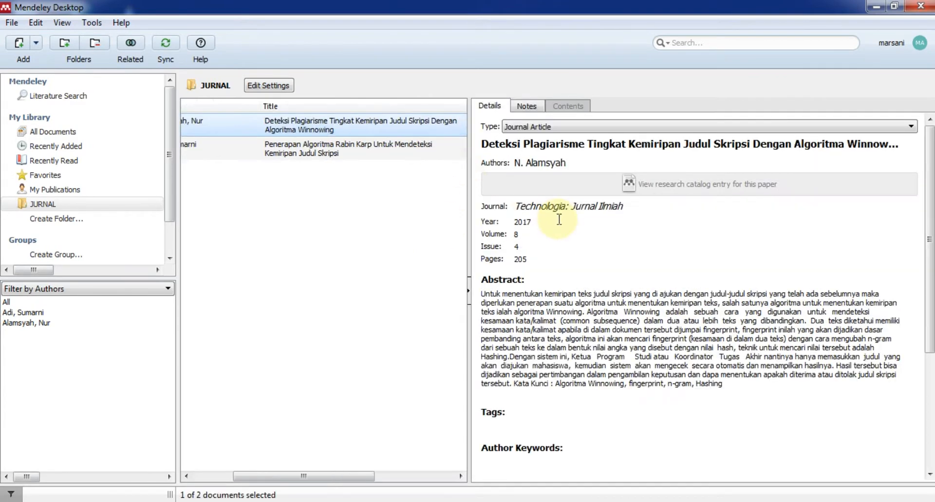
click(423, 150)
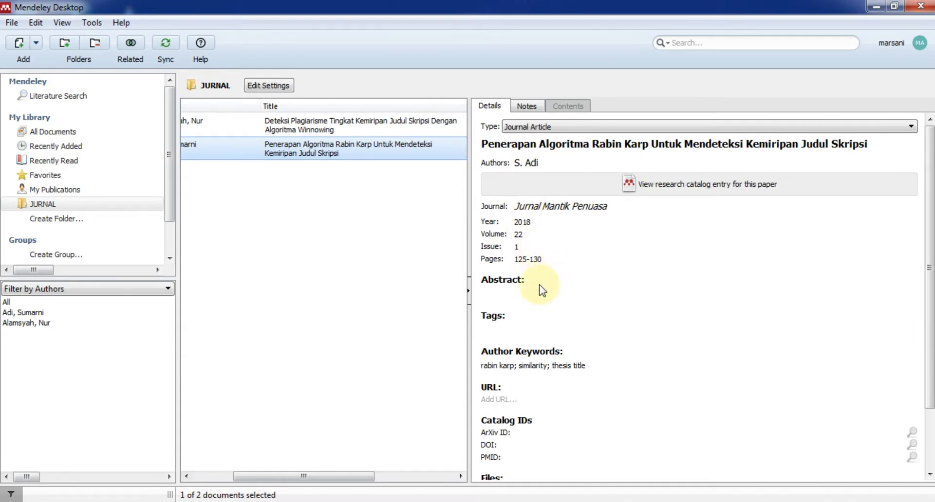
click(376, 157)
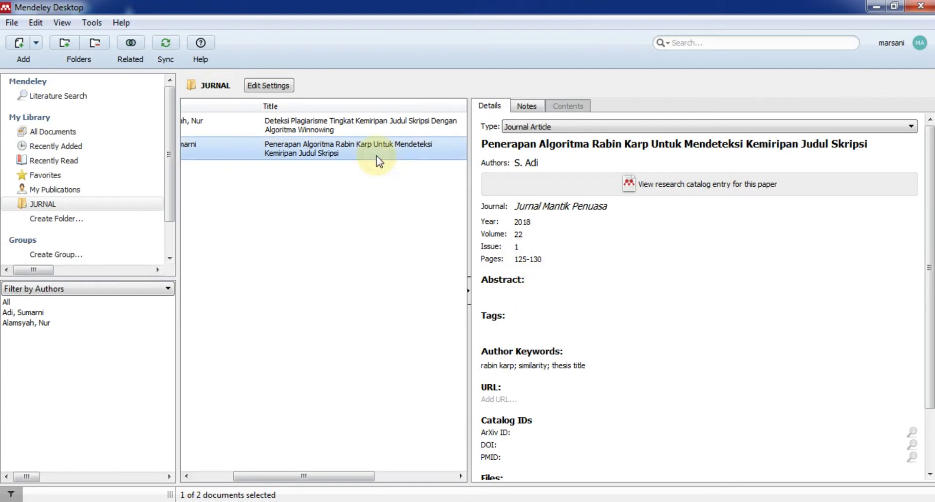
Copy the Indonesian Abstrak paragraph from the PDF into the paper's Abstract field, then close the PDF.
scroll(240, 219, up, 6)
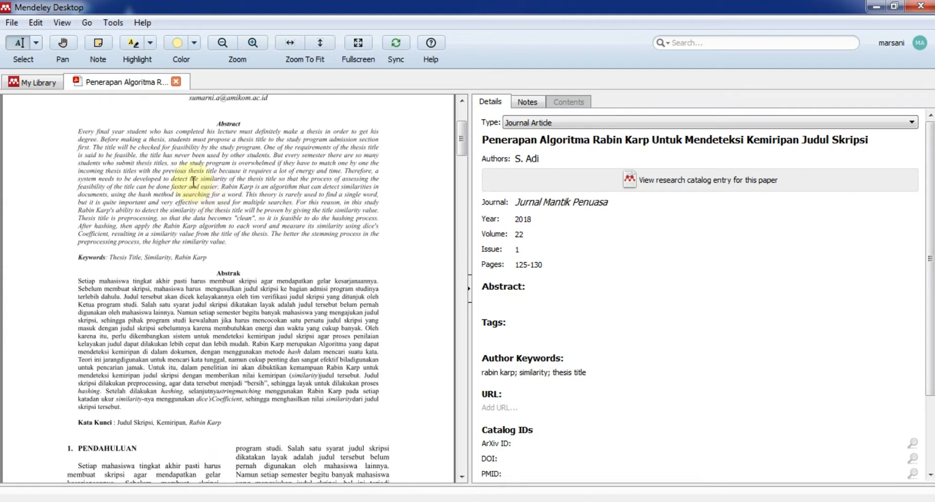
drag(78, 281, 108, 344)
mouse_move(79, 282)
mouse_down()
mouse_move(176, 388)
mouse_move(122, 407)
mouse_up()
right_click(108, 368)
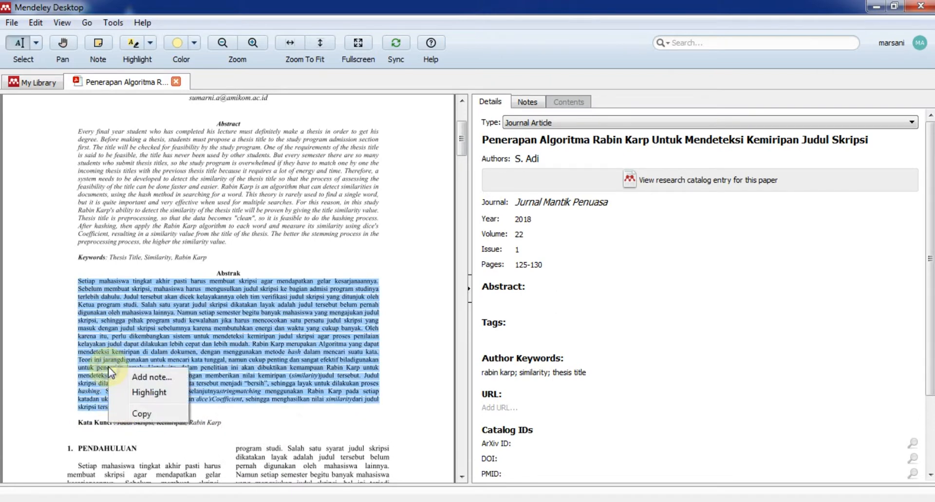
click(142, 413)
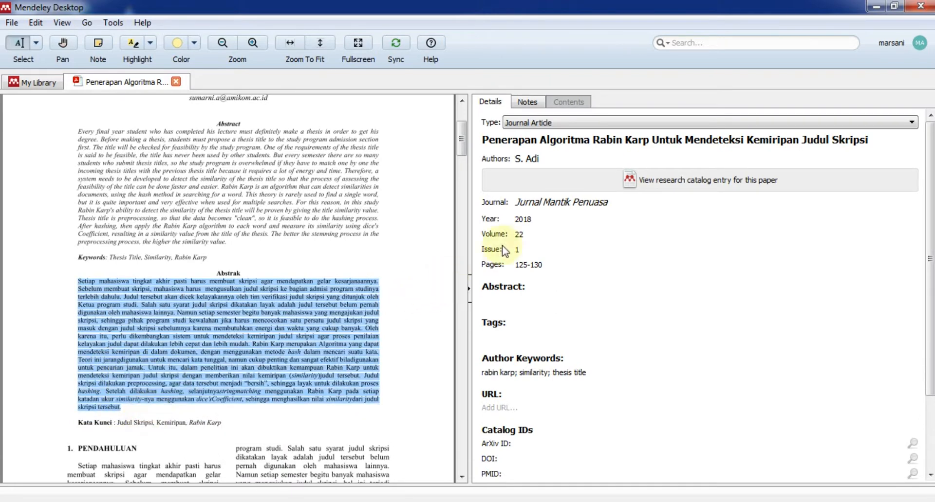
click(533, 301)
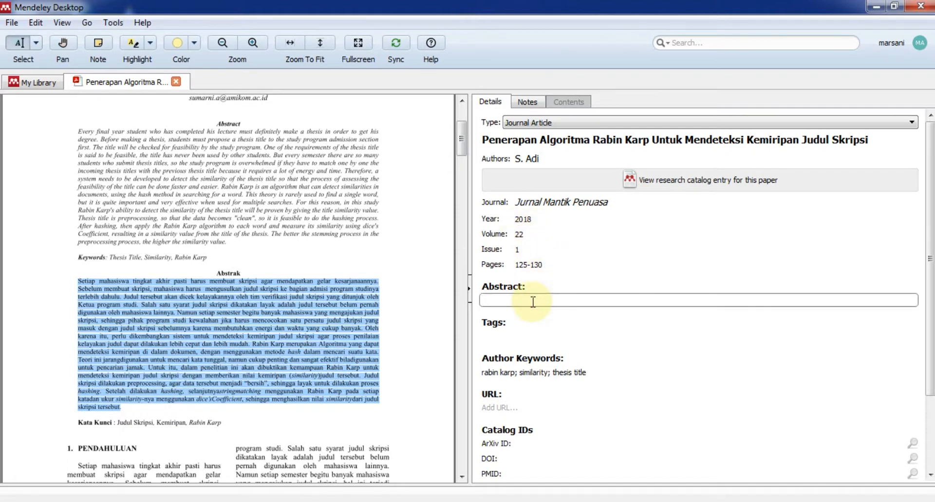
key(ctrl+v)
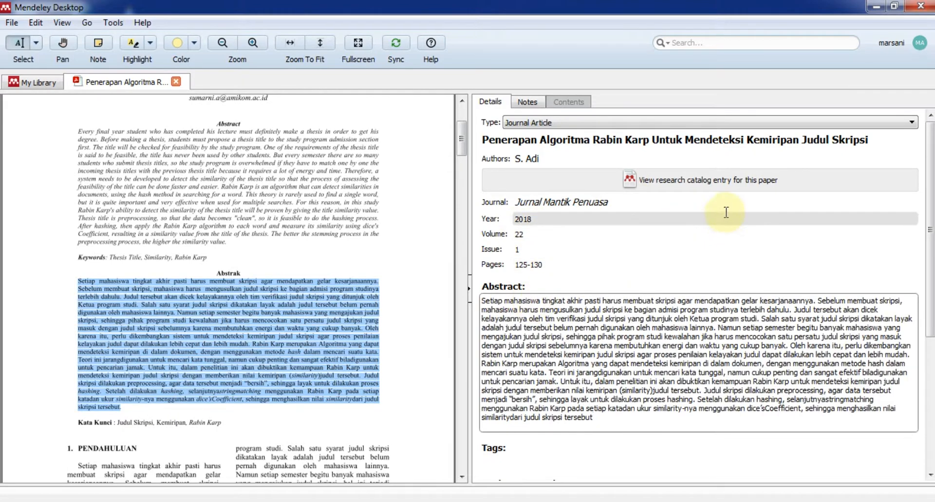
click(578, 144)
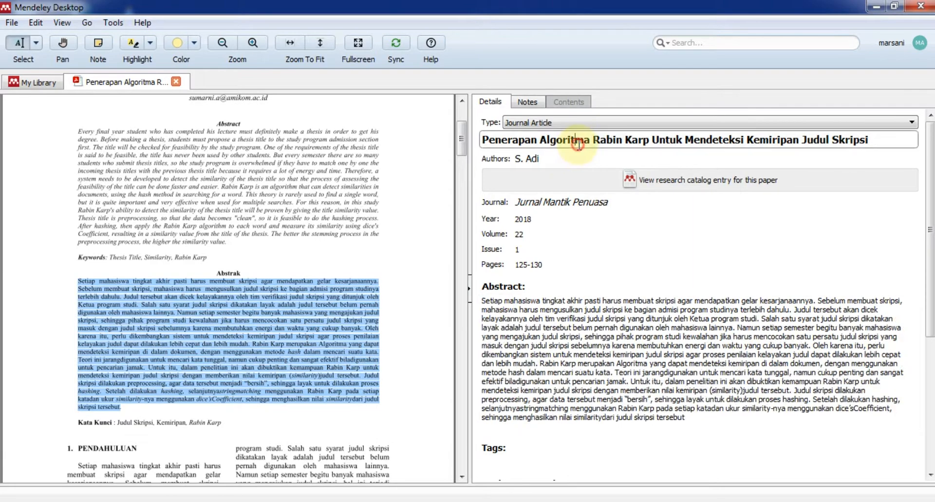
click(177, 83)
scroll(607, 322, down, 2)
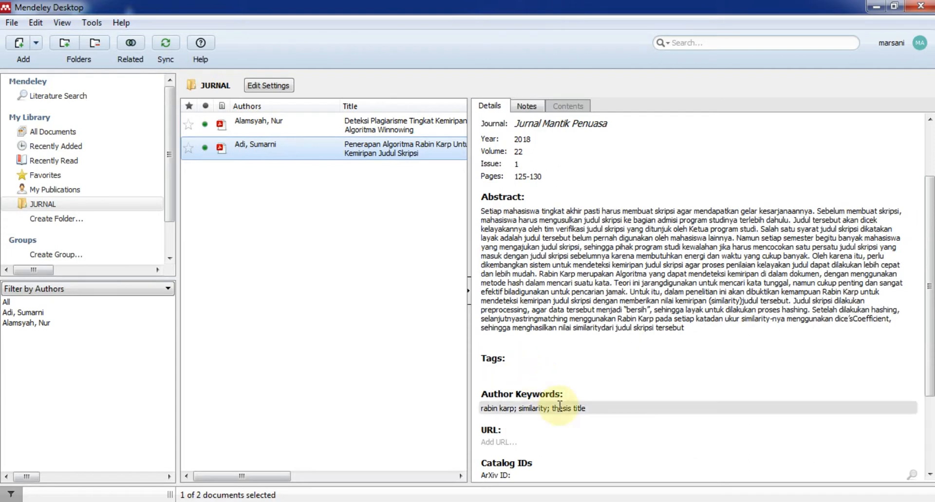
Widen the JURNAL paper list to show year and journal, and view the Winnowing paper's details.
scroll(560, 406, down, 4)
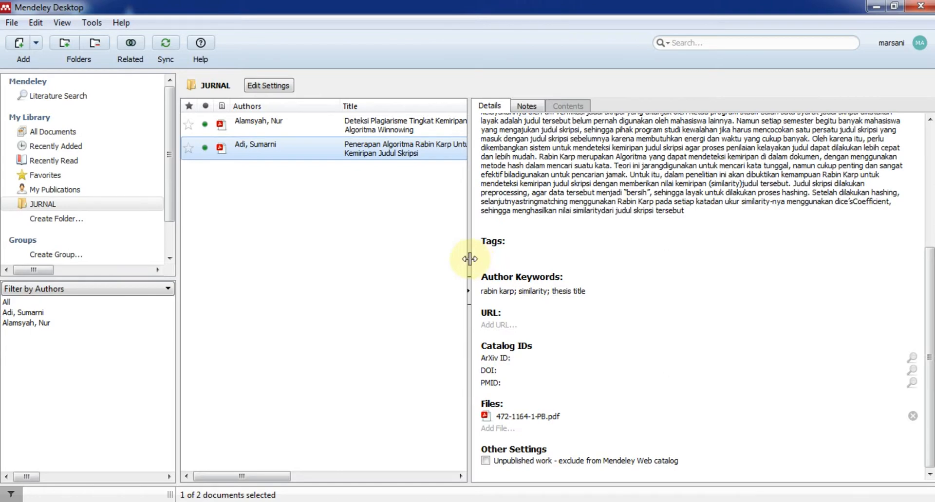
drag(469, 259, 655, 250)
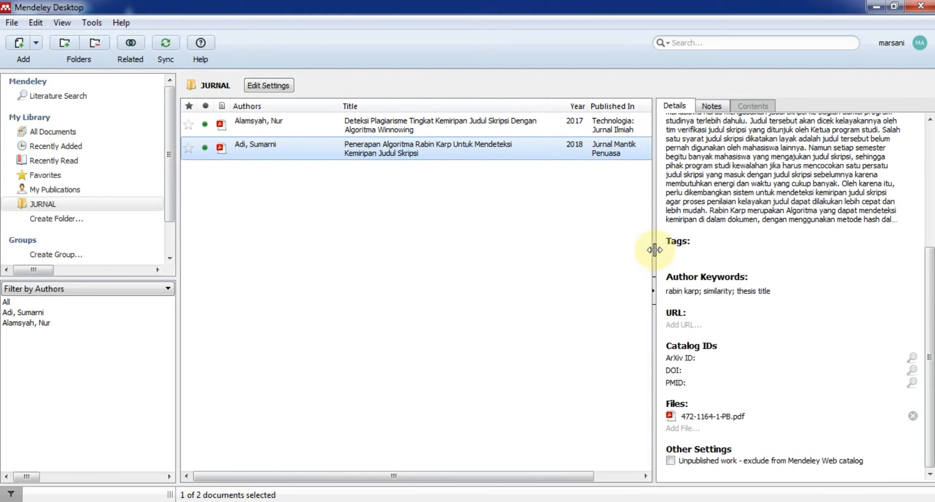
scroll(787, 250, up, 3)
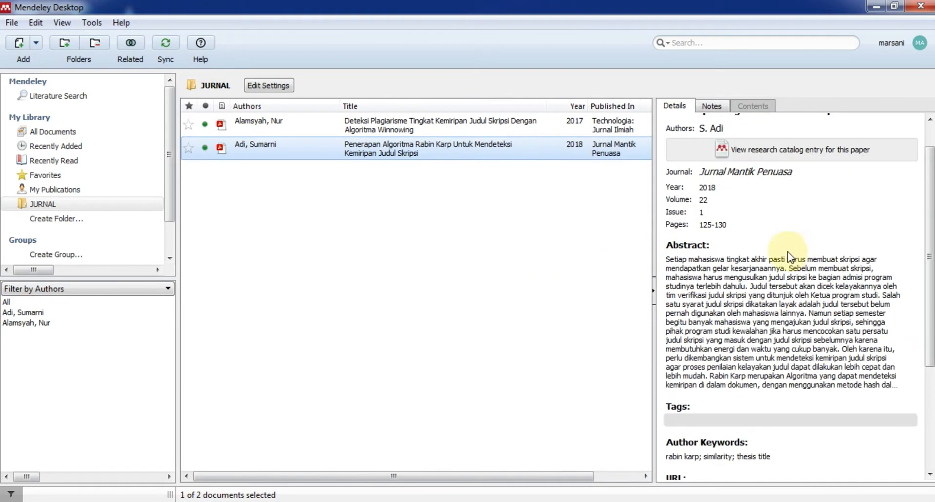
click(426, 127)
click(427, 146)
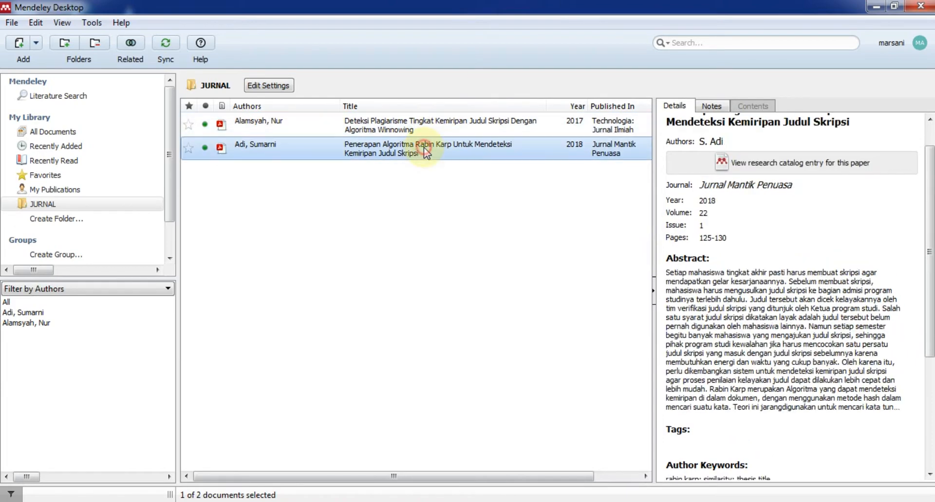
click(427, 124)
Compare the Winnowing and Rabin Karp details, leave Rabin Karp showing, then return to Word.
click(425, 149)
click(425, 125)
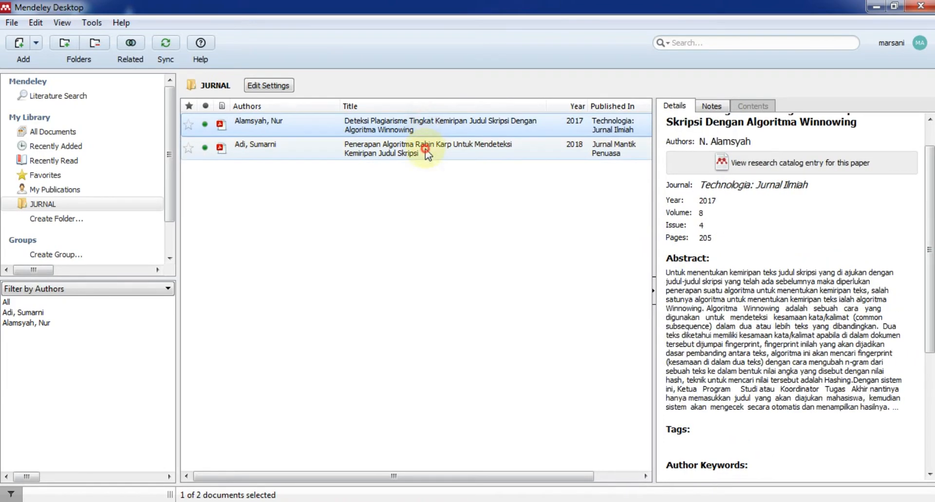
click(425, 149)
click(425, 125)
click(427, 148)
click(425, 124)
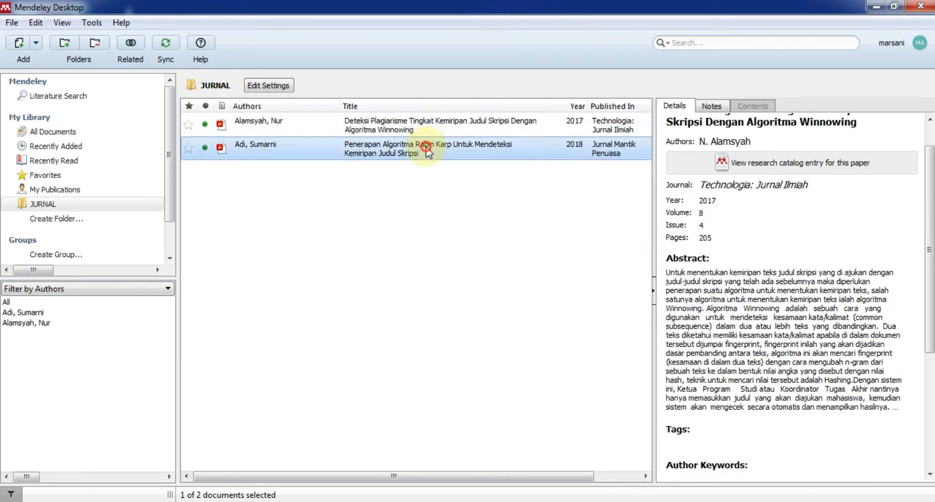
click(426, 148)
click(428, 123)
click(429, 145)
click(427, 124)
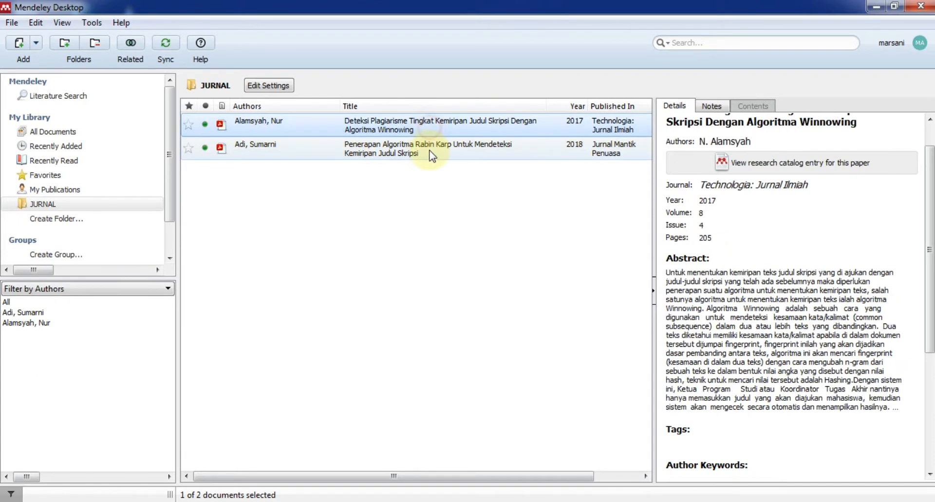
click(428, 152)
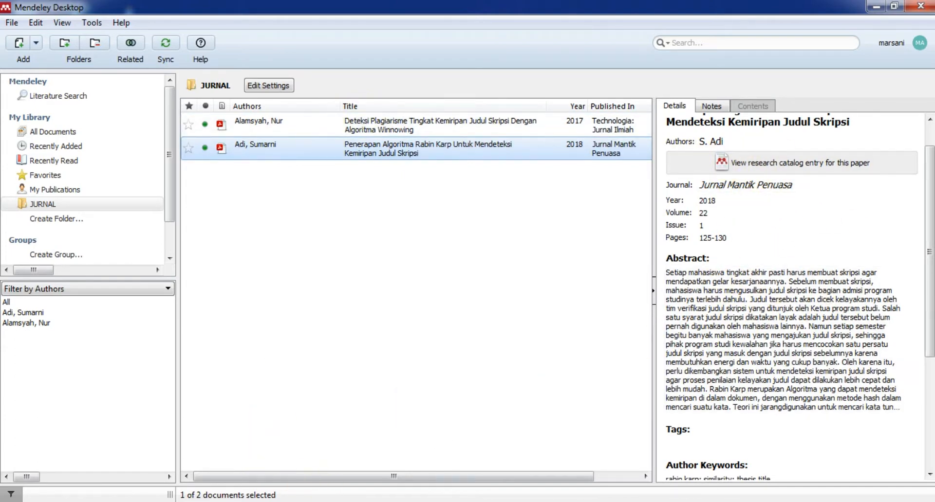
click(272, 501)
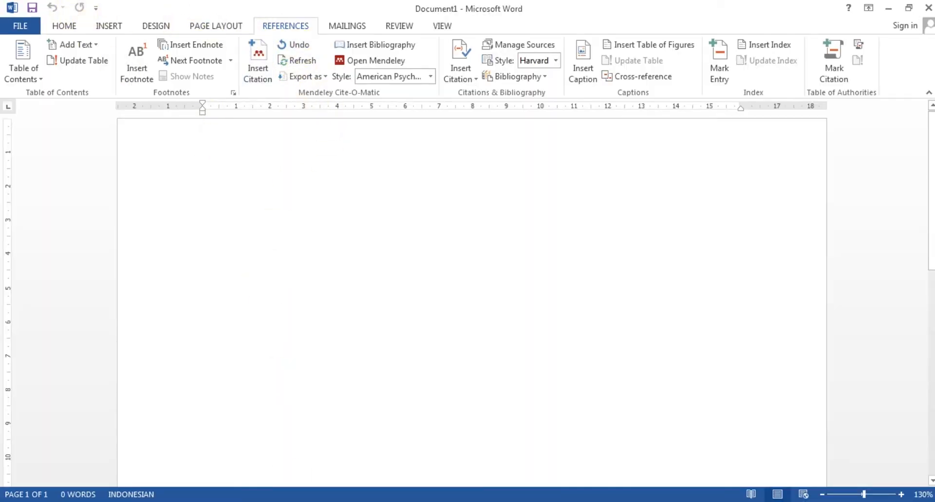
On a new line, type 'Beberapa penelitian yang terkait dengan pengecekan plagiarisme dilakukan oleh' and start a Mendeley citation.
key(BackSpace)
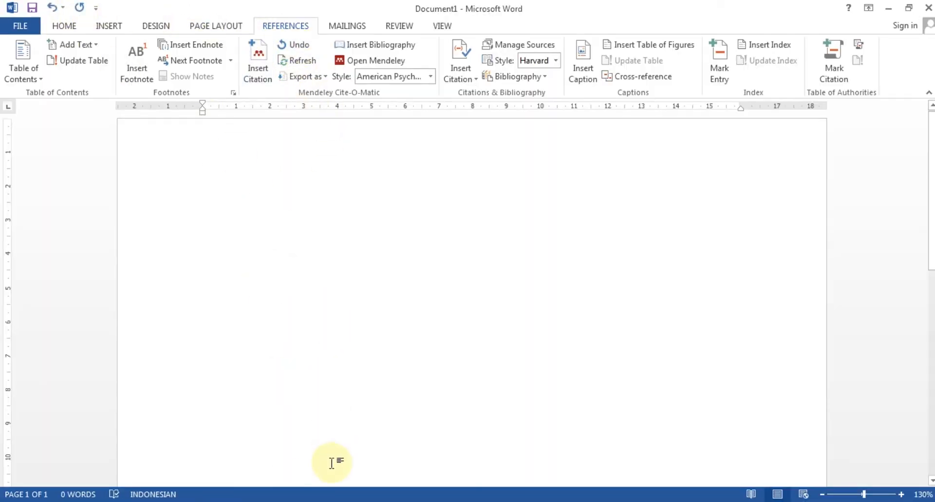
text(beb)
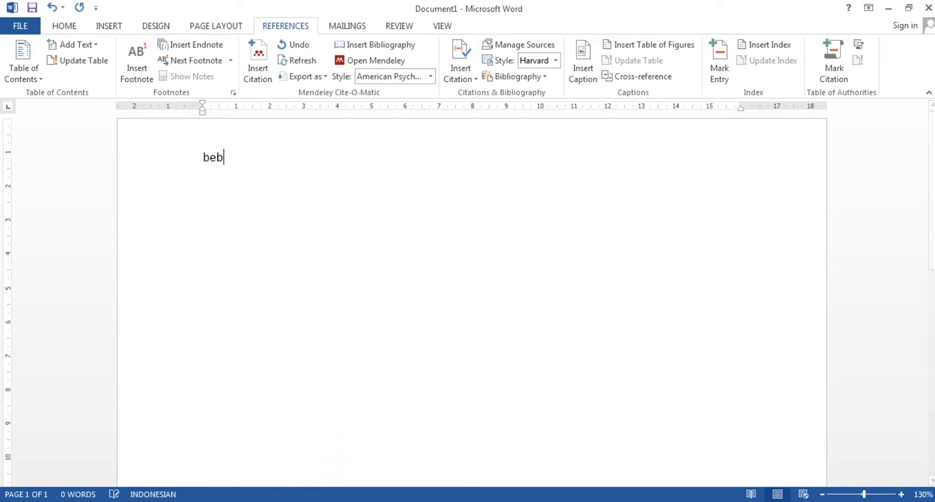
text(erapa p)
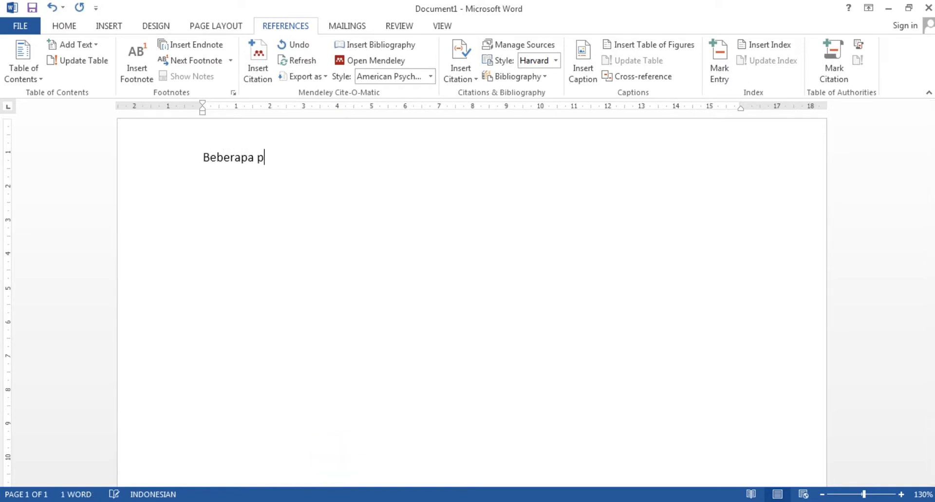
text(enelitian yang)
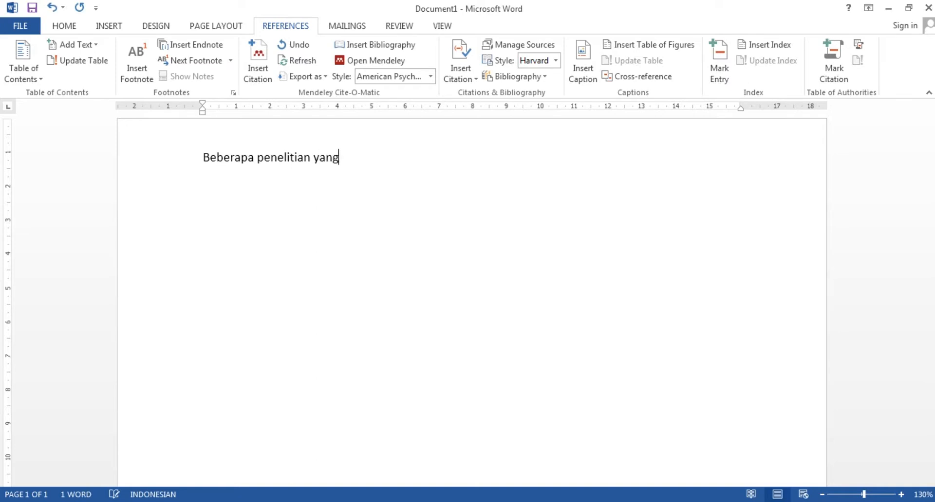
text( terkait ddengan)
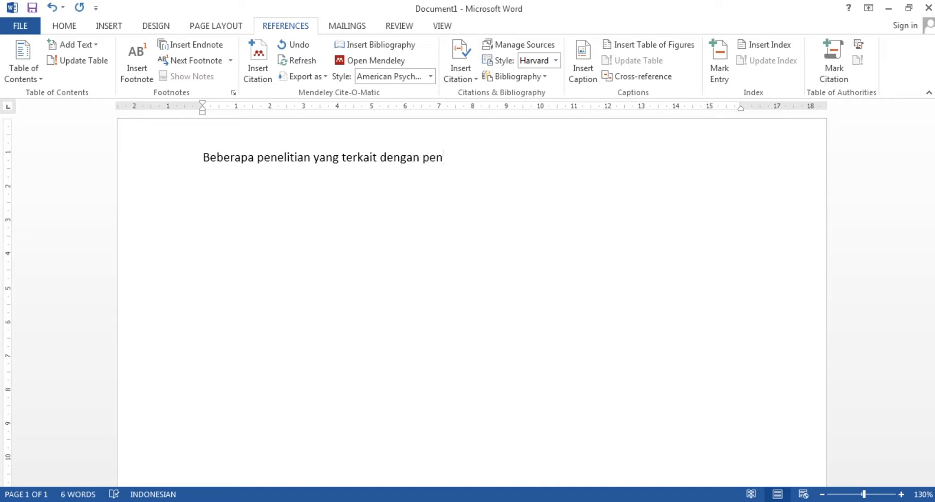
text( pen)
key(BackSpace)
text(gecekan plagia)
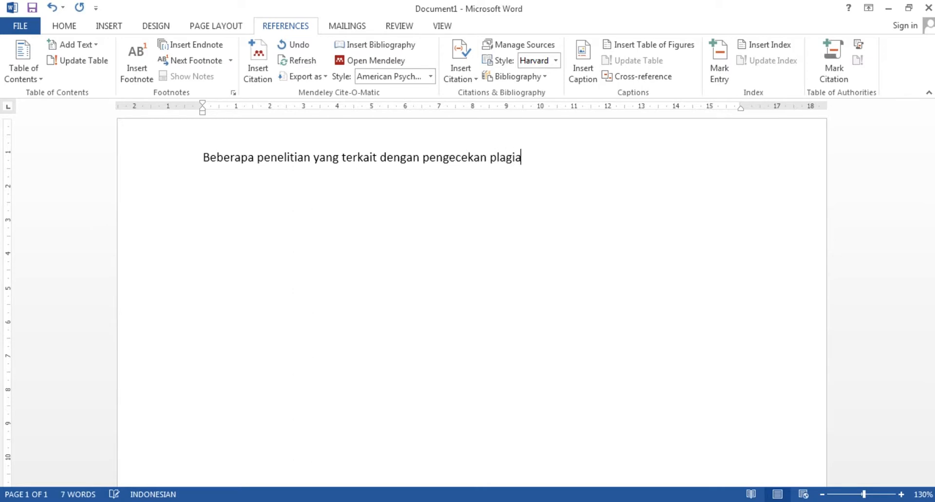
text(risme dilakukan oleh)
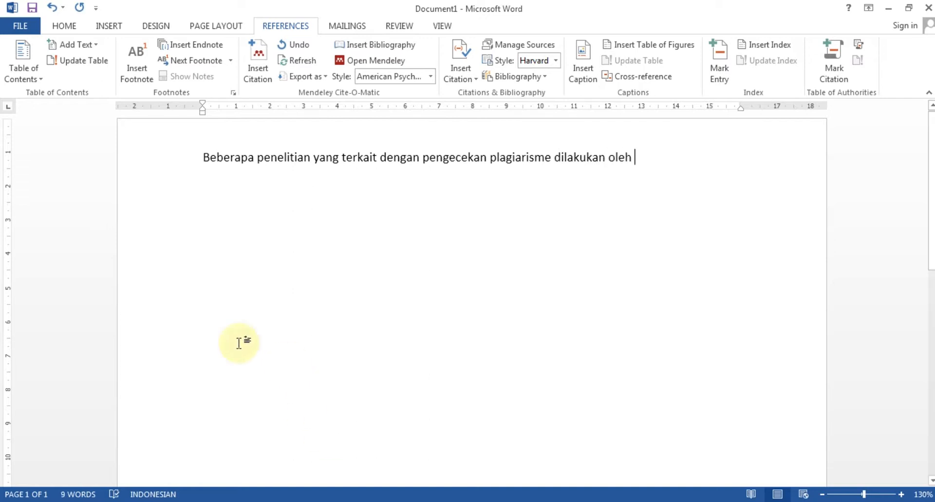
click(254, 67)
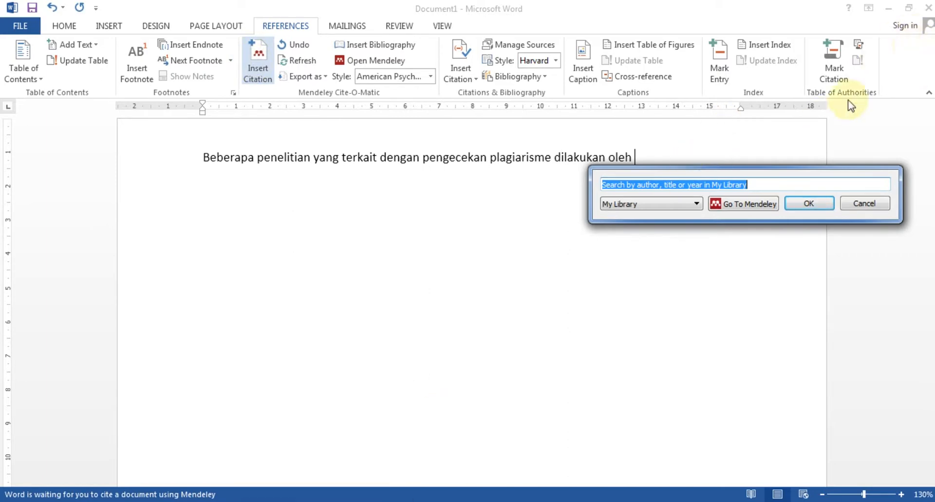
Insert the (Adi, 2018; Alamsyah, 2017) citation after 'oleh' and add an empty paragraph below.
text(dwi)
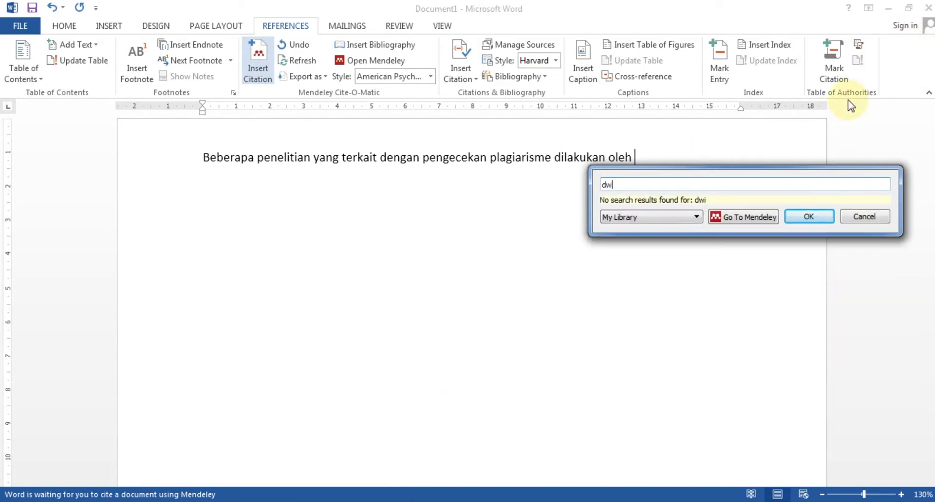
key(BackSpace)
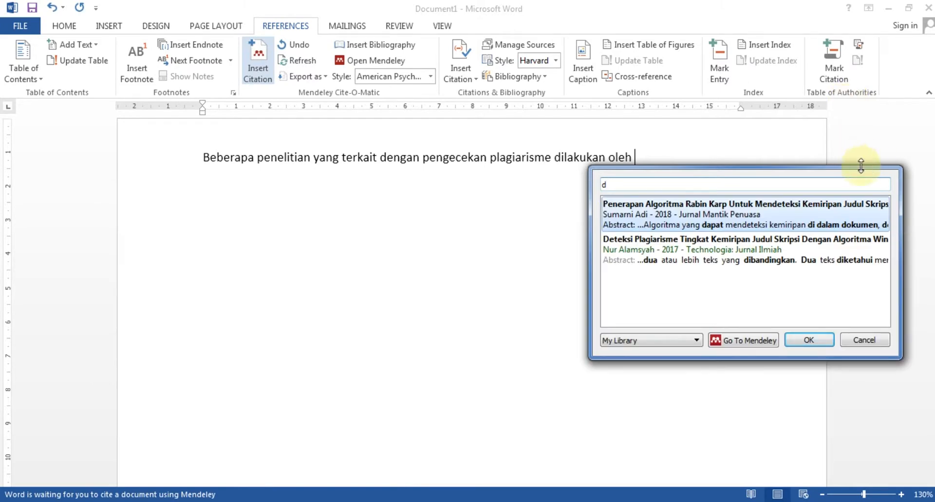
click(735, 216)
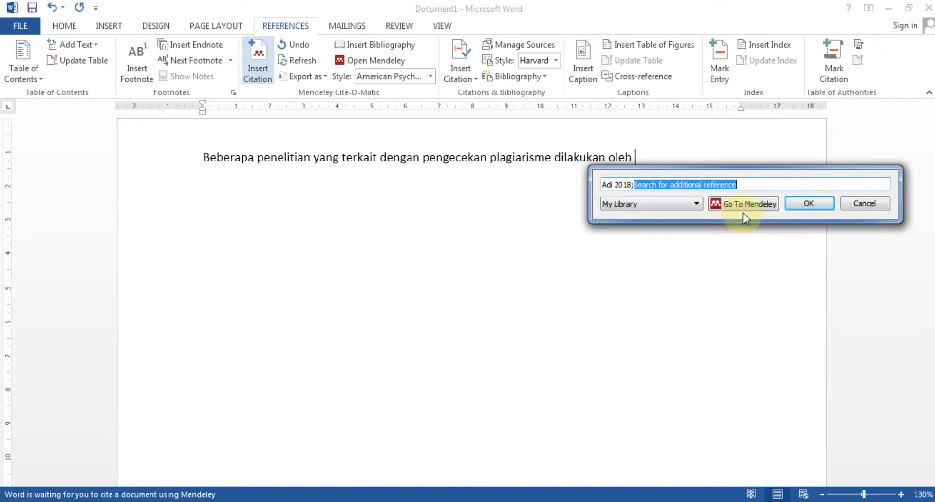
text(s)
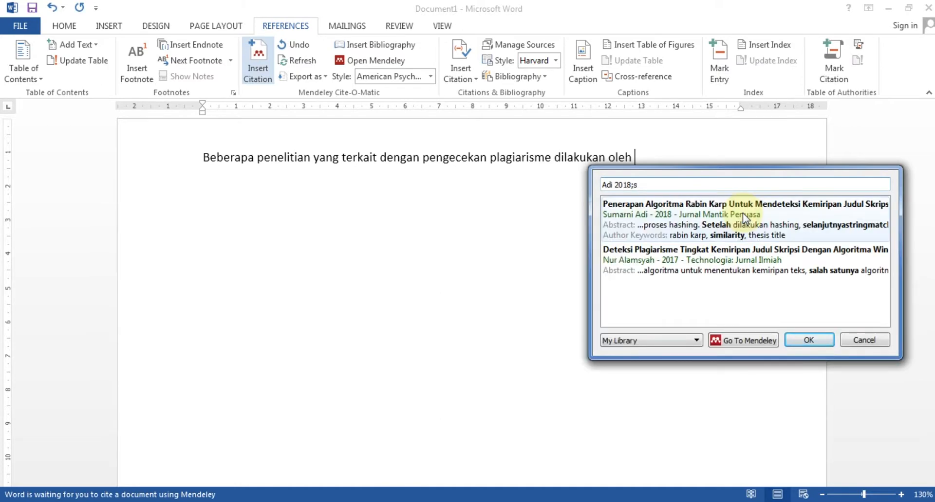
click(699, 258)
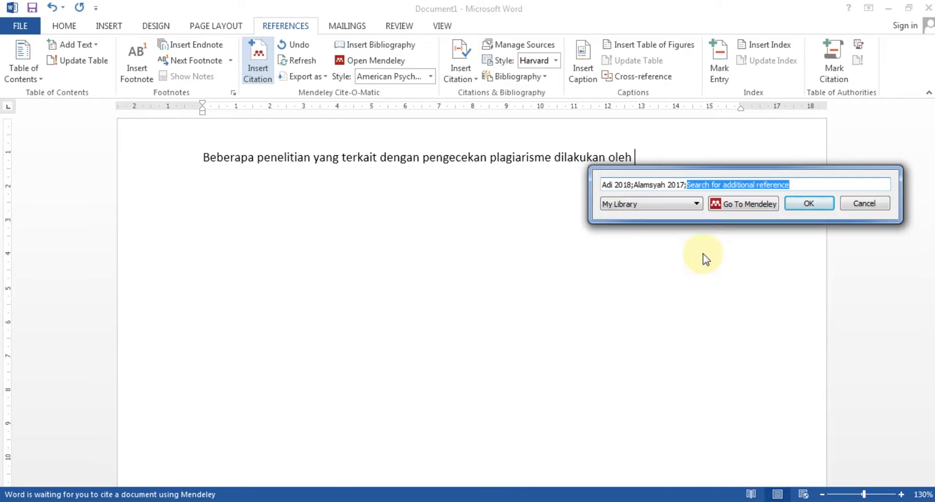
click(809, 204)
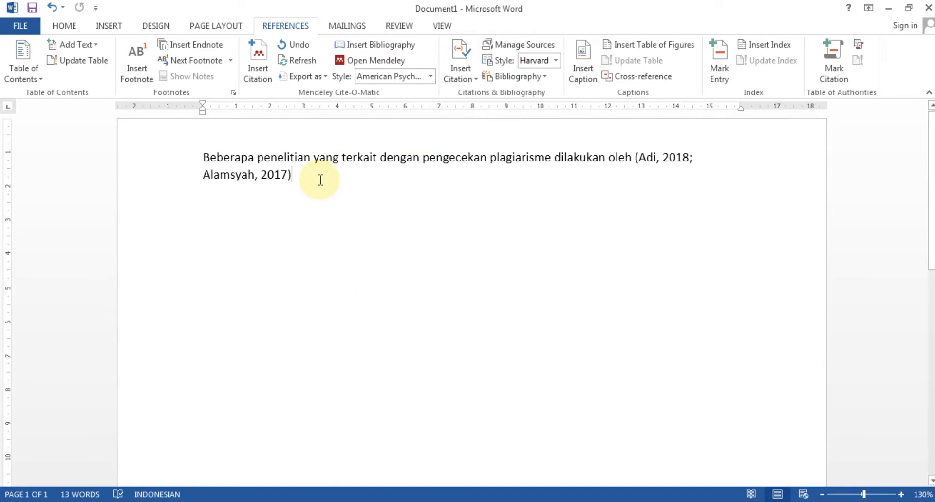
key(Return)
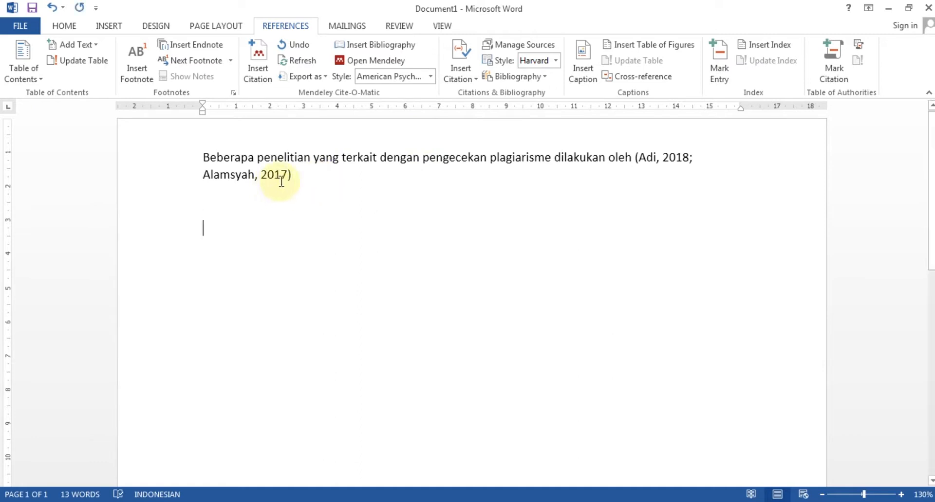
click(309, 179)
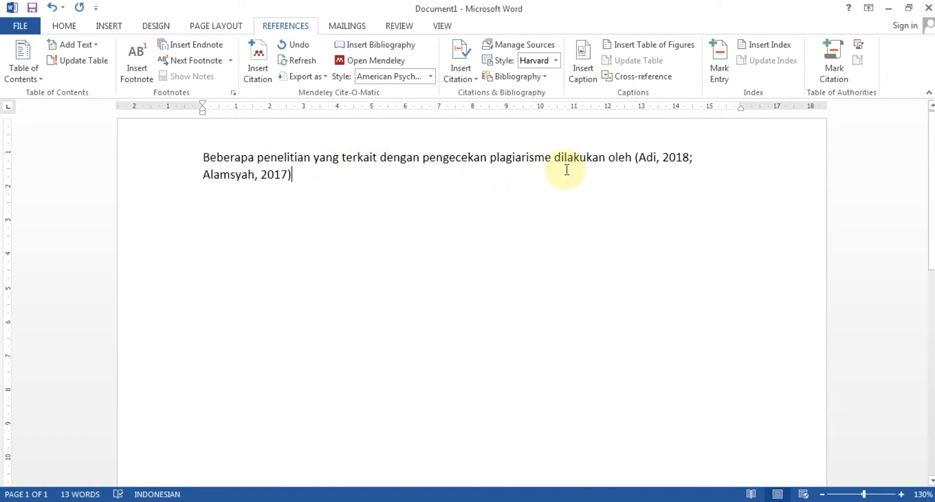
Check the inserted citation field and add a period after it.
click(592, 159)
click(637, 163)
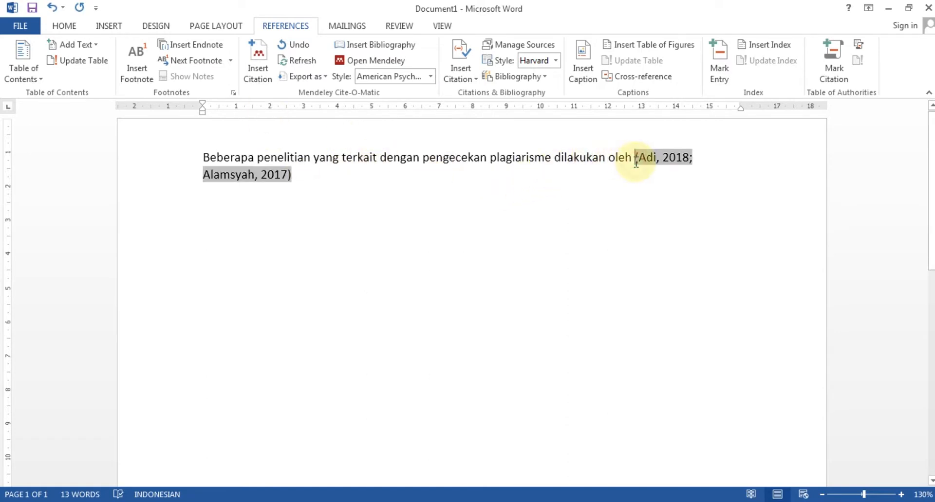
click(546, 170)
text(.)
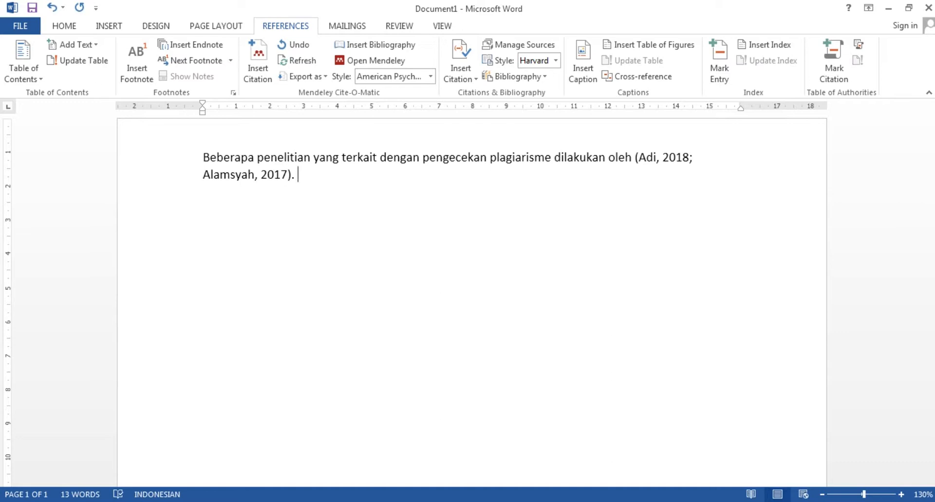
Type 'Deteksi plagiarisme dengan algoritma rubin-karp menyatakan', correcting typos, and begin another Mendeley citation.
text(Deteksi pla)
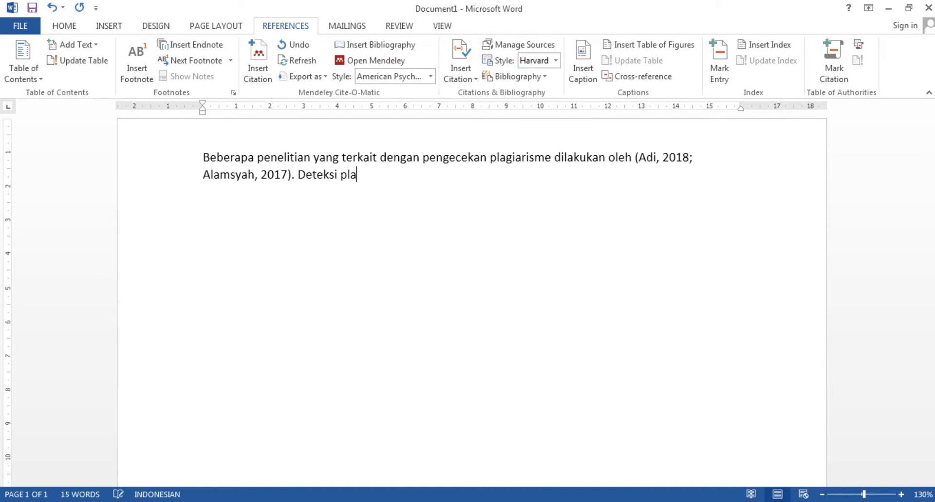
text(ga)
text(arisem)
key(BackSpace)
key(BackSpace)
text(me di)
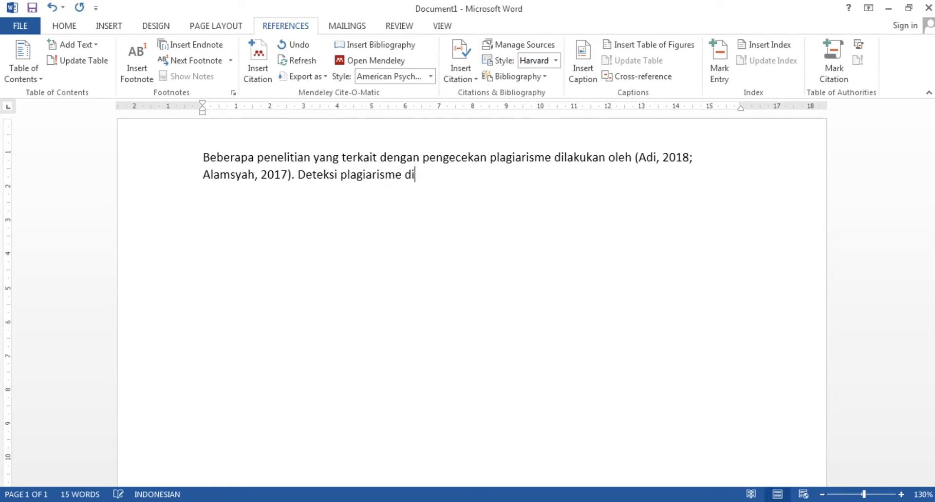
text(lkauk)
key(BackSpace)
key(BackSpace)
key(BackSpace)
key(BackSpace)
key(BackSpace)
key(BackSpace)
key(BackSpace)
text(dengan algoritma )
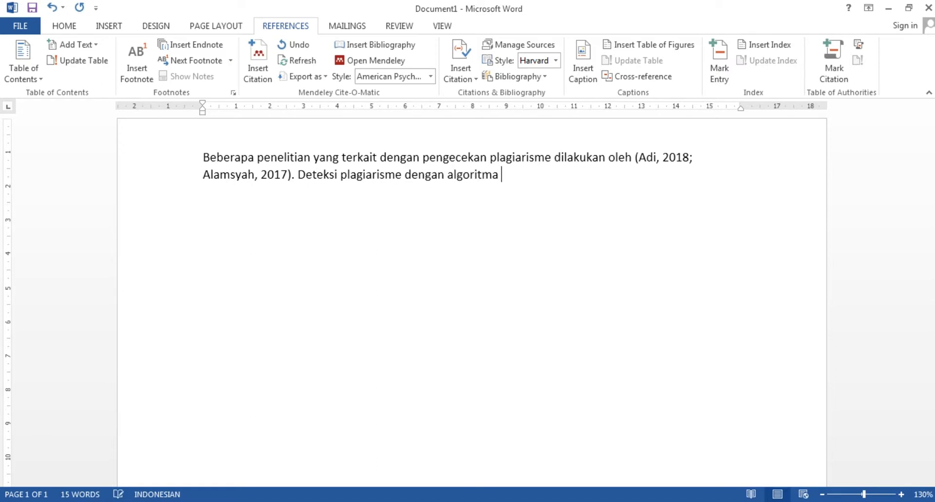
text(rubin-karp menyakata)
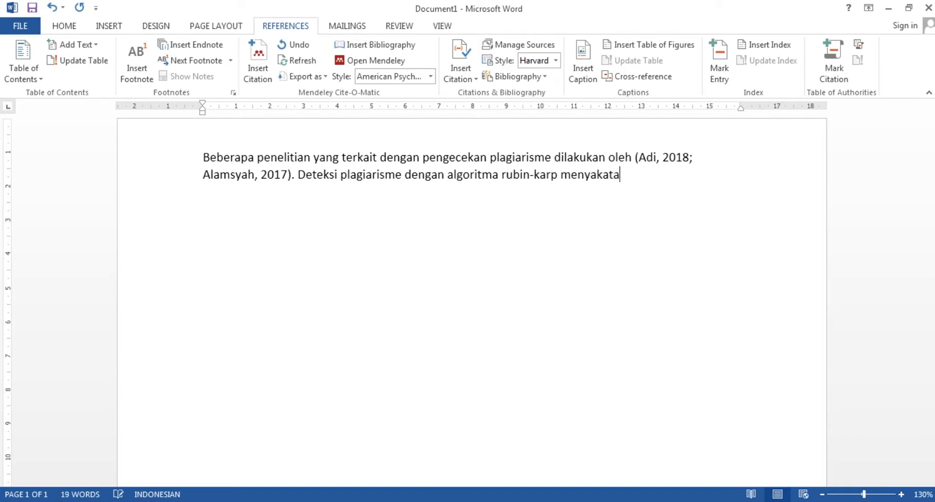
key(BackSpace)
key(BackSpace)
key(BackSpace)
key(BackSpace)
text(takan .d..........)
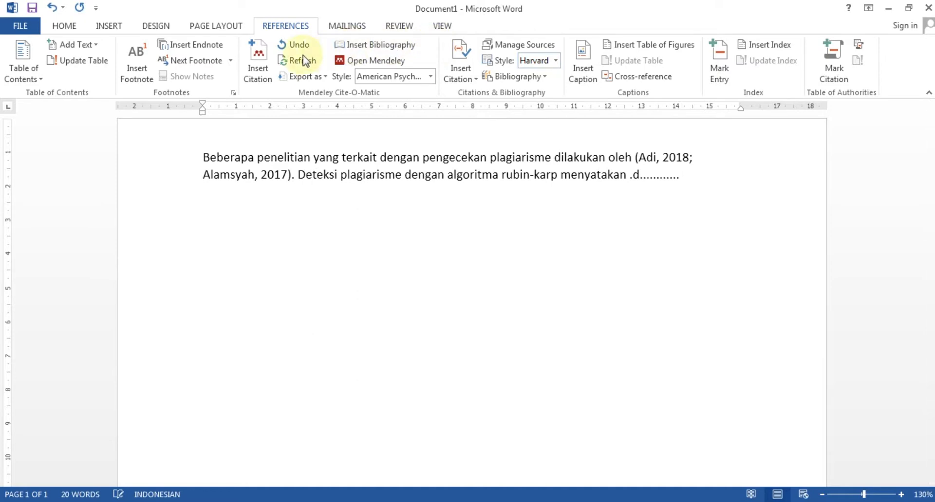
click(263, 61)
Search 'ad' and insert the (Adi, 2018) citation at the end of the rubin-karp sentence.
text(ad)
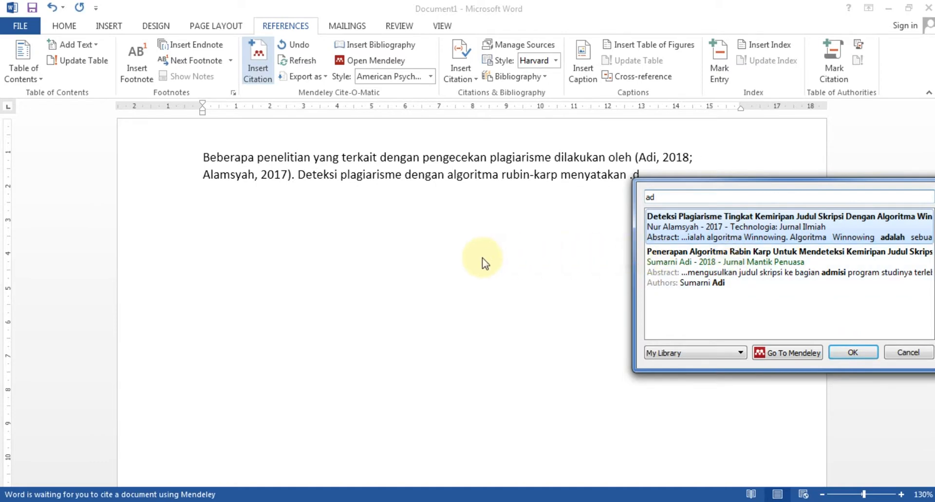
drag(686, 187, 477, 192)
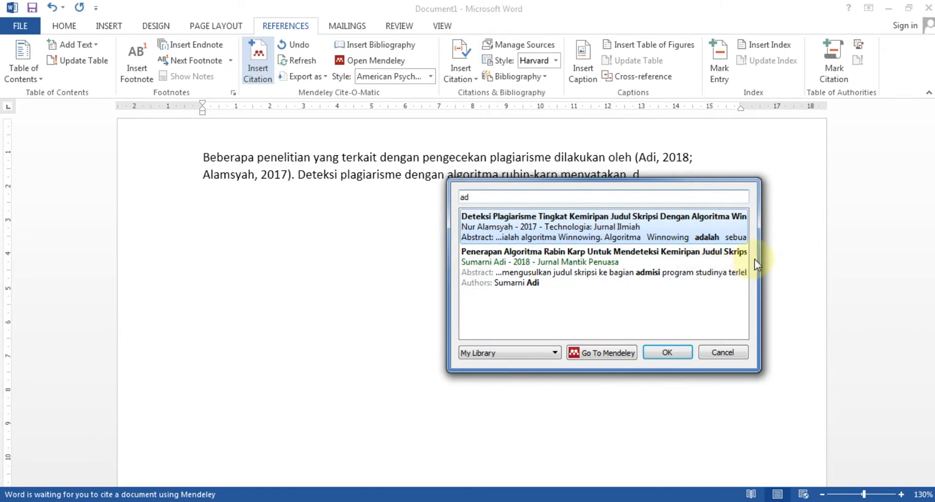
click(620, 255)
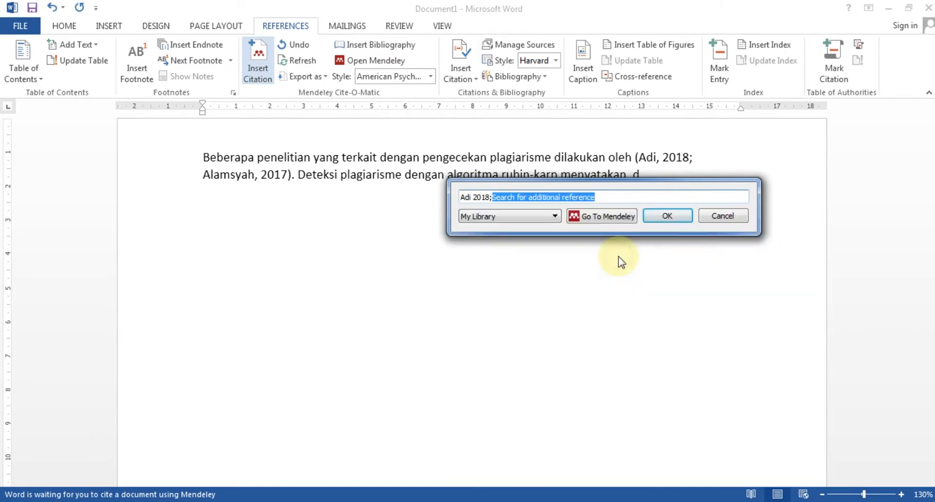
click(662, 217)
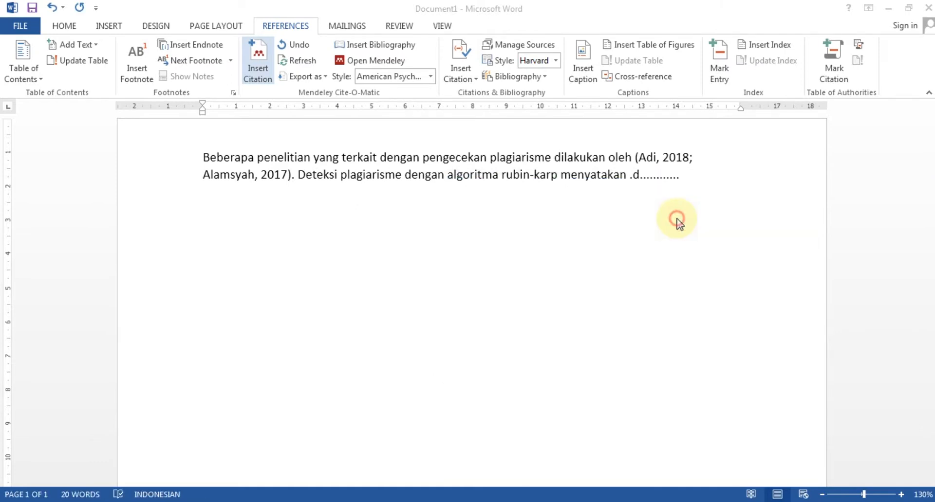
click(596, 210)
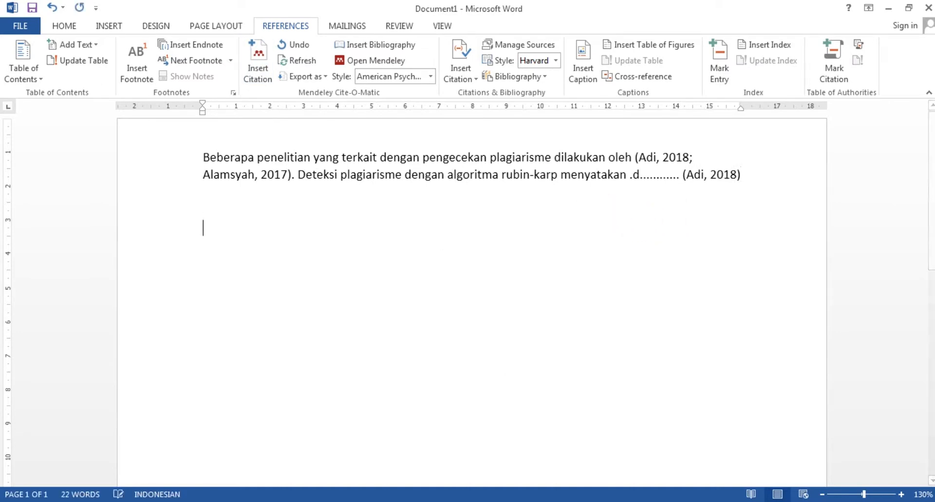
Write the 'Sedangkan penggunaan algoritma dilakukan oleh' sentence, cite Alamsyah 2017, and add two blank lines.
text(seda)
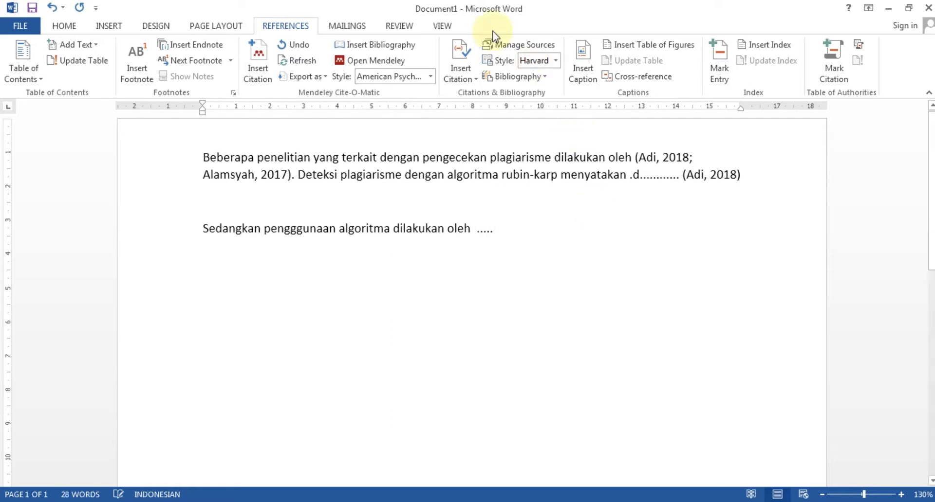
click(255, 58)
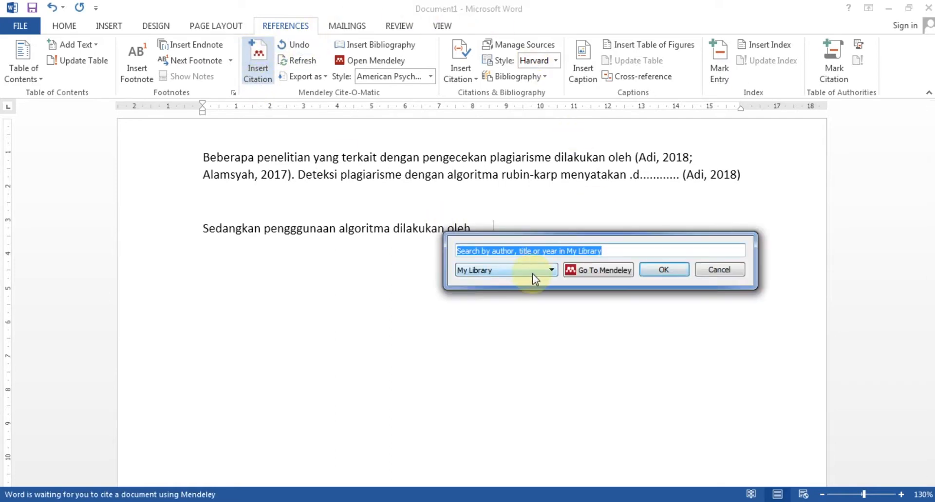
text(a)
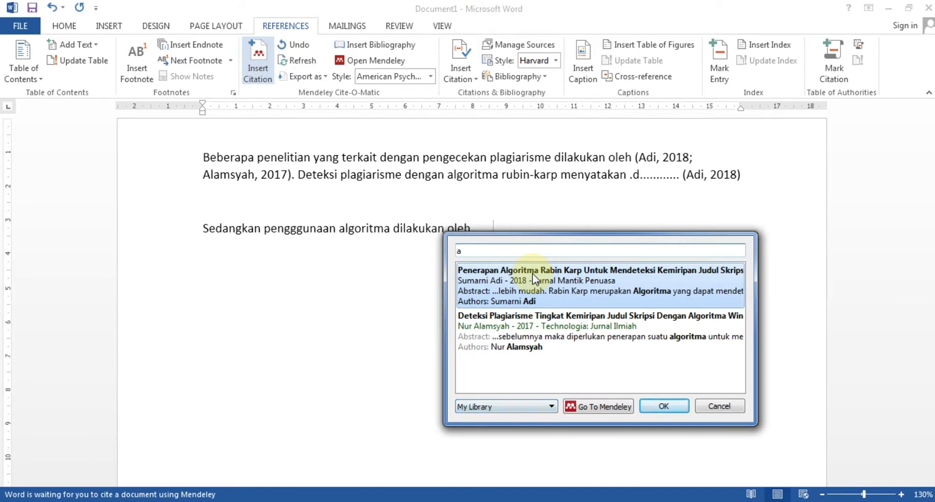
click(524, 331)
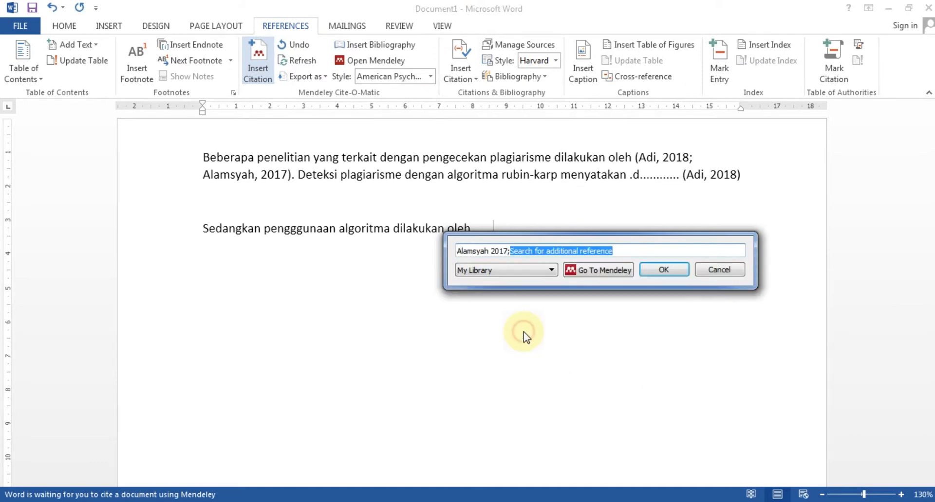
click(676, 275)
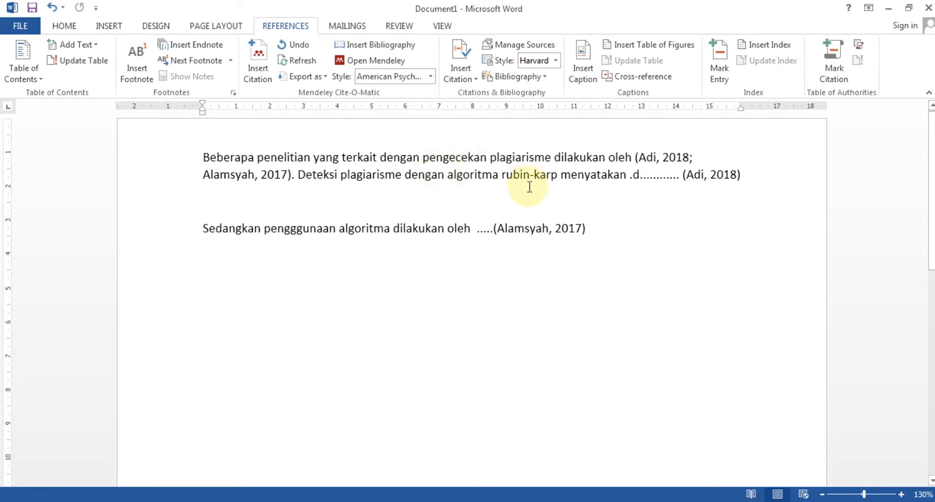
key(Return)
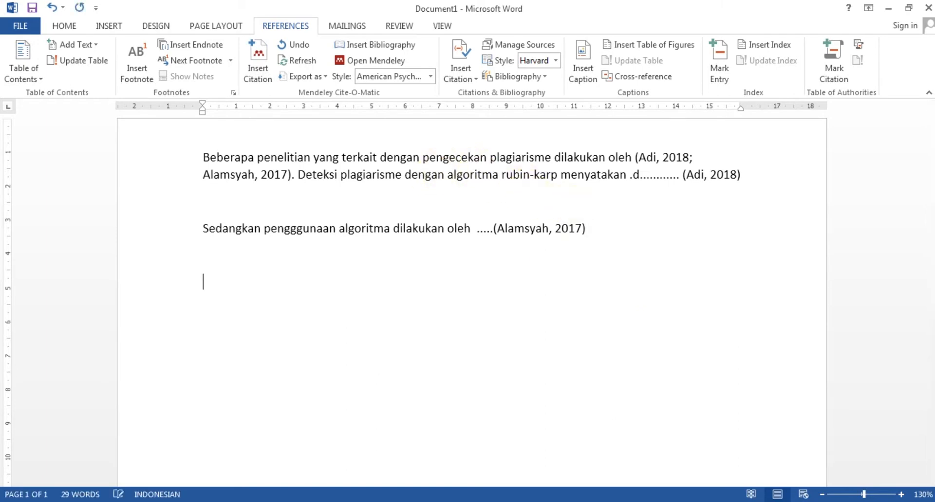
key(Return)
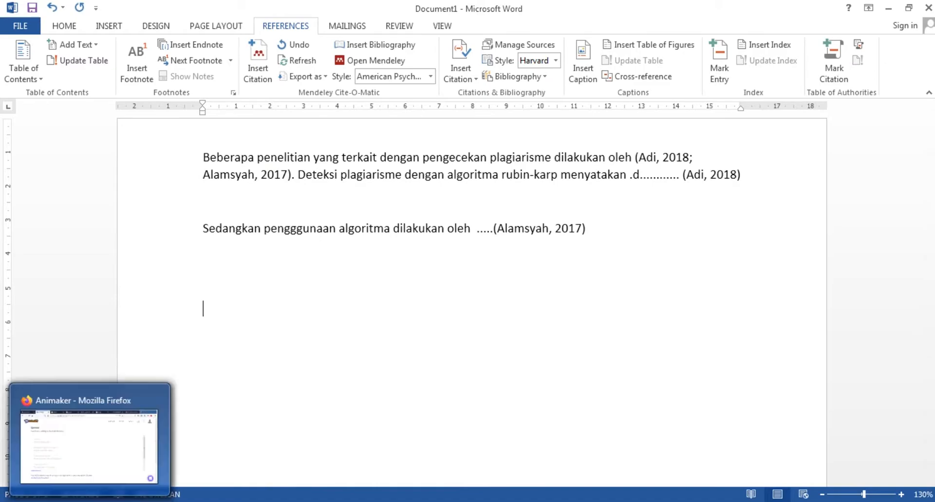
click(307, 441)
Load jtiik.ub.ac.id in Firefox's private tab, then return to the Word document.
click(412, 313)
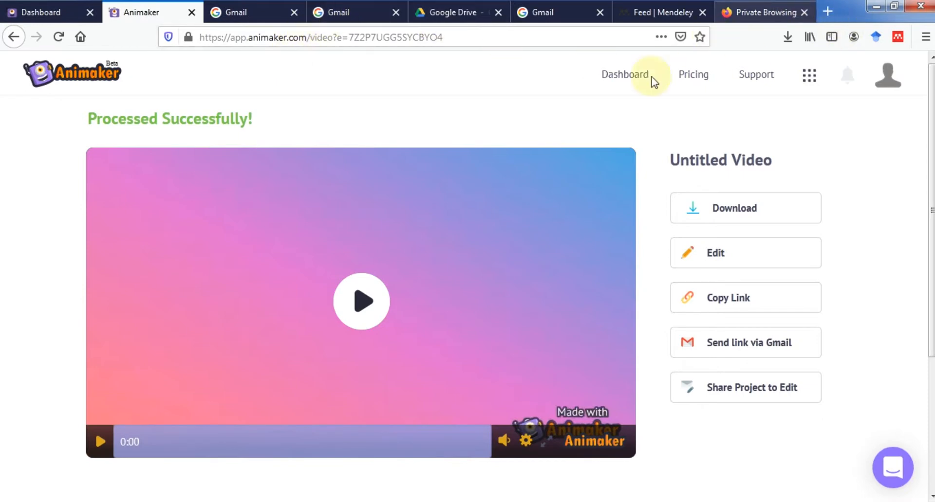
click(754, 11)
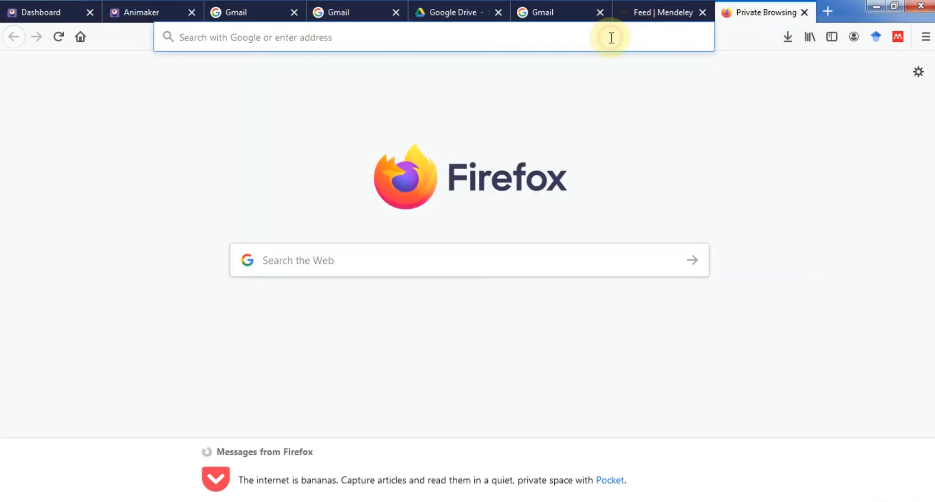
text(jtti)
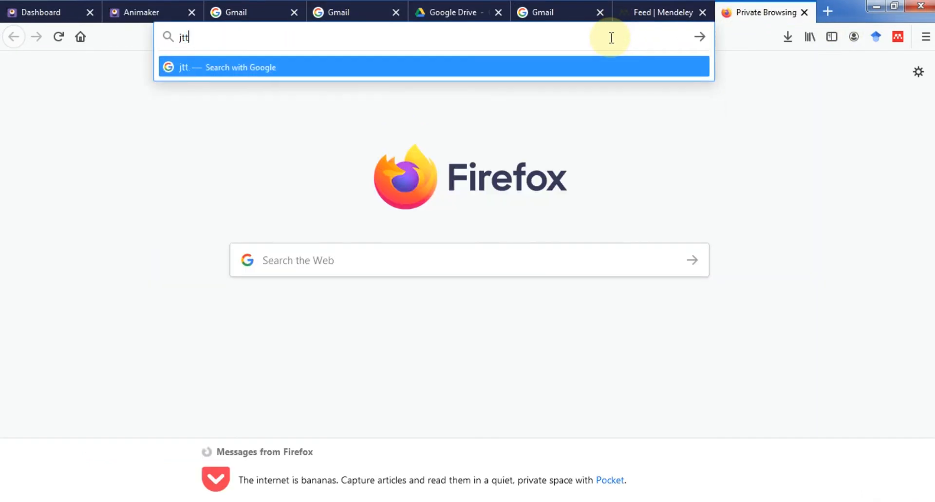
key(BackSpace)
text(iik.ub.ac.id/)
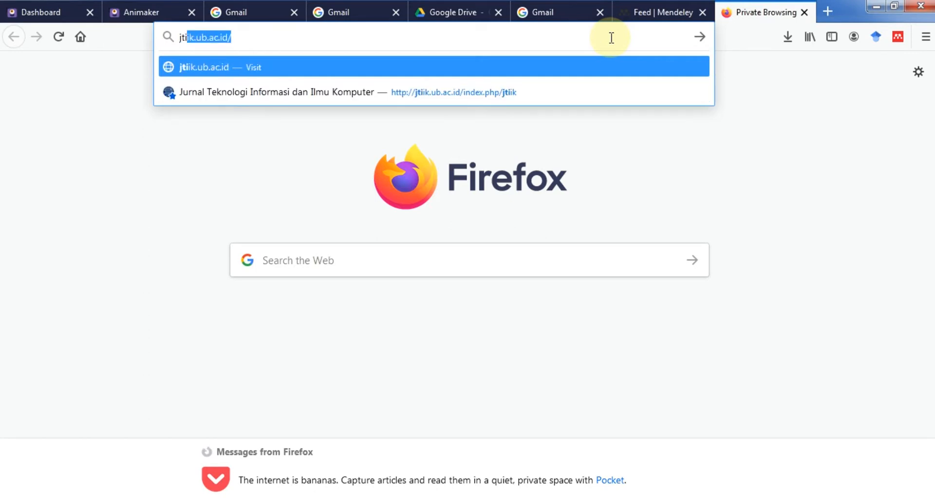
key(Return)
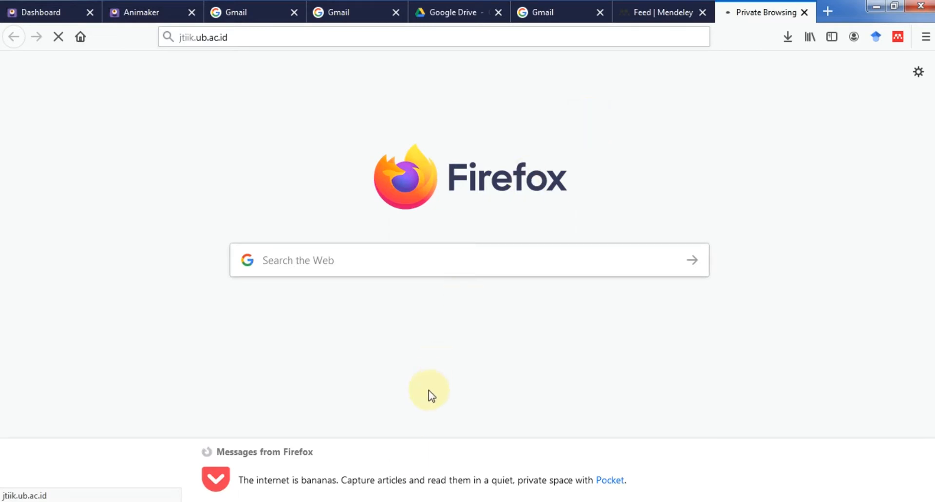
click(285, 501)
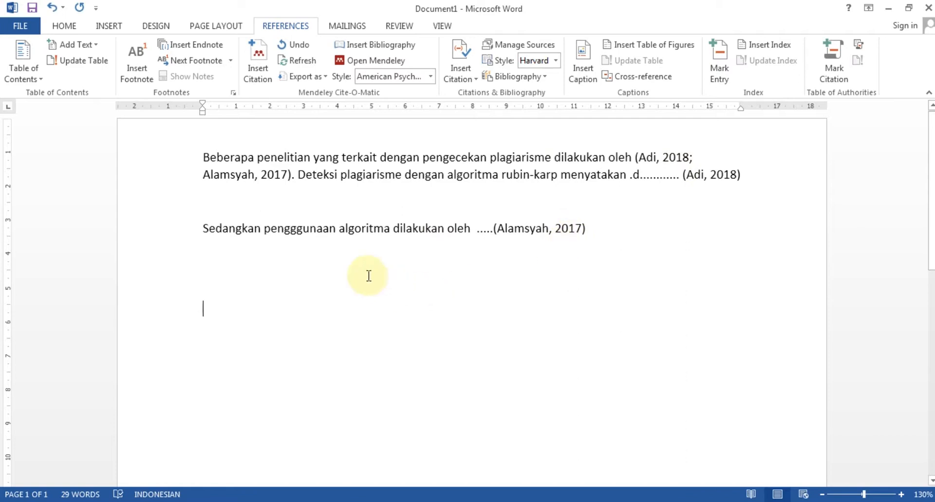
Under a DAFTAR PUSTAKA heading, insert the Adi and Alamsyah bibliography and justify it.
text(DAFTAR PUSTAKA)
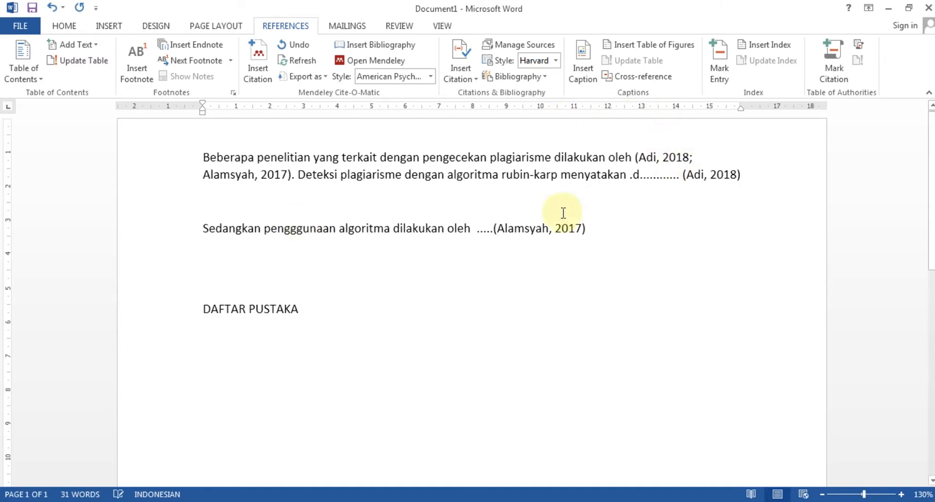
click(388, 47)
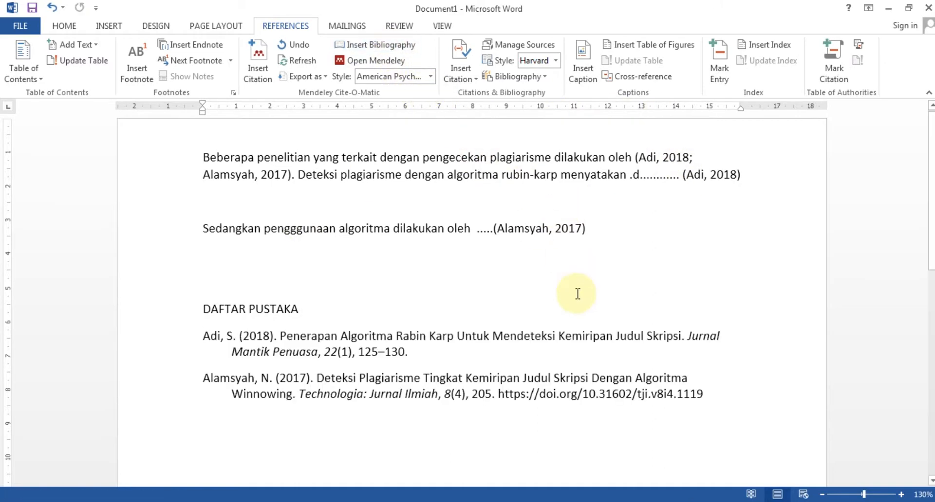
drag(735, 403, 204, 335)
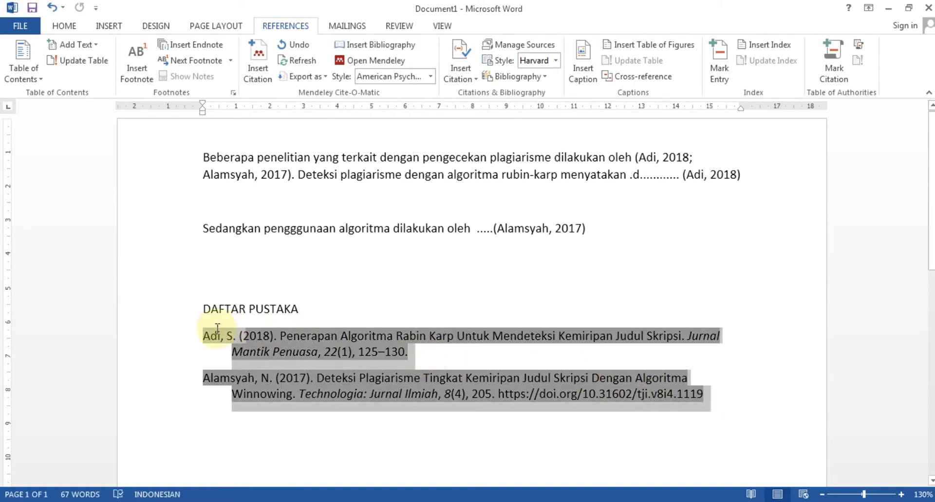
click(59, 29)
click(346, 72)
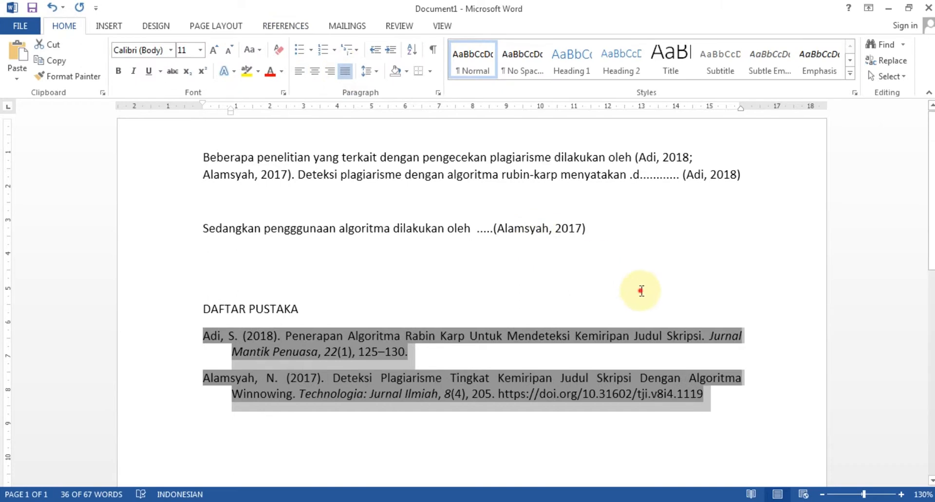
click(638, 288)
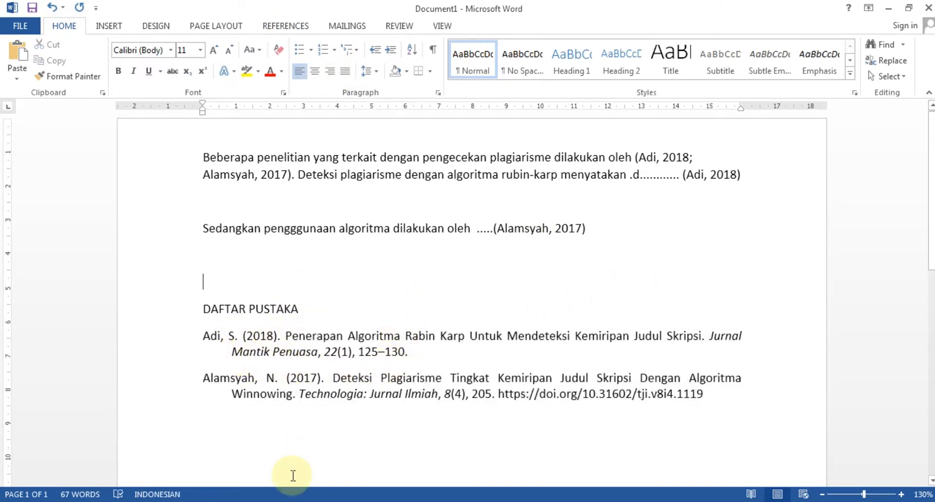
click(331, 501)
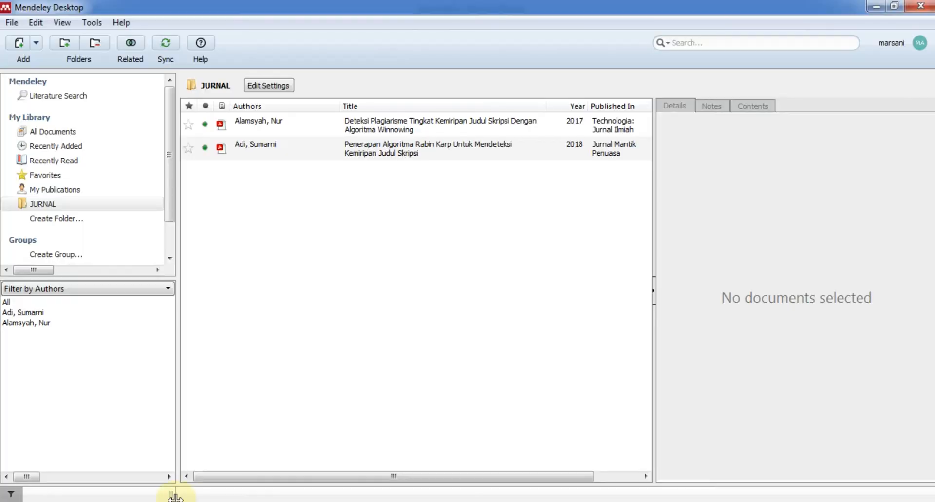
Open the Penerapan Decision Tree J48 article page on the JTIIK journal site.
click(205, 501)
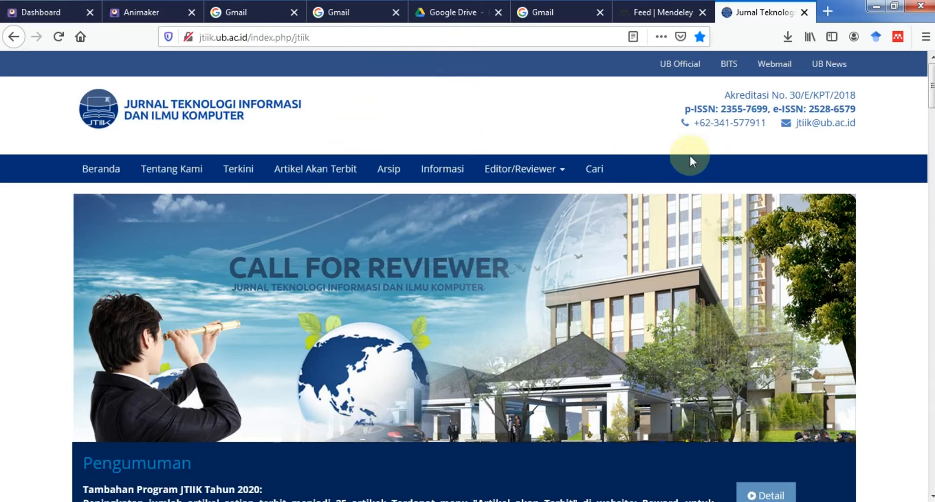
scroll(376, 136, down, 2)
scroll(476, 249, down, 10)
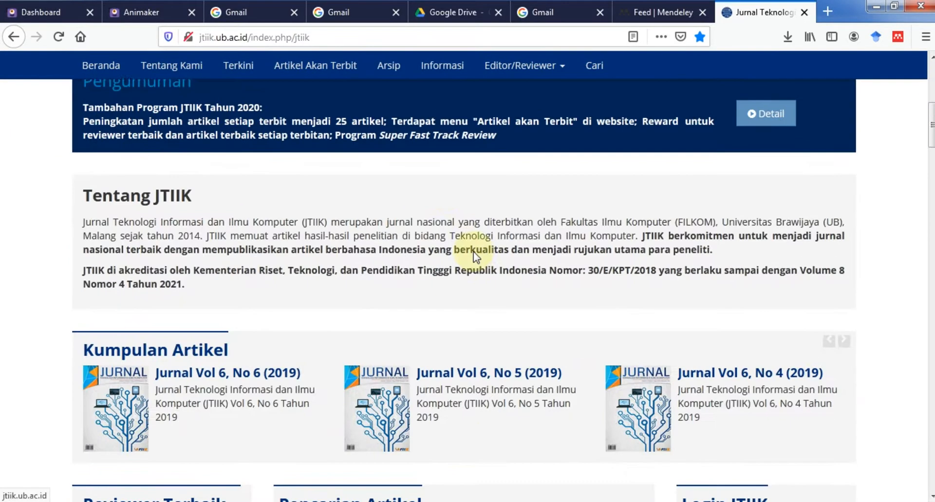
scroll(460, 248, down, 12)
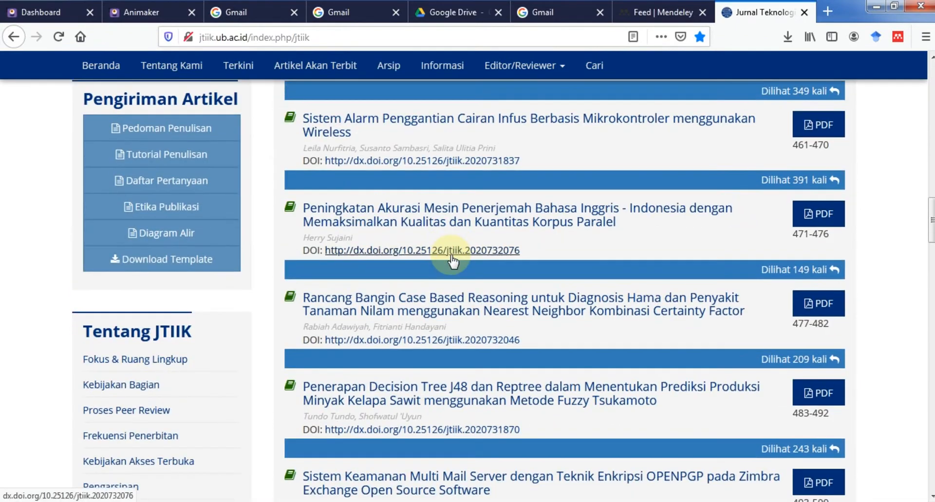
scroll(530, 341, down, 1)
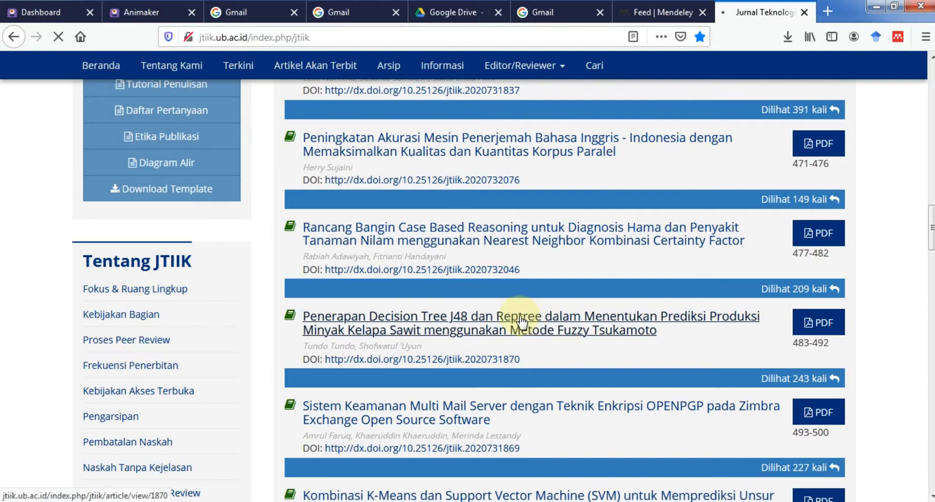
click(521, 321)
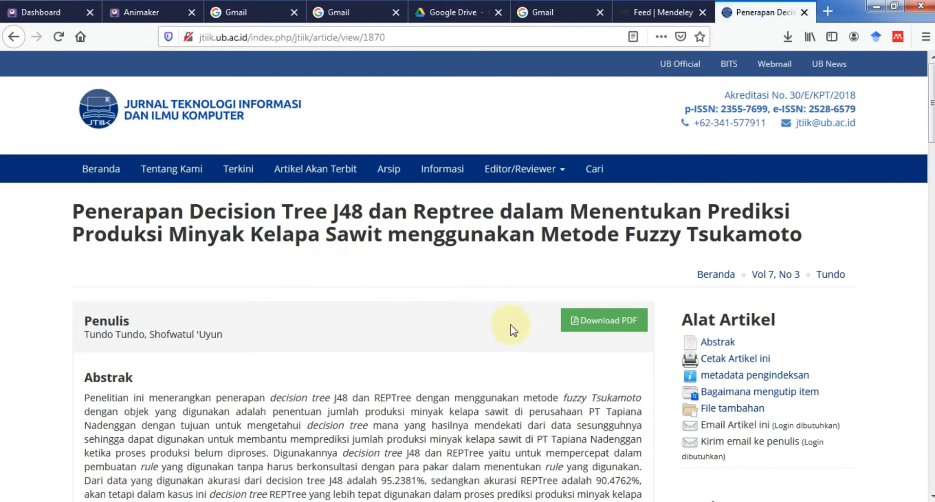
click(598, 328)
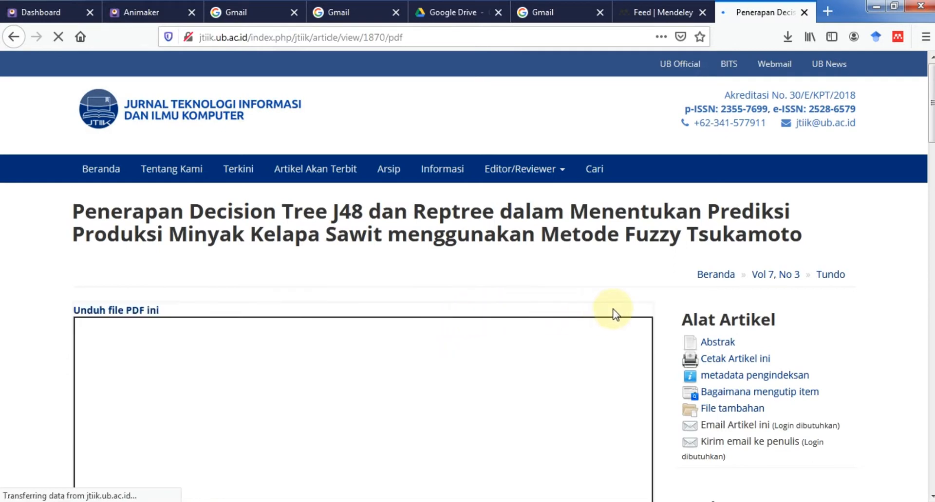
click(146, 310)
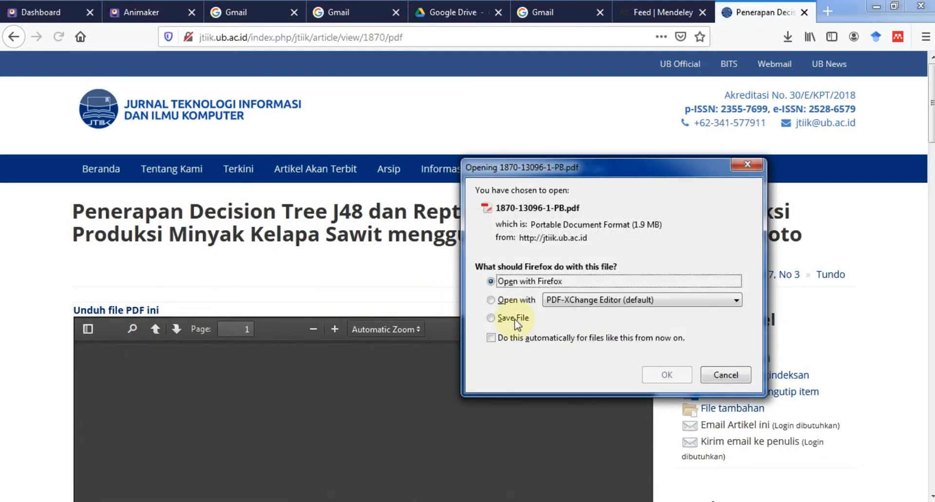
click(531, 320)
click(666, 375)
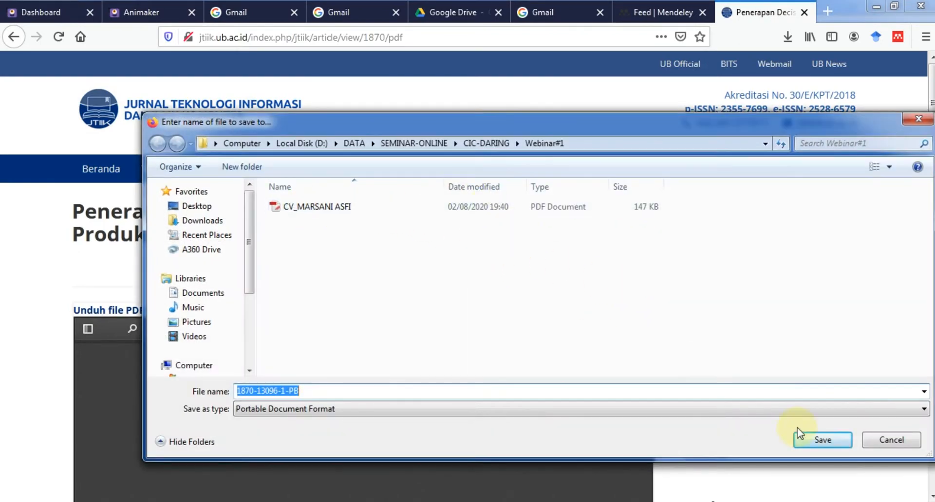
click(817, 438)
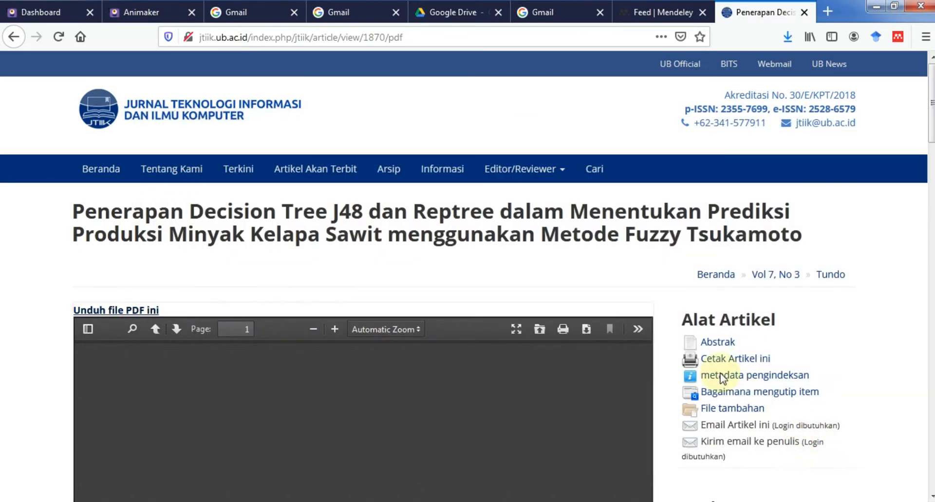
click(786, 36)
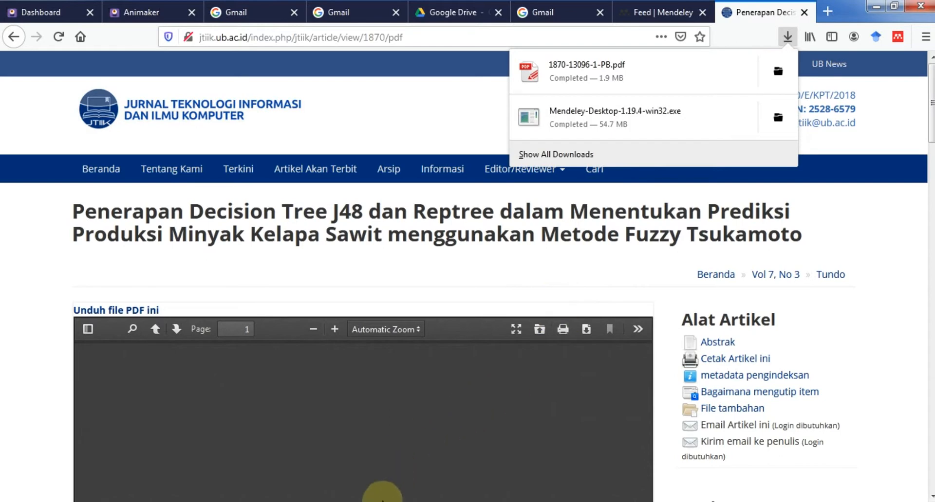
click(366, 501)
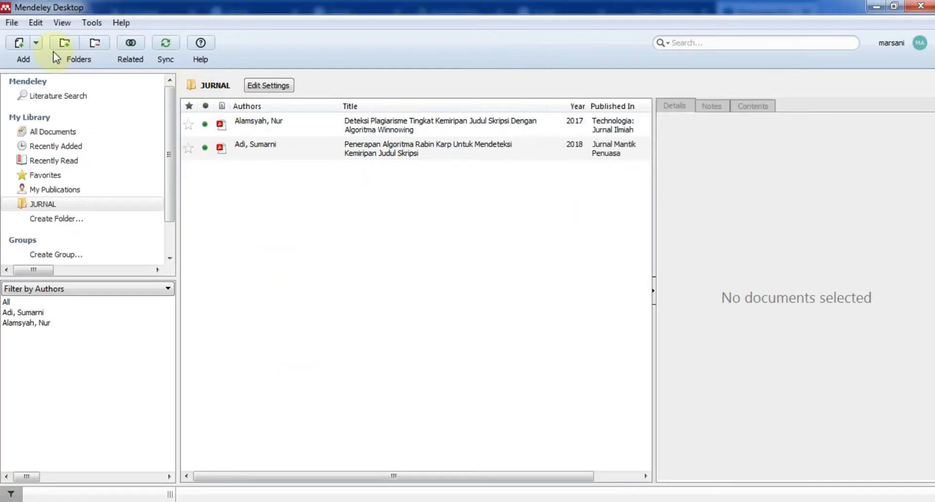
Add the article PDF from D:\DATA\SEMINAR-ONLINE\CIC-DARING\Webinar#1 to Mendeley via Add Files.
click(35, 47)
click(39, 63)
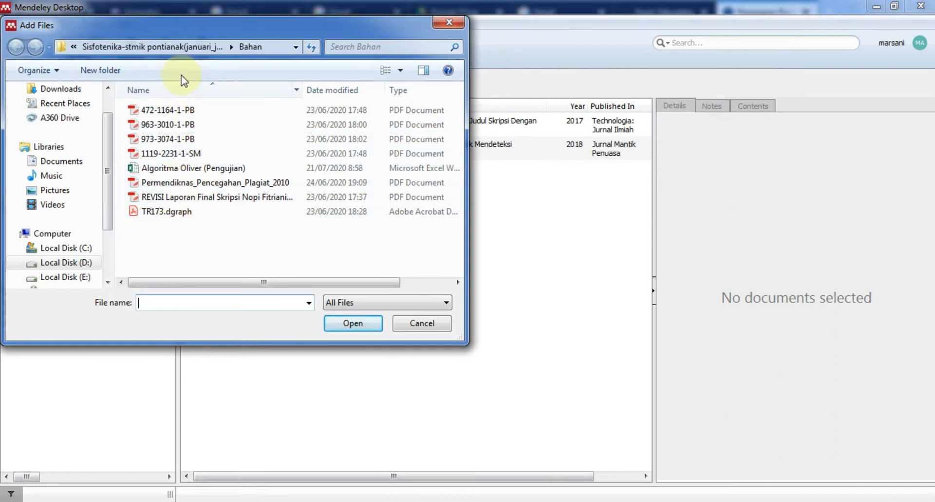
click(74, 263)
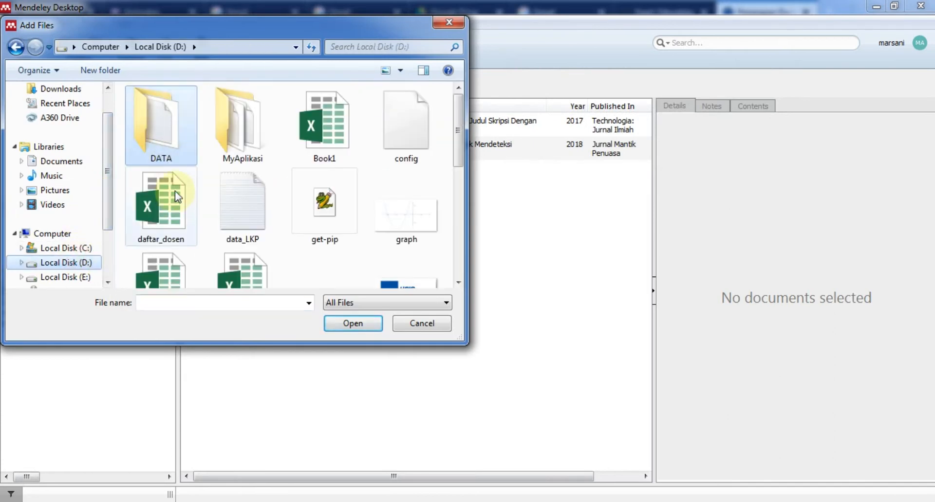
click(153, 157)
double_click(152, 160)
scroll(194, 195, down, 4)
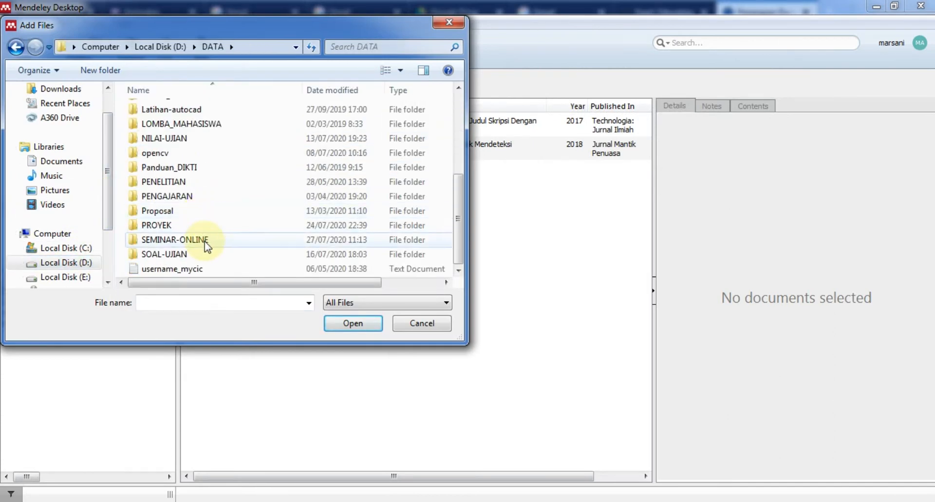
double_click(205, 241)
double_click(185, 110)
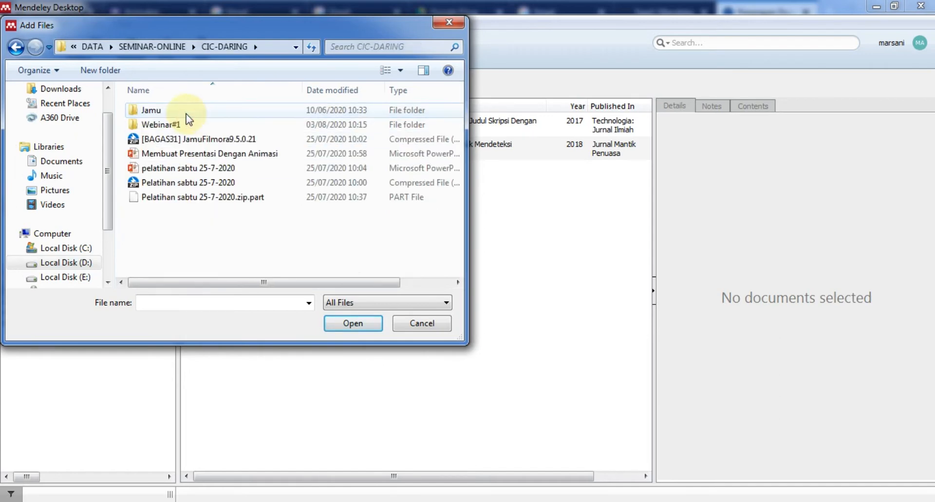
double_click(184, 125)
double_click(185, 108)
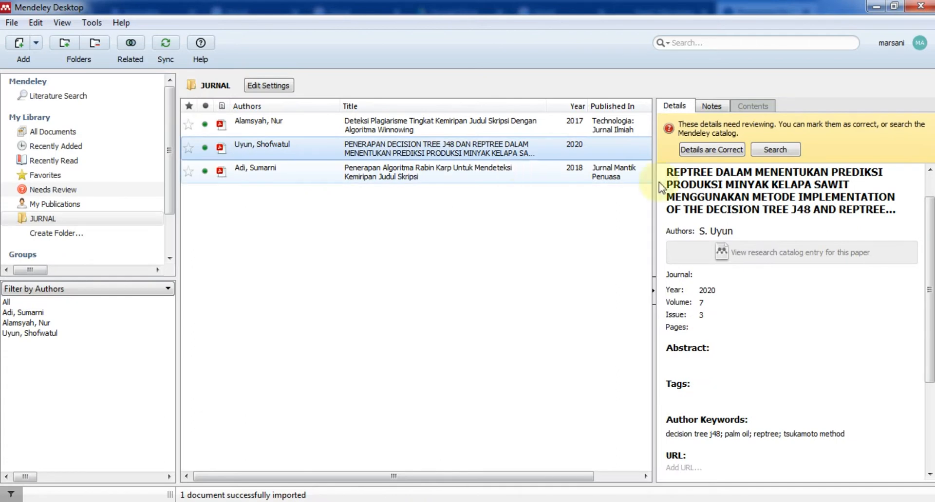
Fill in the imported Tundo article's details from the catalog and open its PDF.
click(762, 152)
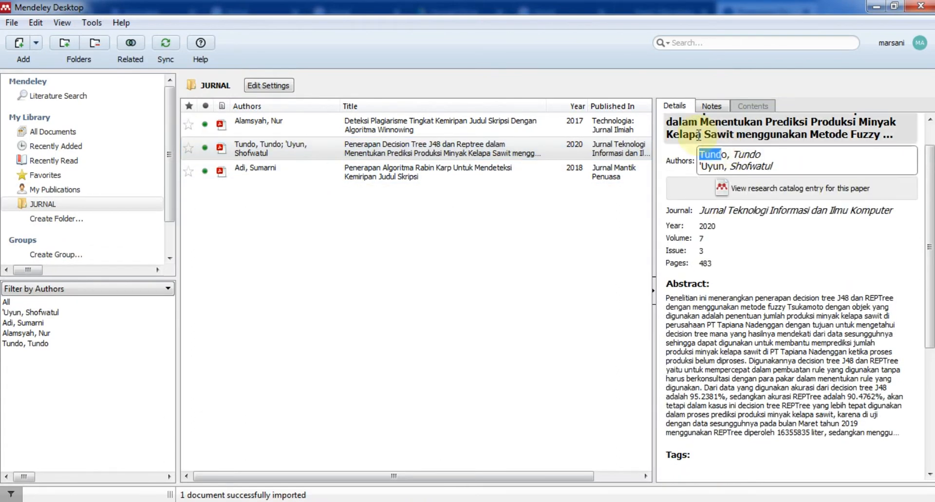
click(568, 250)
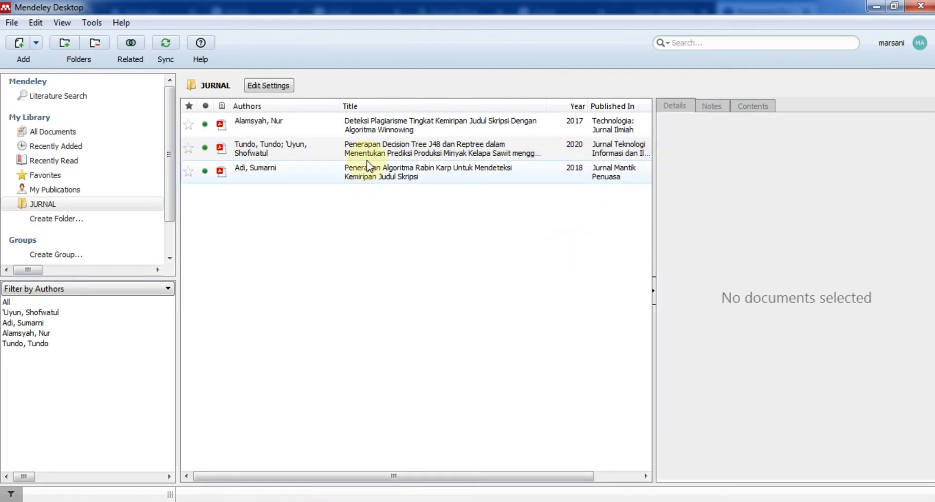
click(278, 153)
double_click(278, 153)
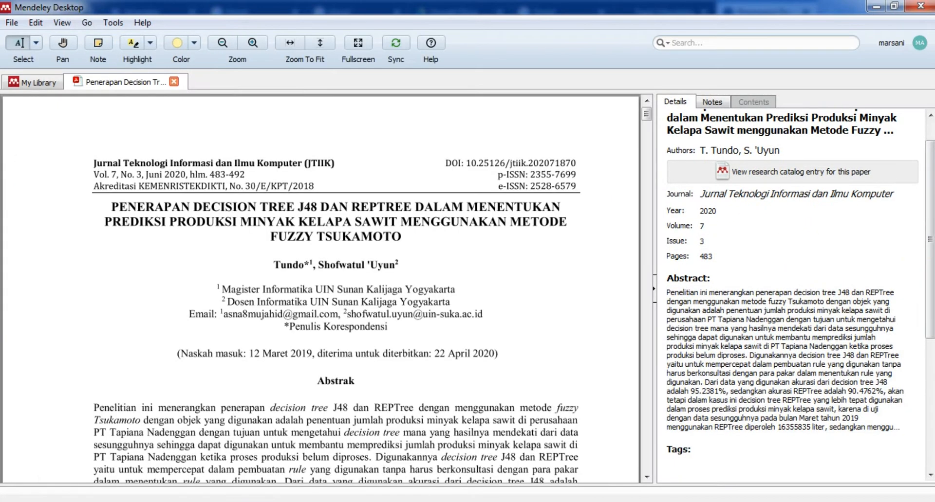
Close the Tundo PDF and go back to the JTIIK article page in Firefox.
drag(932, 223, 931, 182)
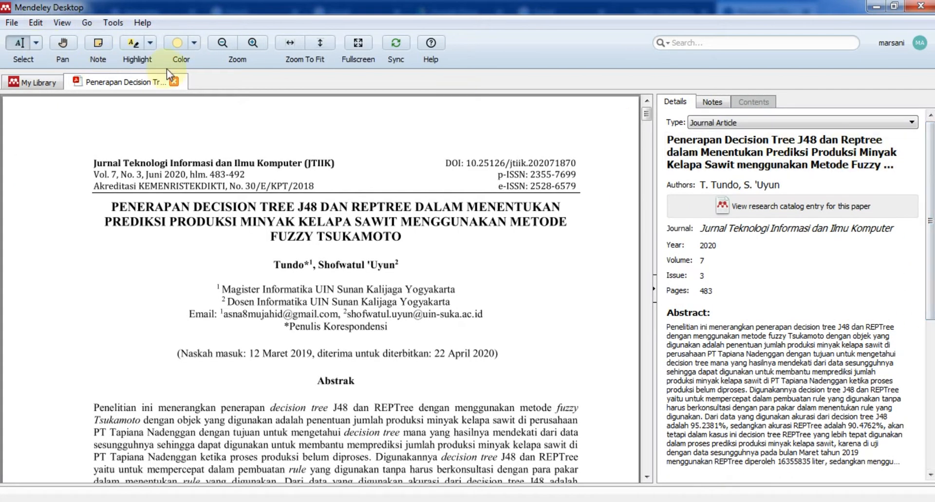
click(172, 83)
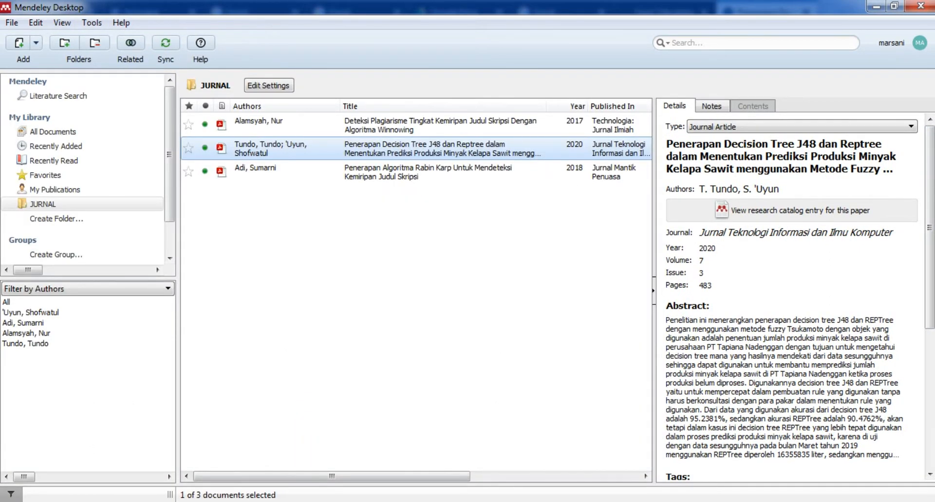
click(173, 501)
click(14, 37)
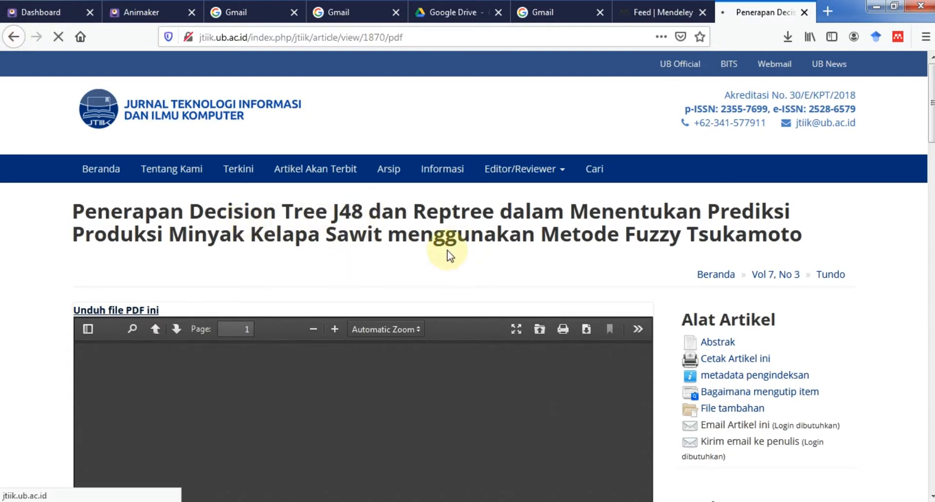
Copy the Decision Tree J48 article's DOI link from the bottom of its JTIIK page.
scroll(447, 251, down, 2)
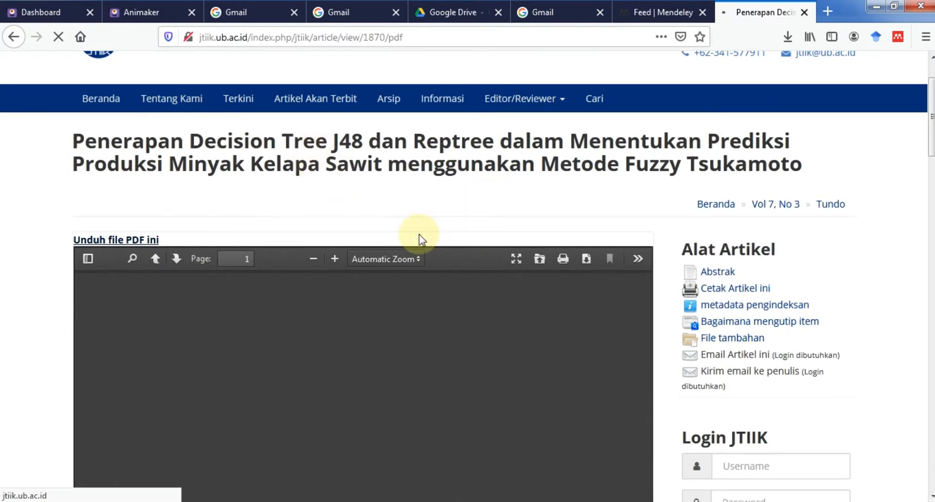
scroll(419, 239, down, 4)
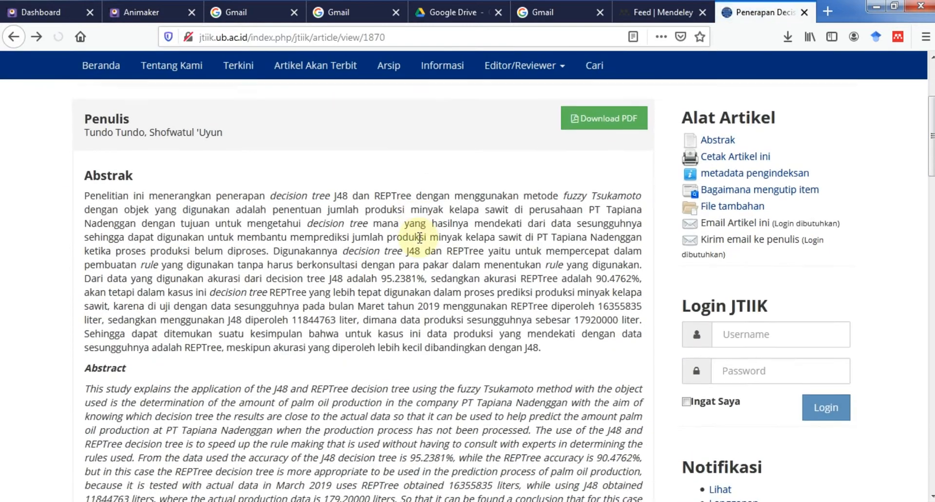
scroll(419, 244, down, 12)
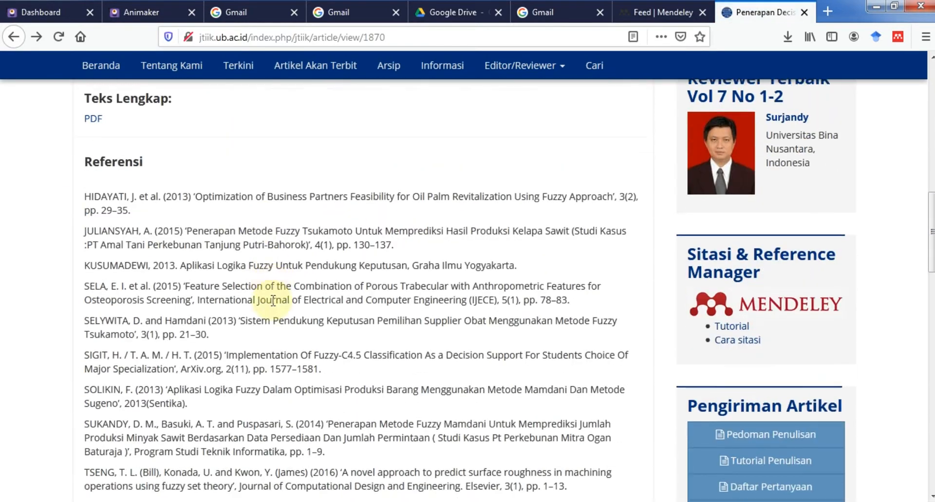
scroll(273, 307, down, 2)
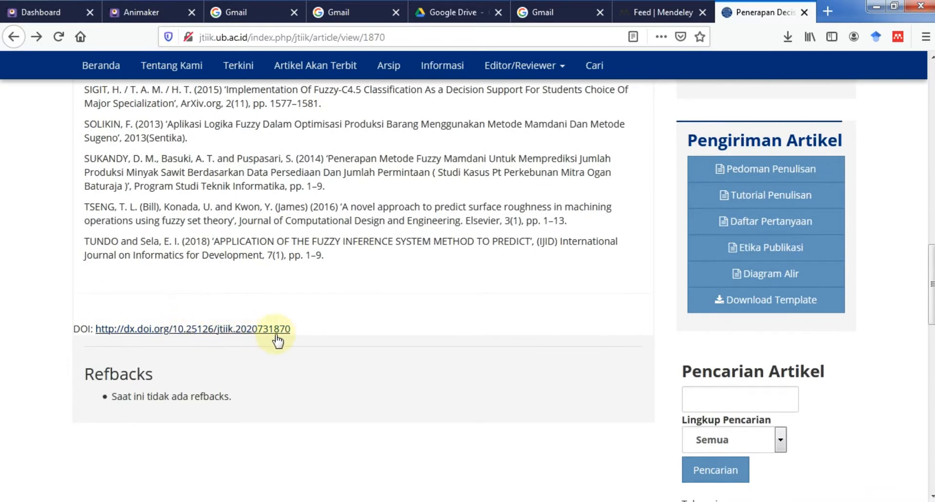
drag(303, 333, 104, 336)
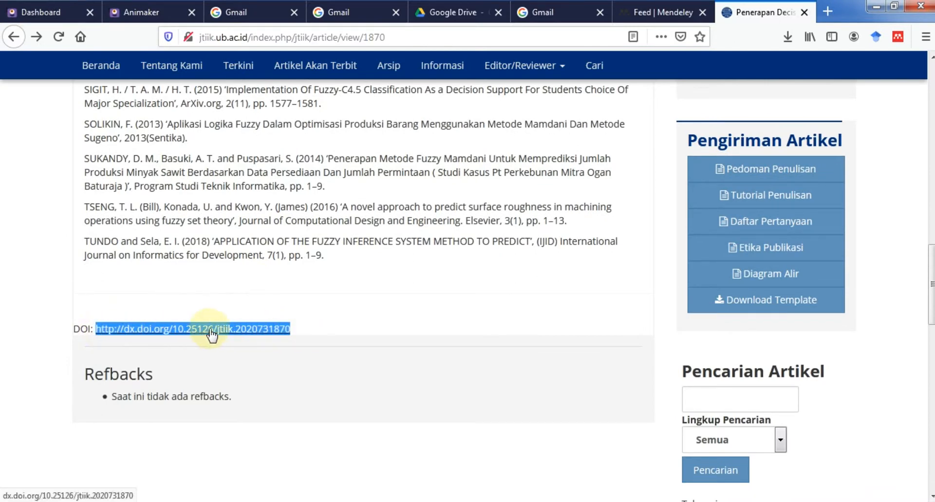
key(alt+Tab)
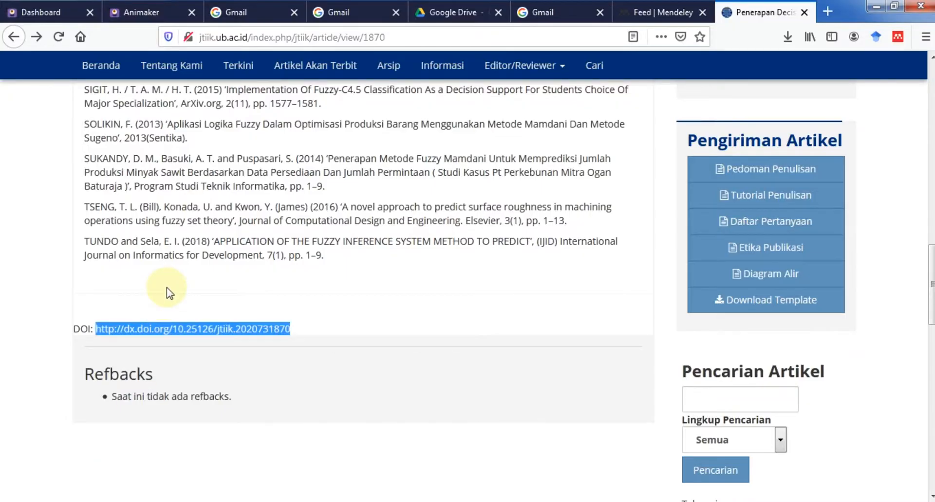
scroll(167, 292, up, 15)
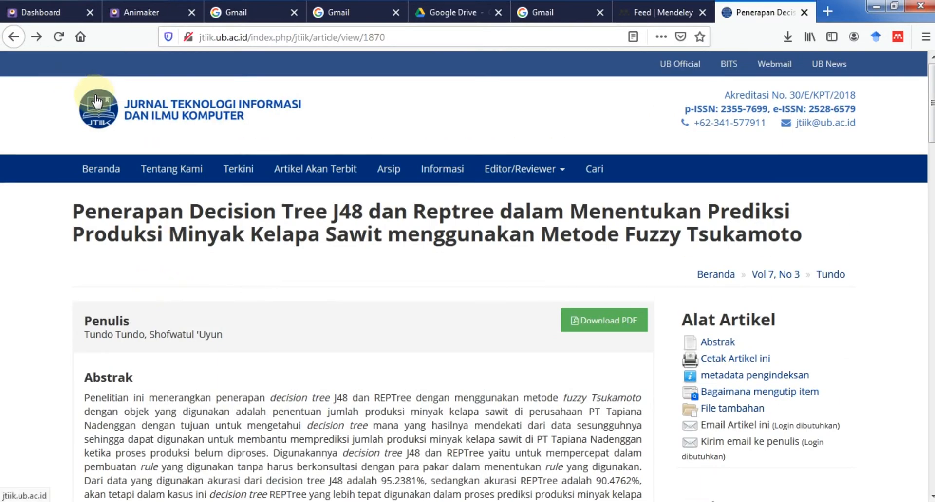
Open the 'Kombinasi K-Means dan Support Vector Machine (SVM)' article from the journal home page.
click(14, 39)
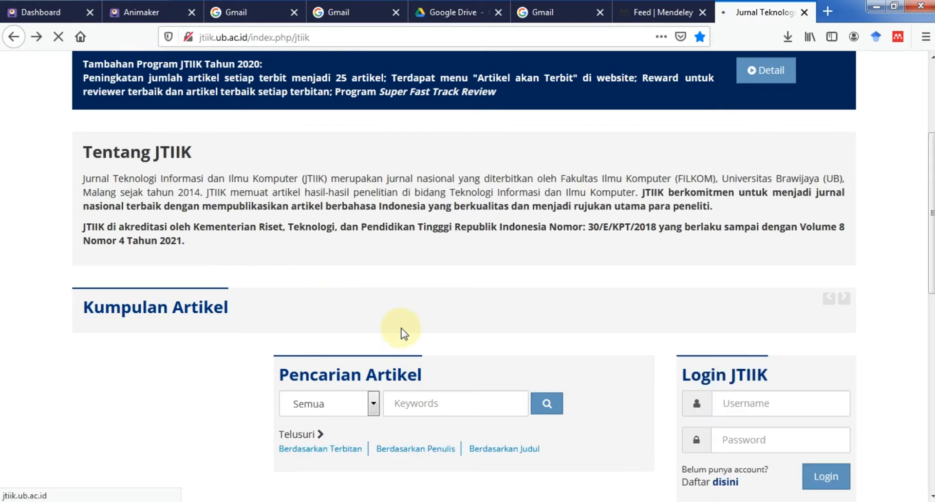
scroll(331, 285, down, 10)
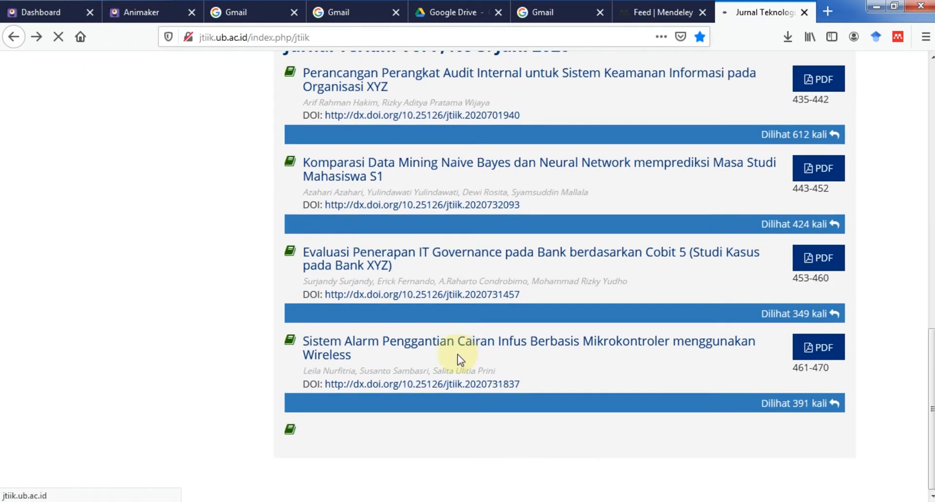
scroll(458, 363, down, 5)
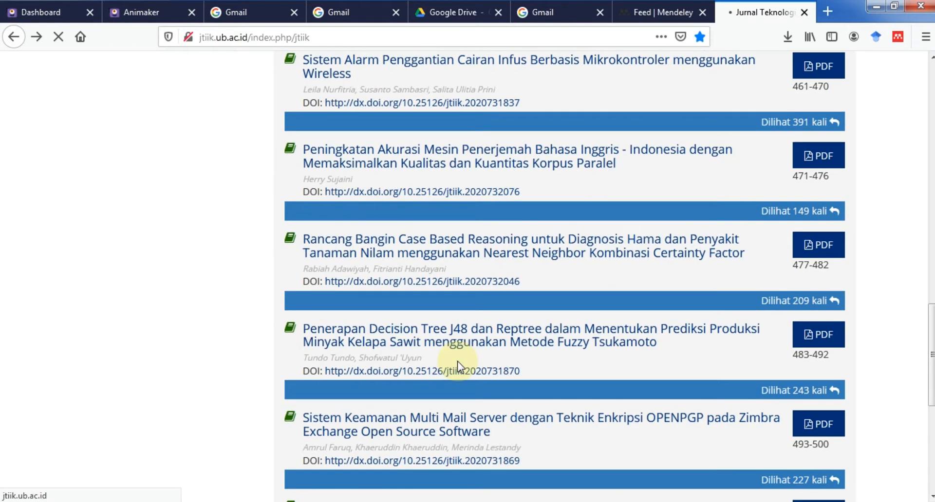
scroll(457, 361, down, 3)
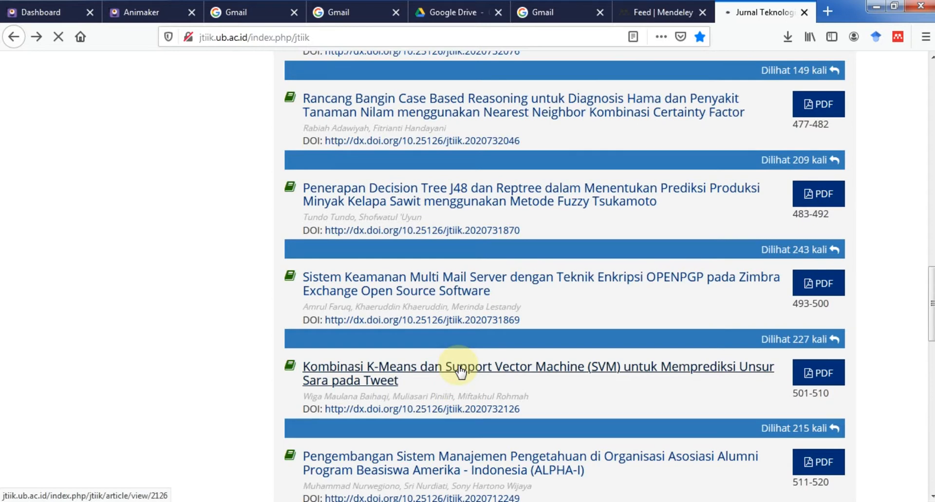
click(500, 379)
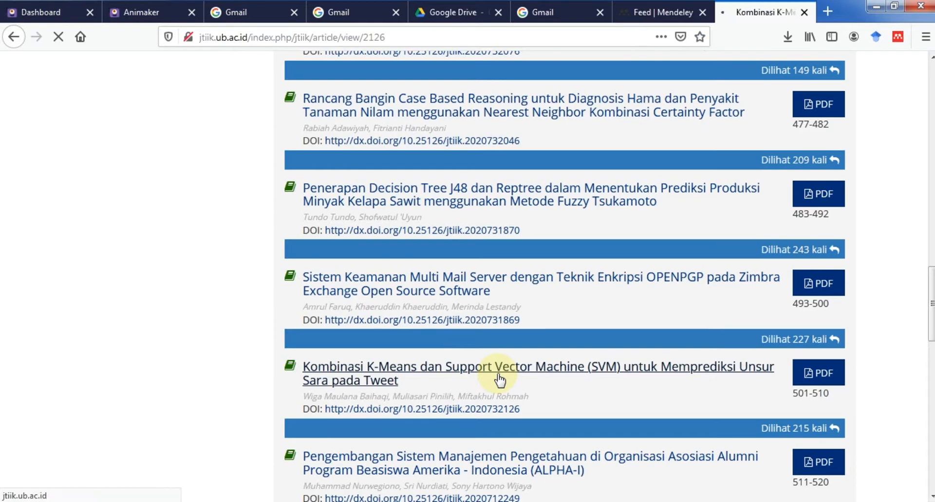
Copy the Kombinasi K-Means article's DOI link and go to Mendeley Desktop.
scroll(366, 390, down, 15)
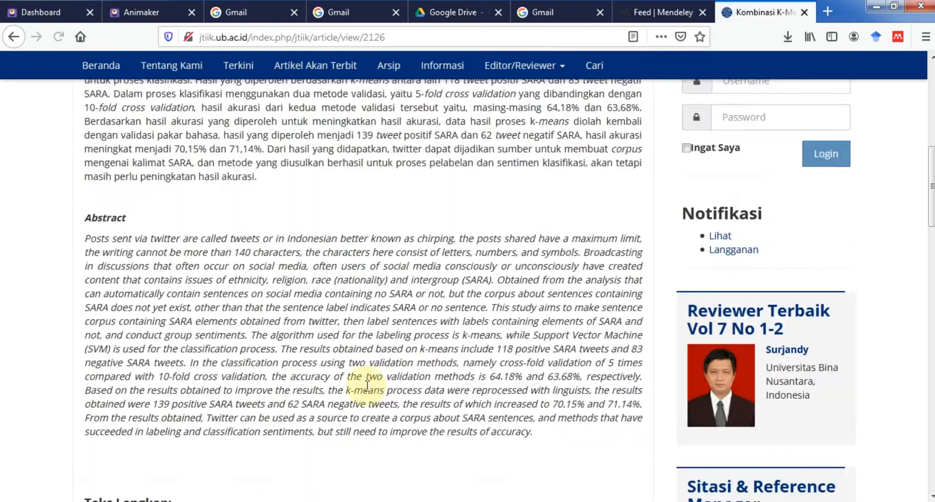
scroll(168, 346, down, 12)
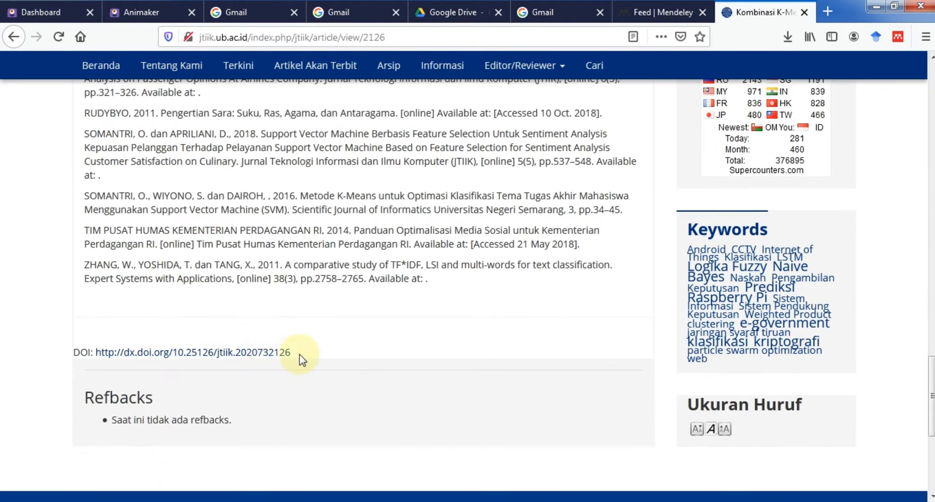
drag(300, 357, 101, 361)
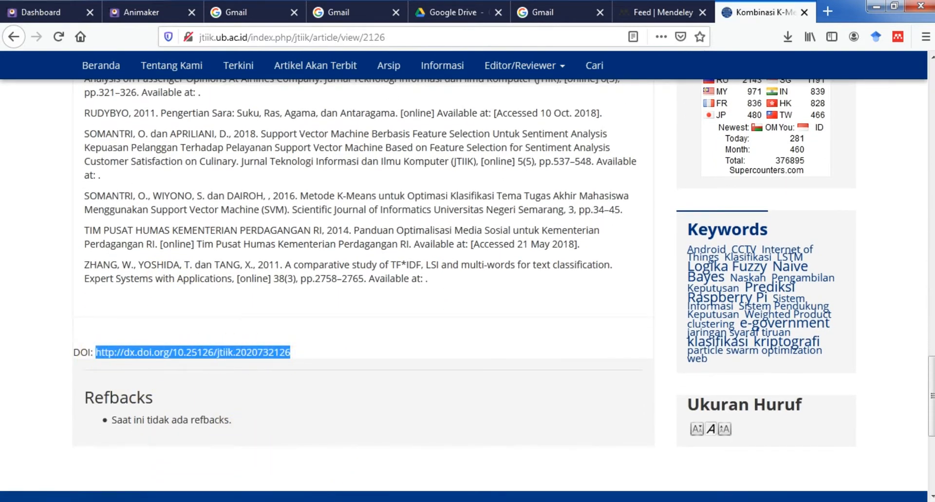
key(alt+Tab)
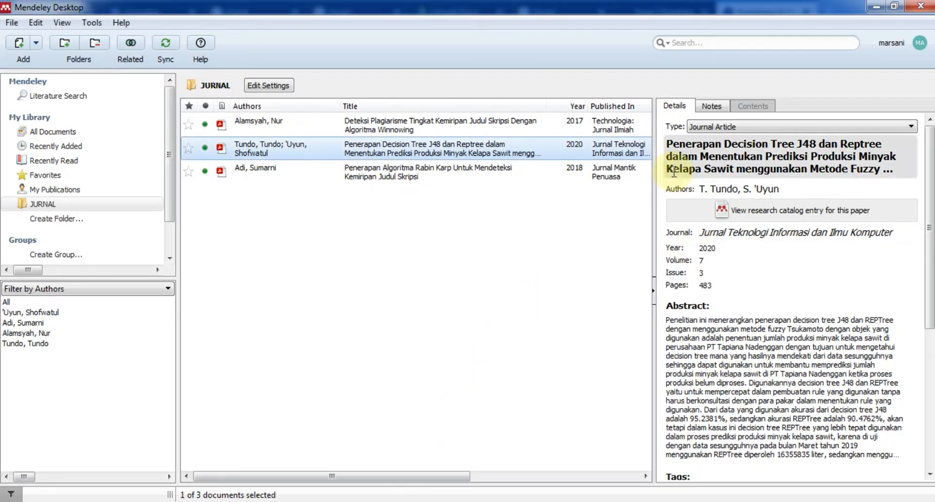
Create a new JURNAL entry from the pasted DOI, look up its details, and save it.
click(35, 47)
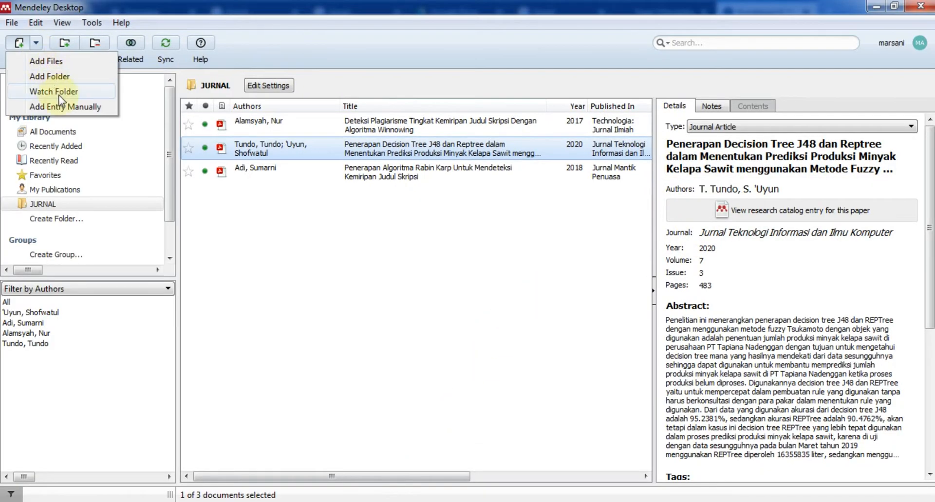
click(65, 106)
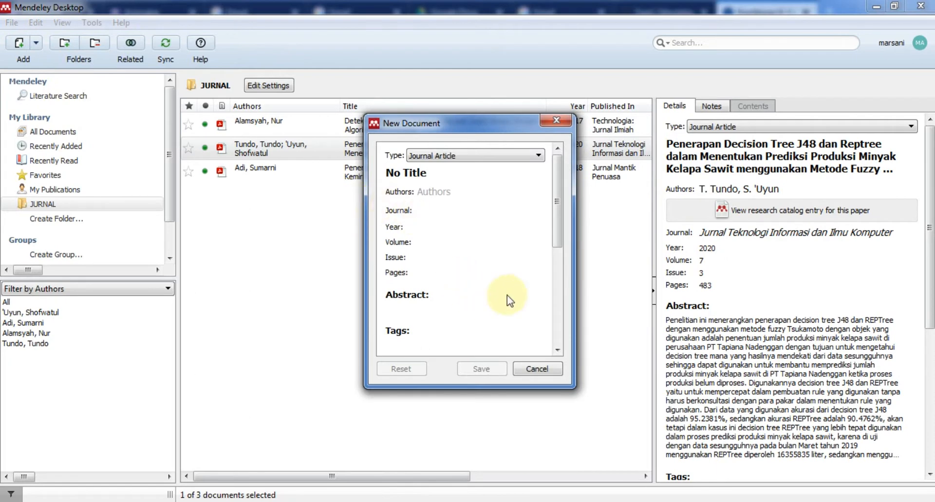
drag(555, 239, 556, 336)
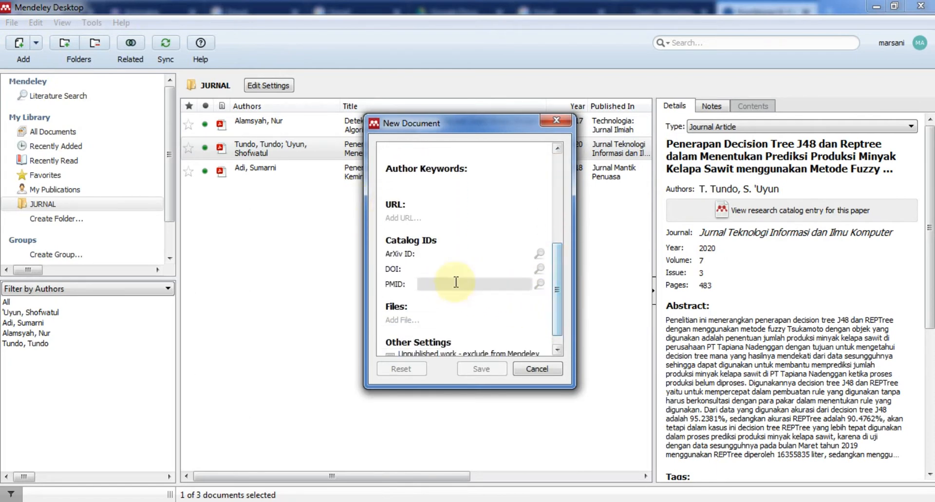
click(439, 273)
text(https://doi.org/10.25126/jtiik.2020732126)
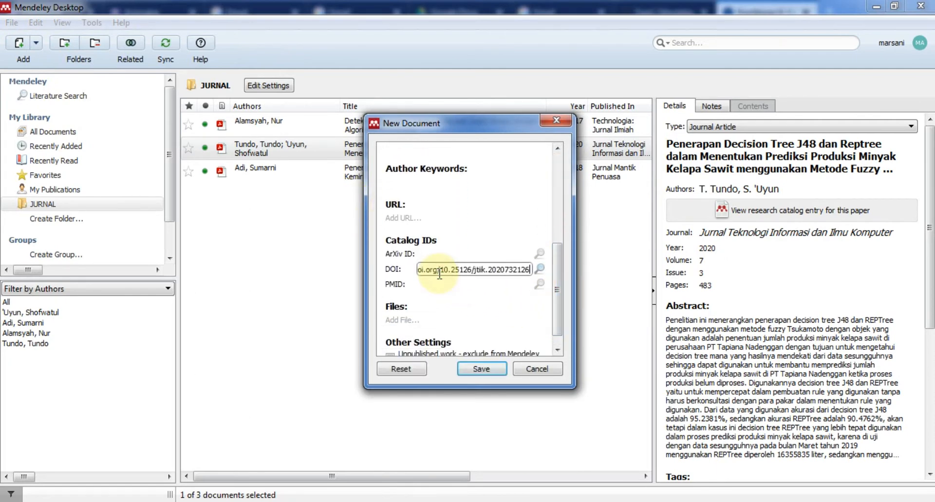
click(540, 271)
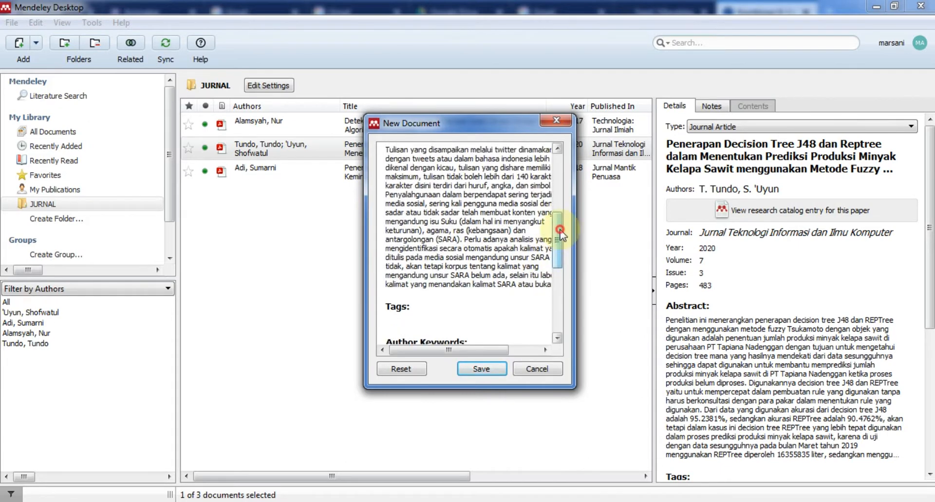
drag(560, 233, 564, 178)
click(481, 368)
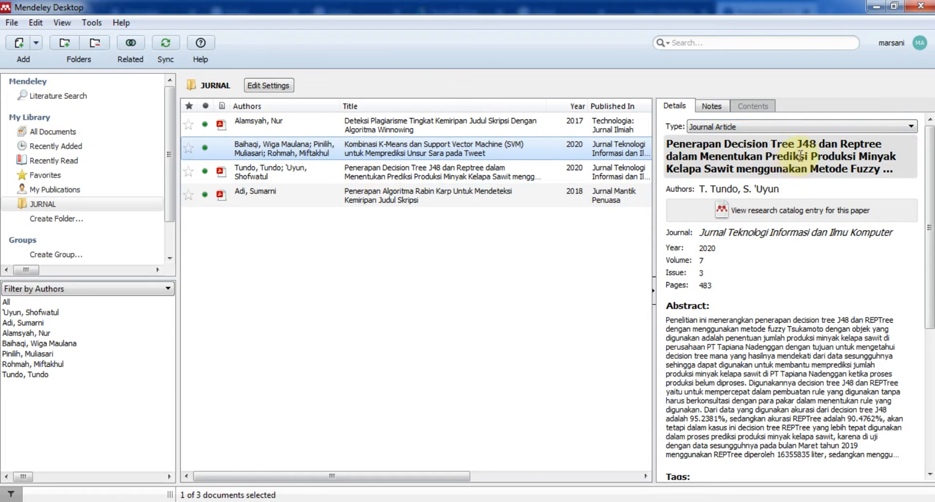
Check the Baihaqi entry's Details pane for its journal, pages 501 and DOI.
double_click(302, 169)
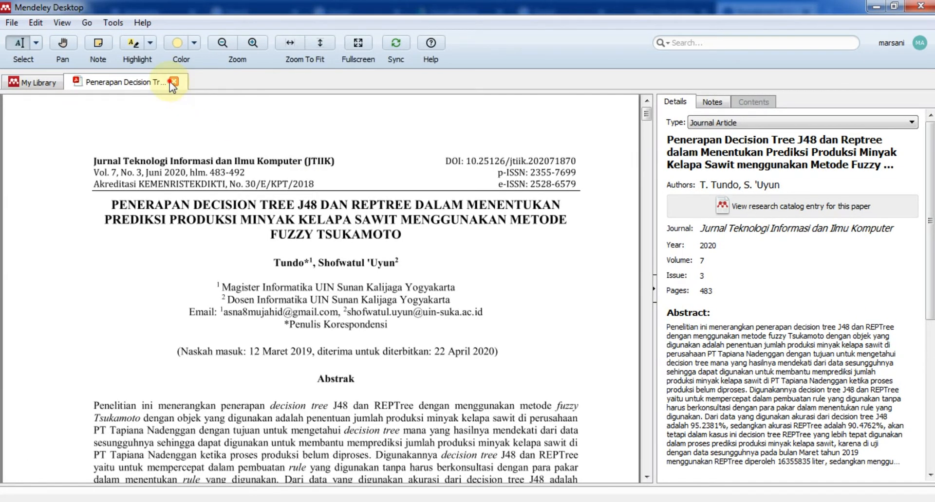
click(170, 83)
click(247, 146)
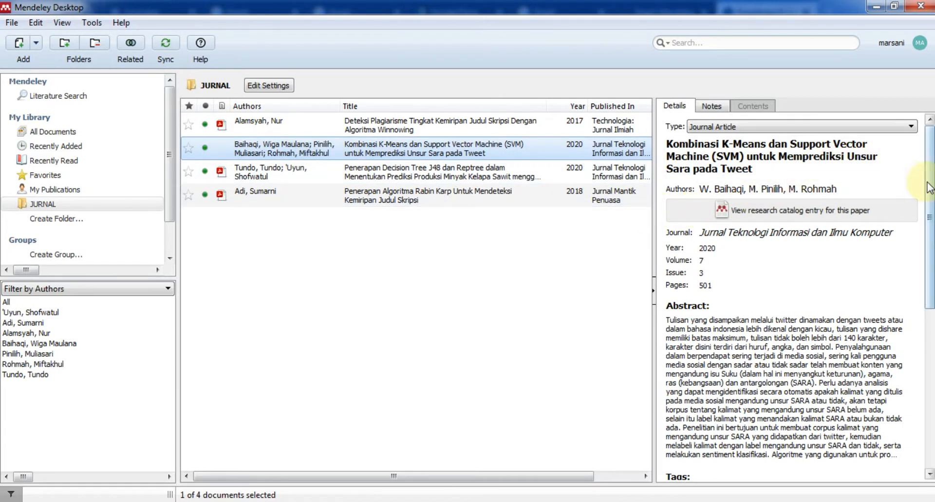
drag(929, 187, 927, 374)
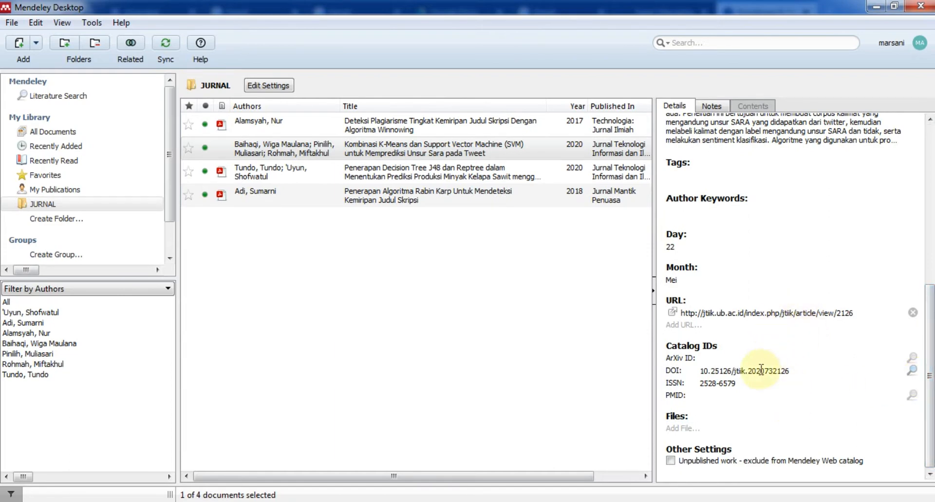
scroll(776, 336, up, 5)
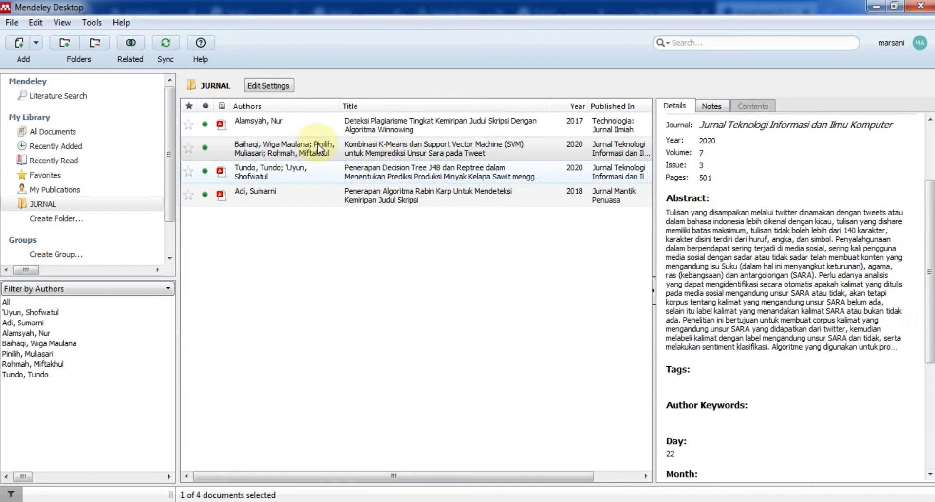
click(333, 149)
Start a new line beginning 'Penelitian tentang' above DAFTAR PUSTAKA in Word.
mouse_move(292, 494)
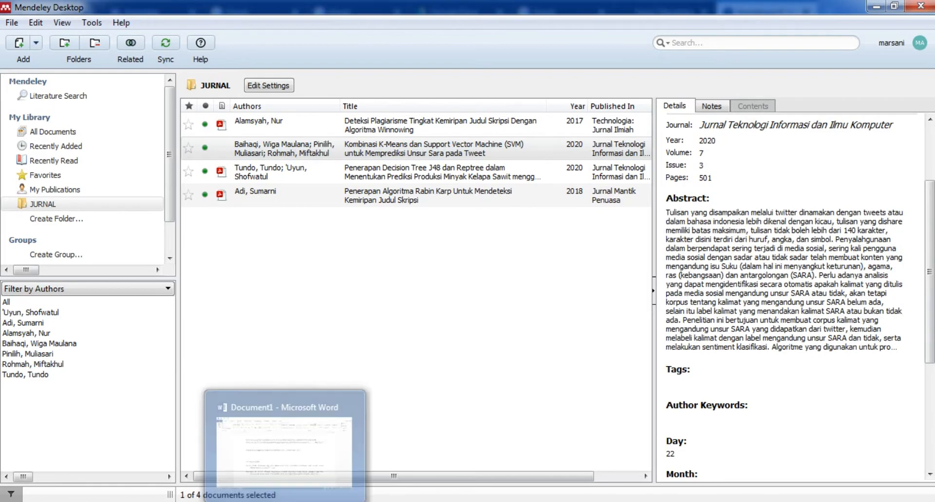
click(306, 450)
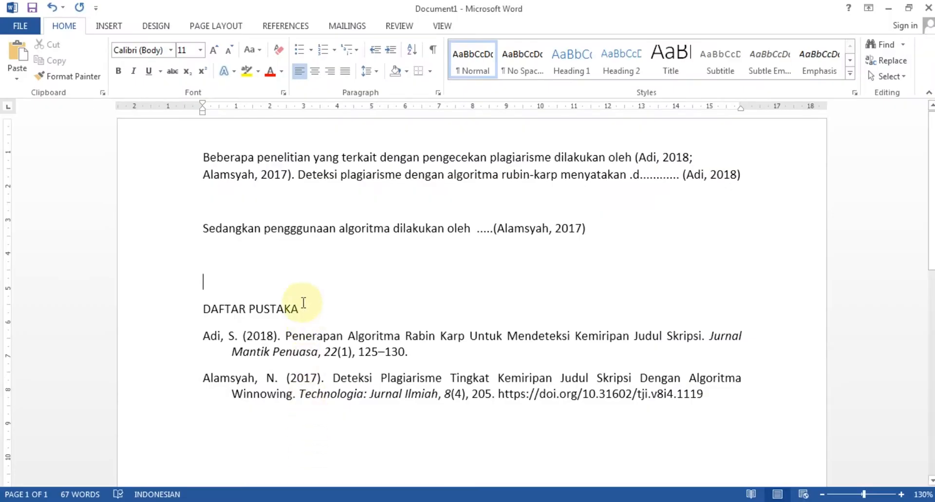
click(299, 264)
text(pe)
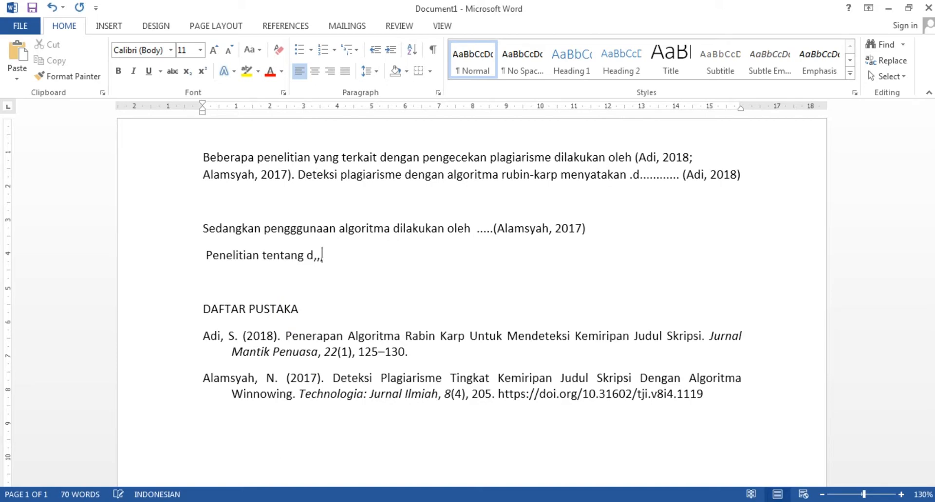
text(,,,,)
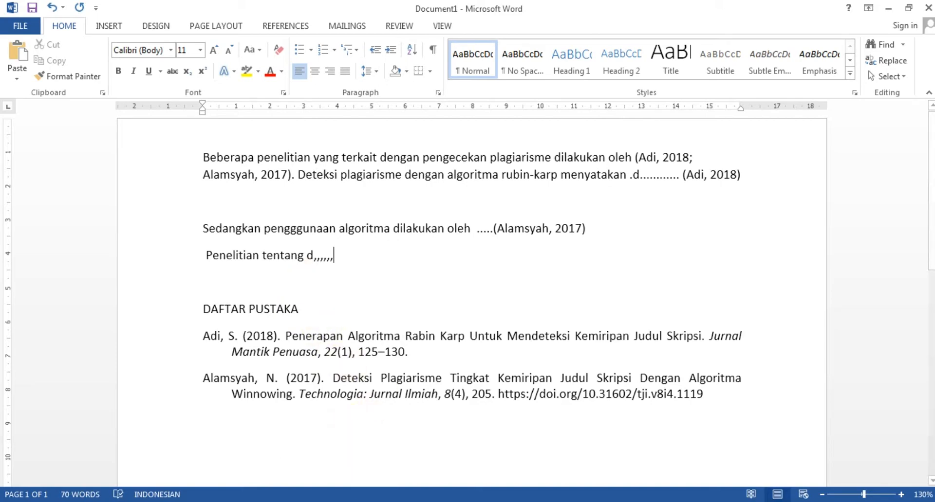
Open Mendeley's Insert Citation search from the Word References ribbon.
click(383, 501)
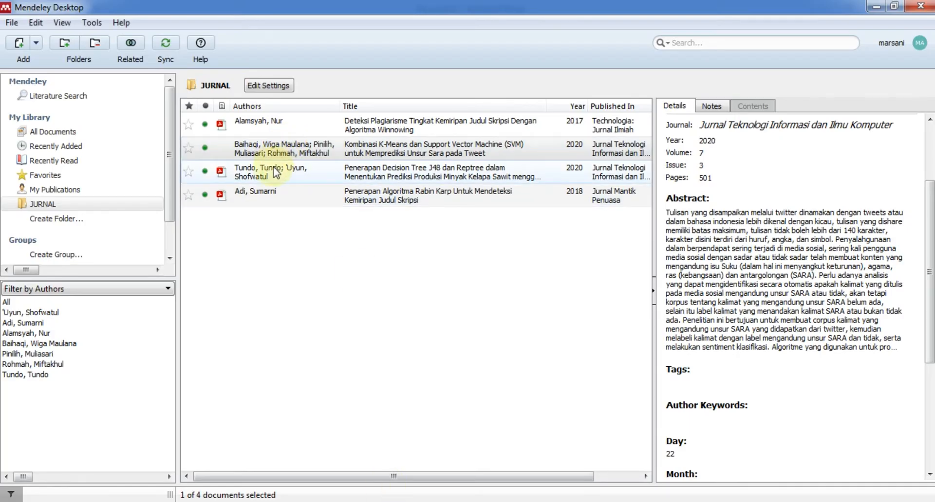
click(341, 501)
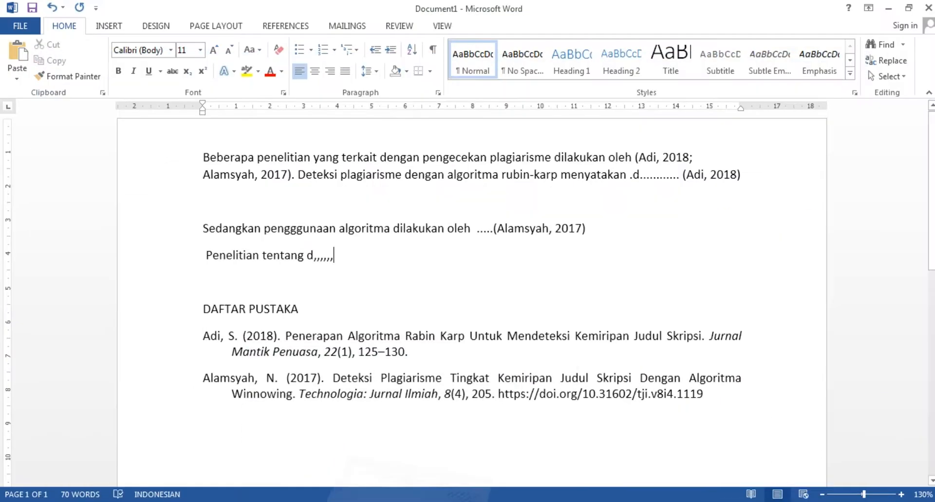
click(285, 25)
click(251, 60)
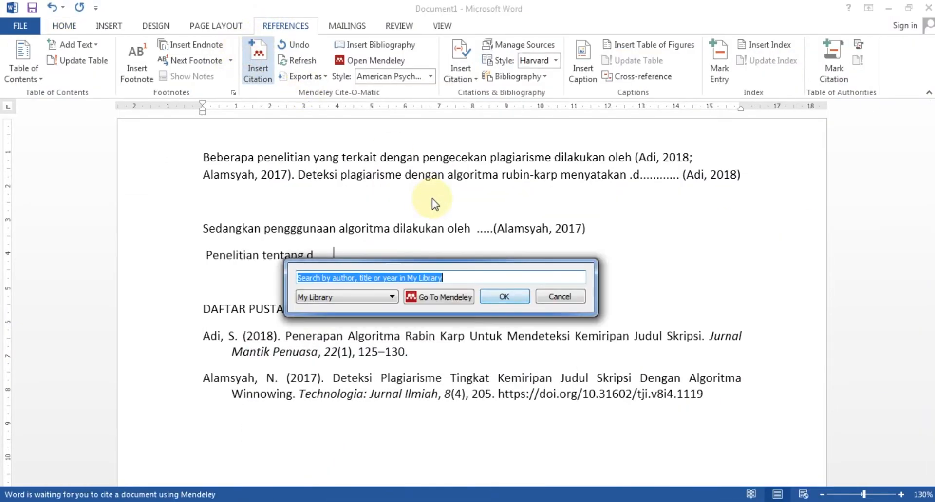
Cite Tundo & 'Uyun 2020 by searching 'tun', then type ' dan ' after it.
text(tun)
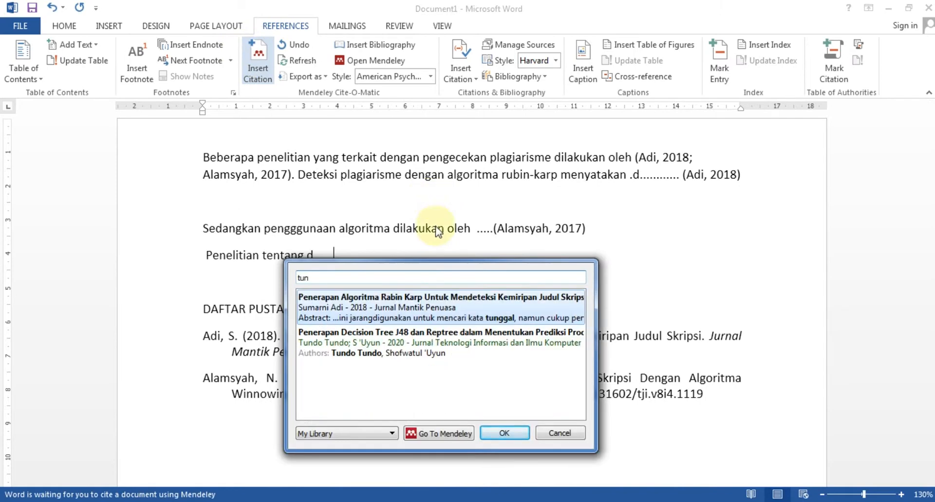
click(427, 333)
click(507, 296)
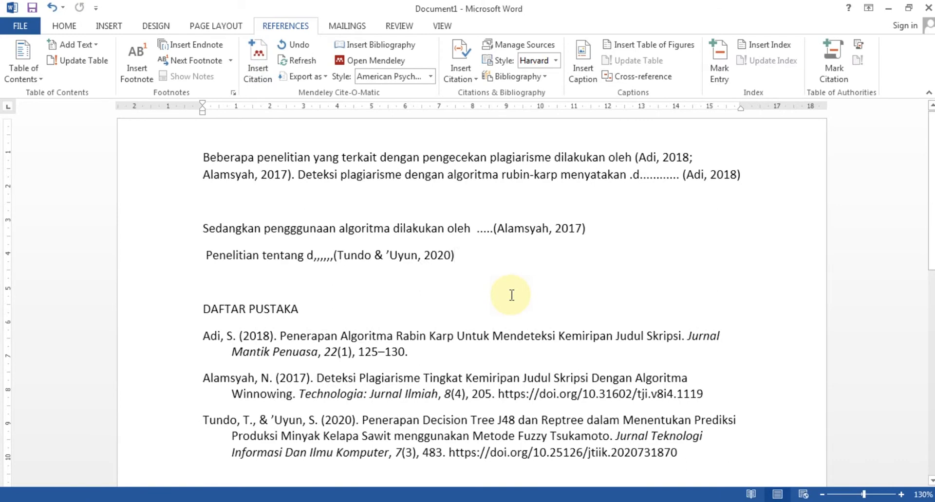
text(dan)
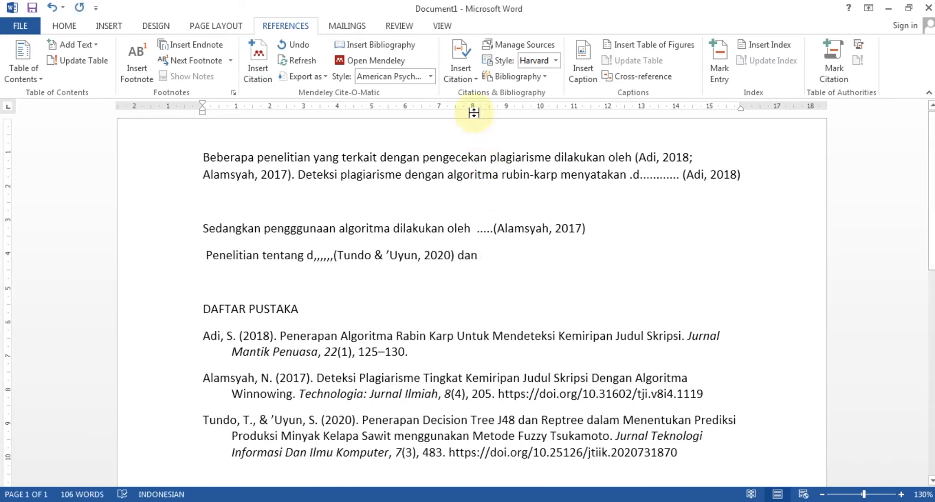
Cite Baihaqi et al. 2020 by searching 'baih' and check it joined DAFTAR PUSTAKA.
click(258, 61)
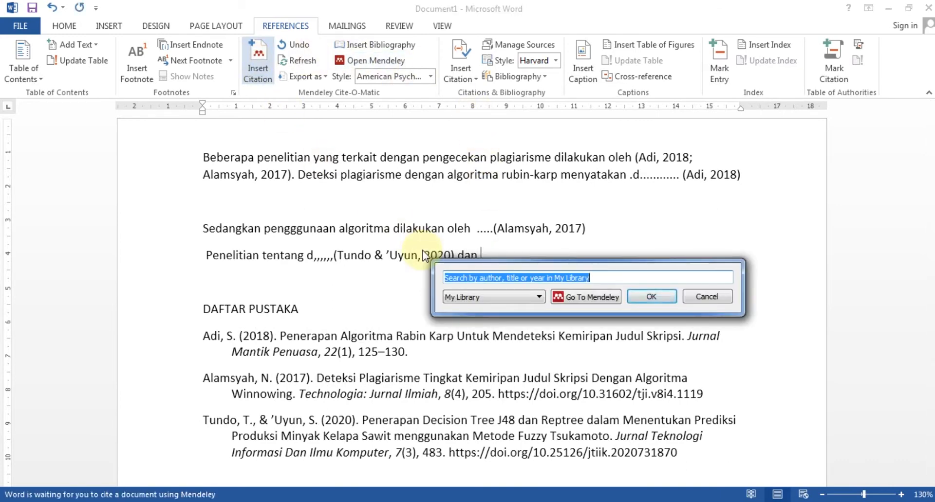
text(baih)
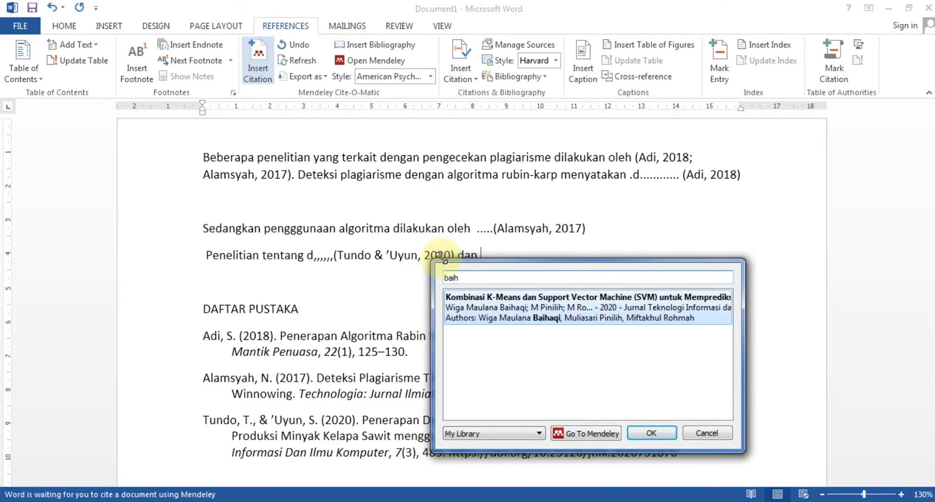
click(498, 308)
click(650, 297)
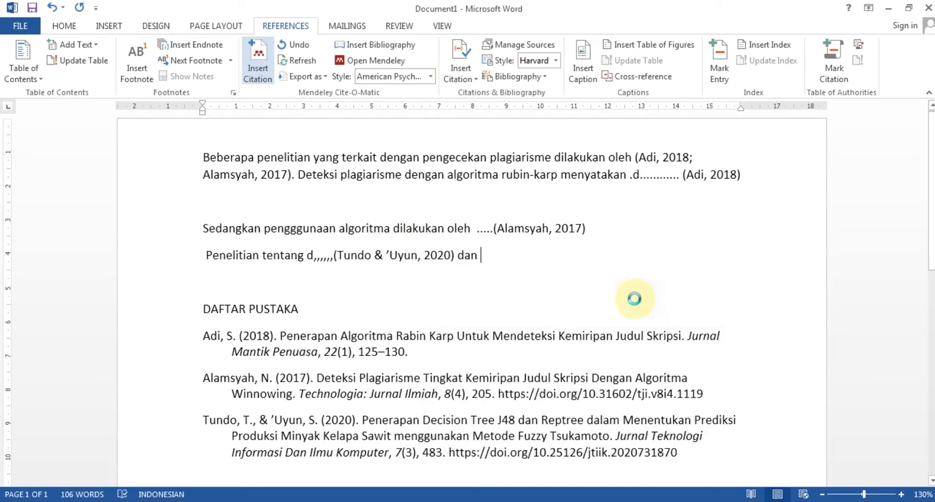
scroll(556, 296, down, 3)
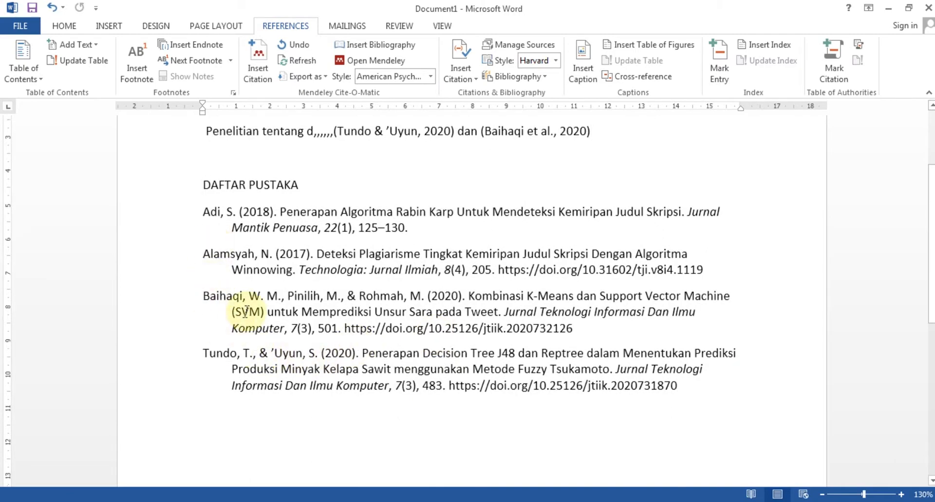
scroll(246, 312, up, 3)
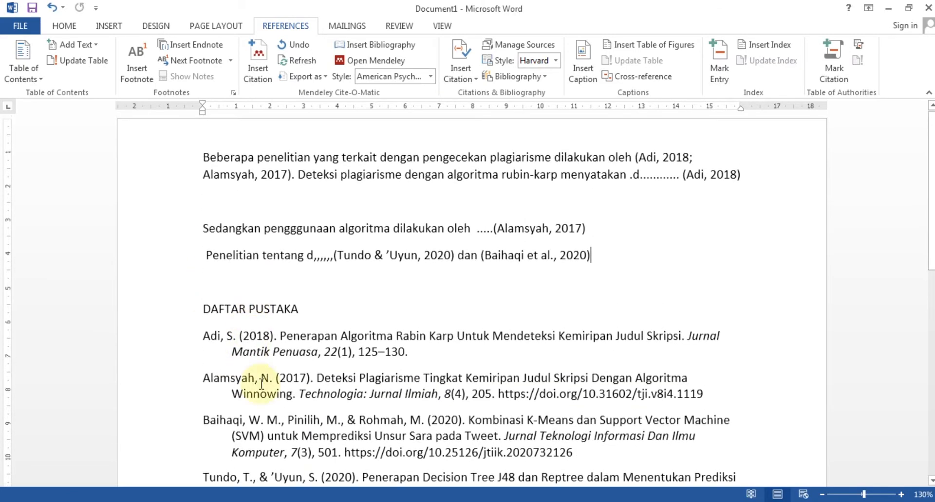
click(119, 501)
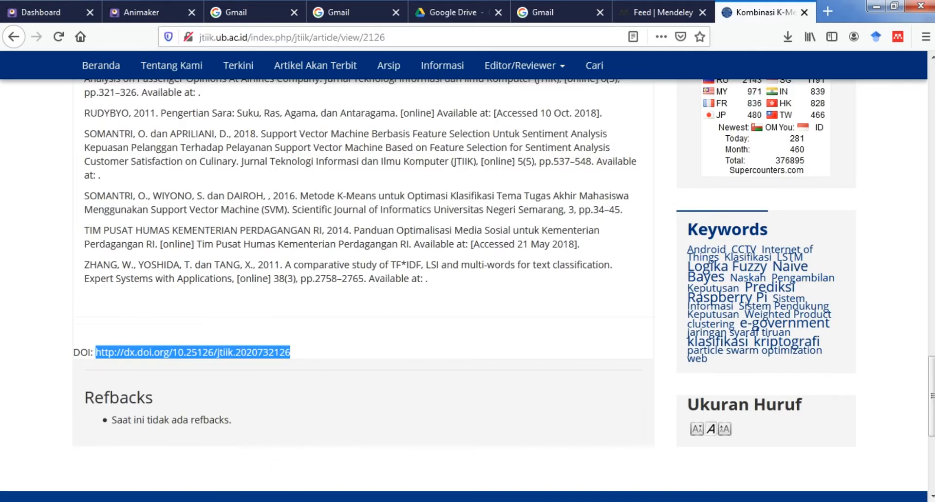
Select the Baihaqi K-Means SVM entry in the JURNAL folder and scroll through its details.
click(385, 495)
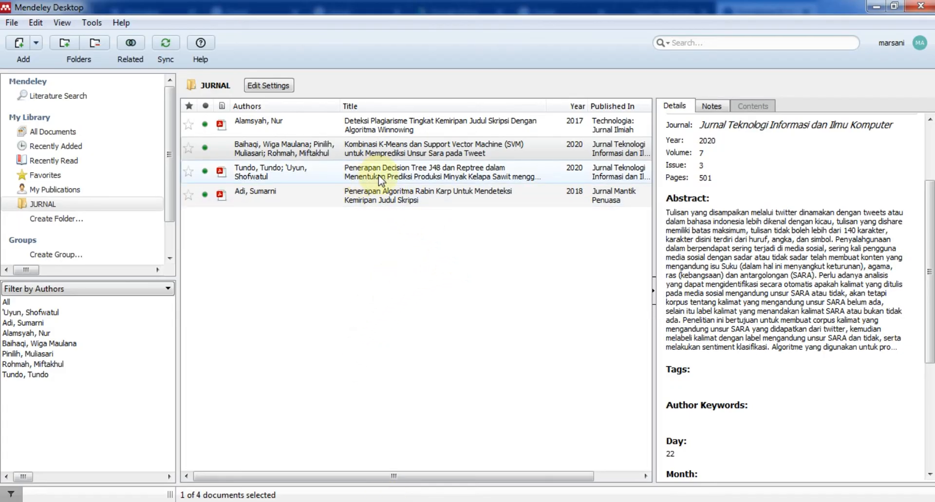
click(379, 154)
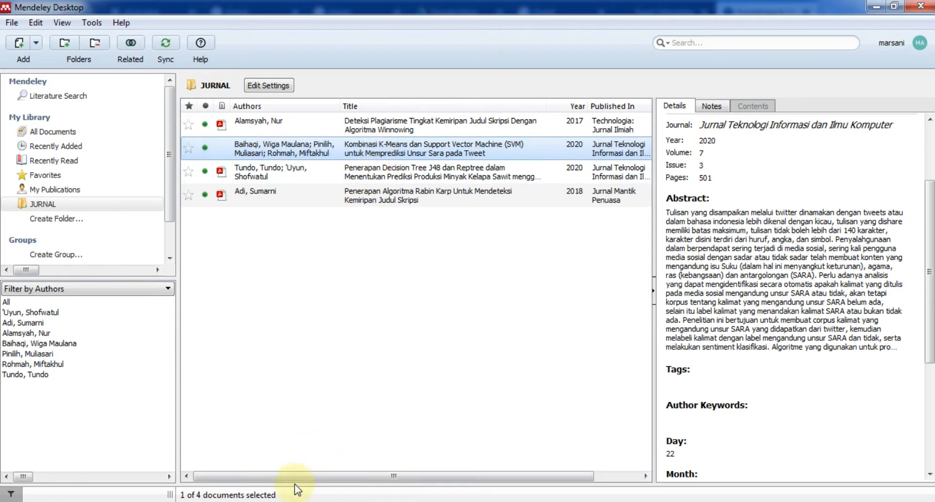
click(258, 501)
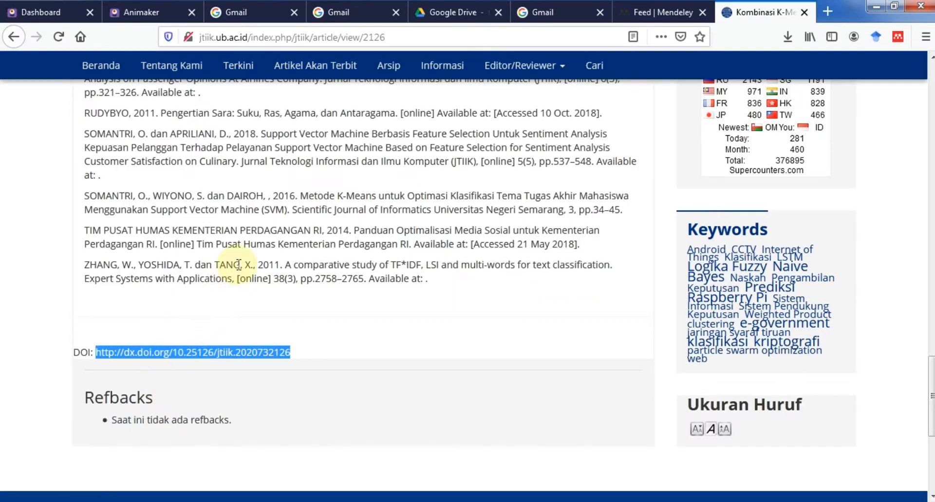
click(317, 501)
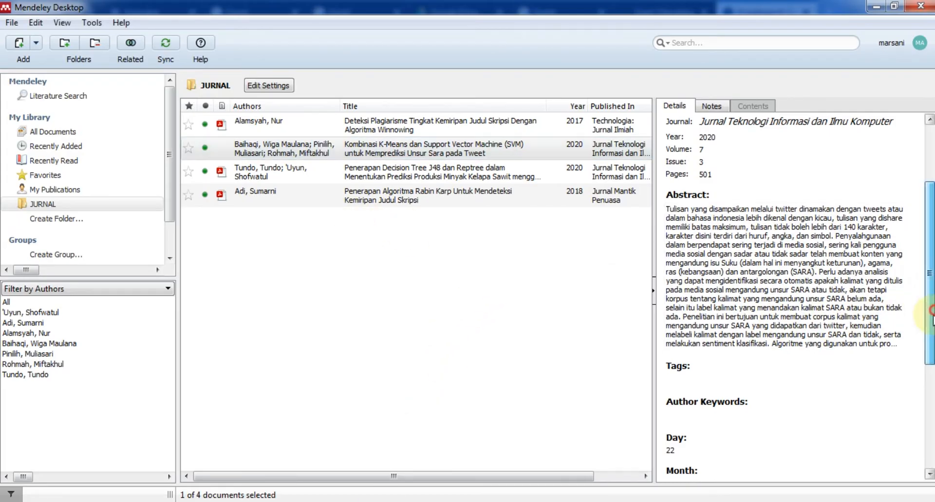
drag(929, 313, 929, 414)
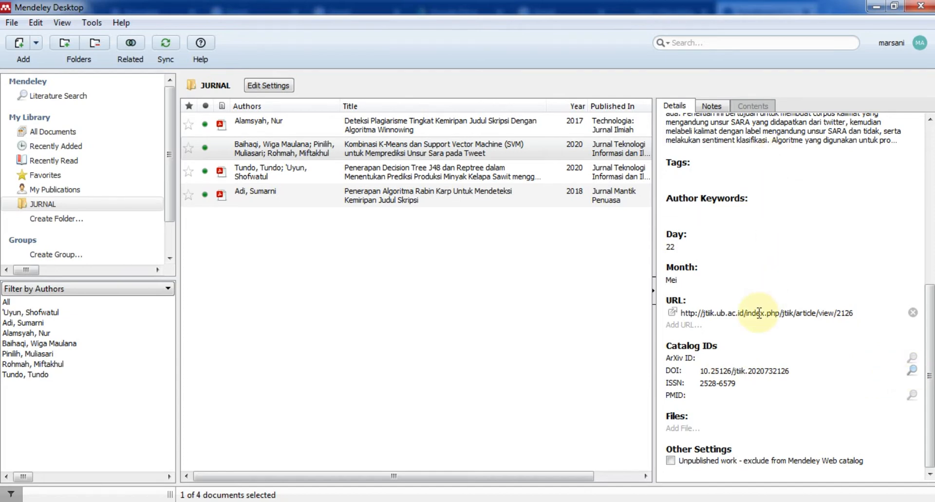
Compare the Baihaqi and Tundo entries' details, then return to the JTIIK page in Firefox.
click(324, 146)
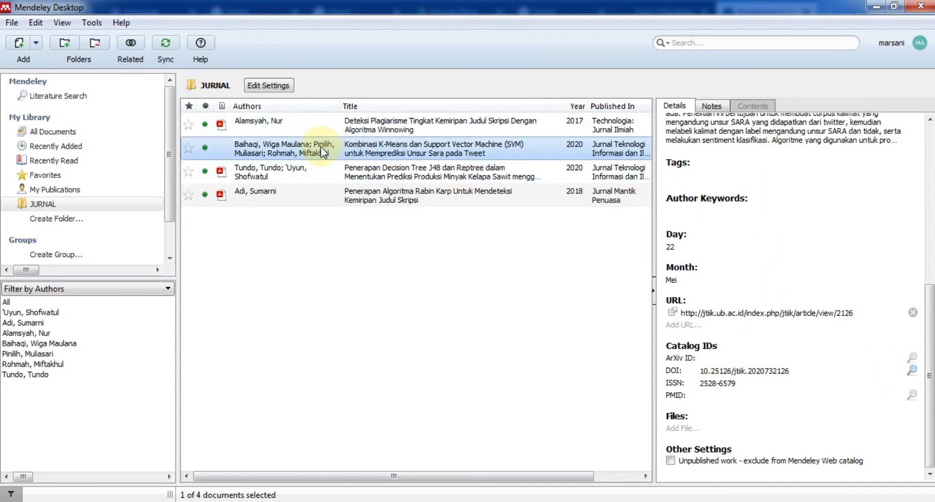
click(267, 149)
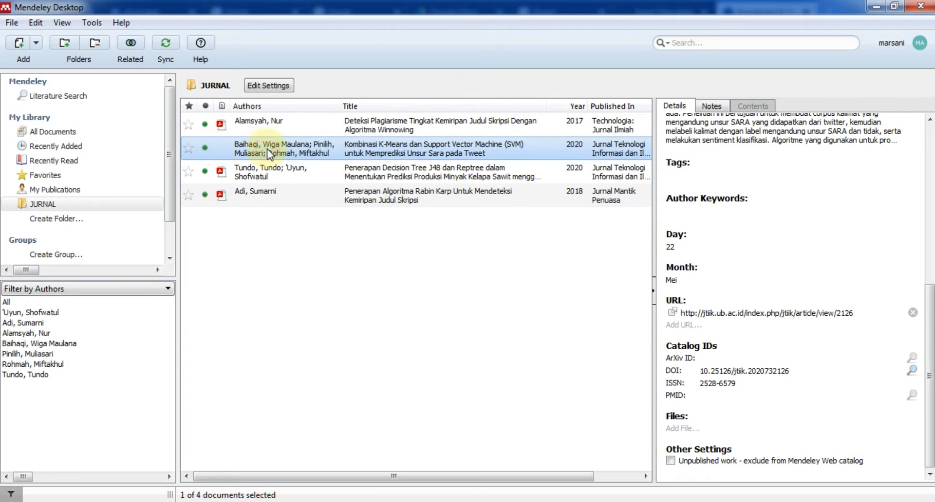
click(338, 167)
click(344, 156)
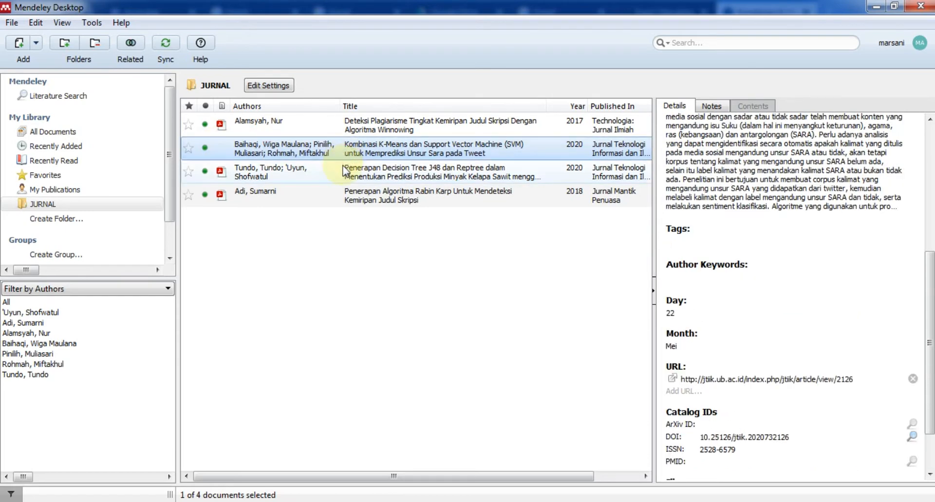
click(344, 171)
click(351, 151)
scroll(786, 200, up, 3)
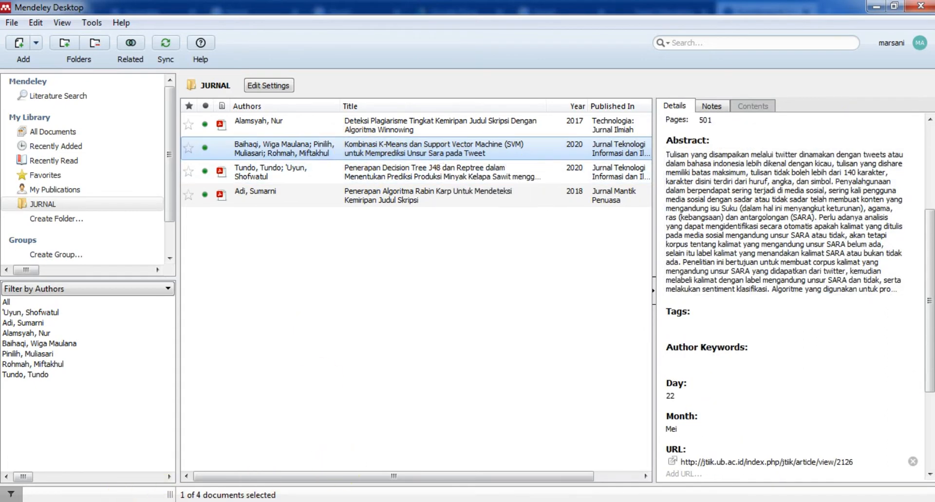
click(127, 501)
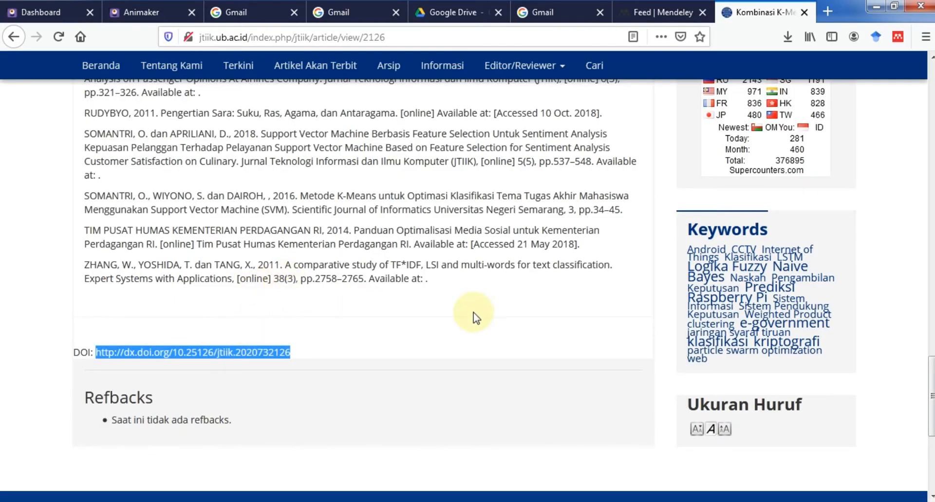
From the JTIIK home page, open the latest issue's 'Pemanfaatan Data PDDIKTI' article.
scroll(476, 317, up, 20)
scroll(568, 236, up, 10)
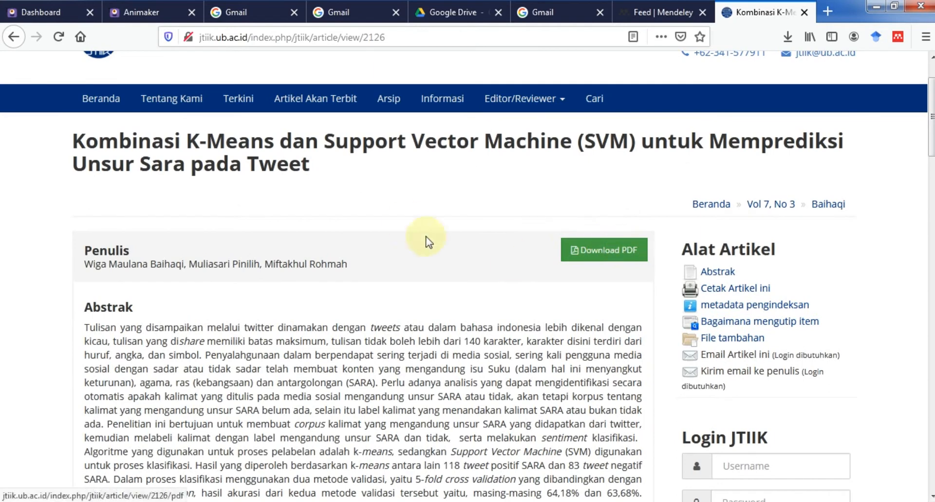
click(95, 100)
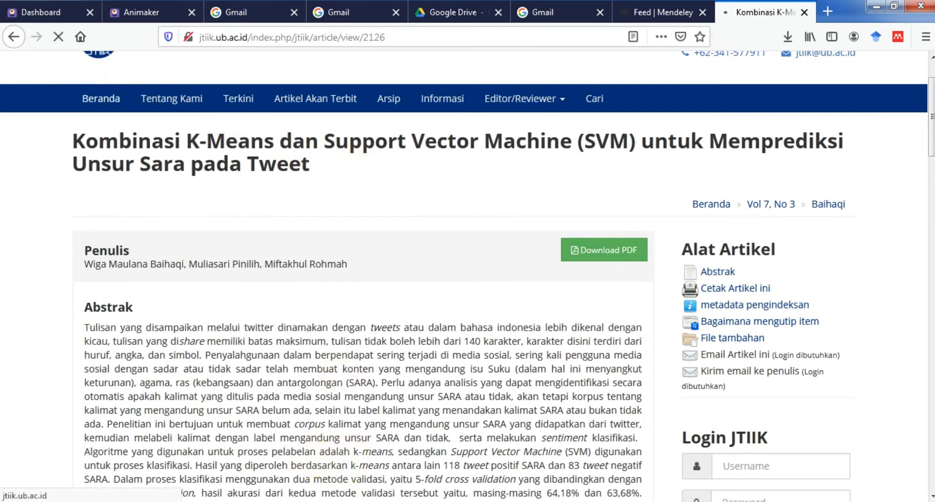
mouse_move(370, 501)
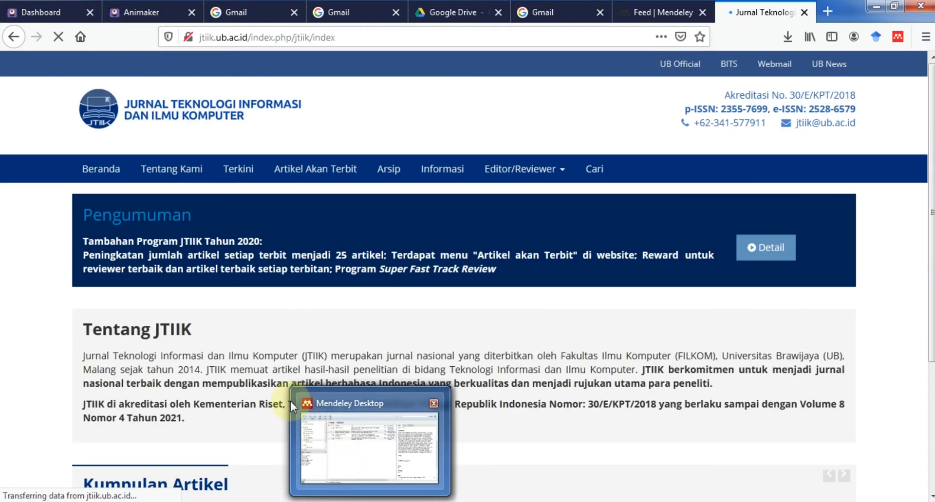
mouse_move(90, 501)
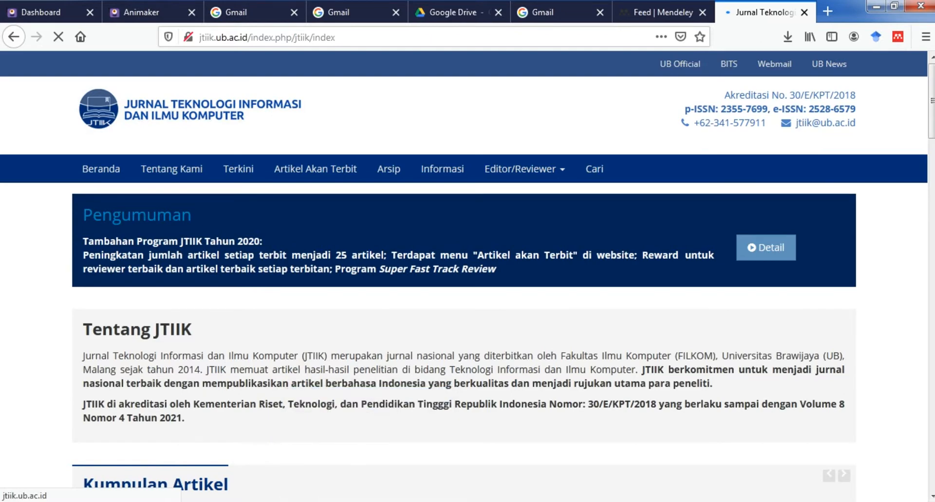
scroll(272, 382, down, 15)
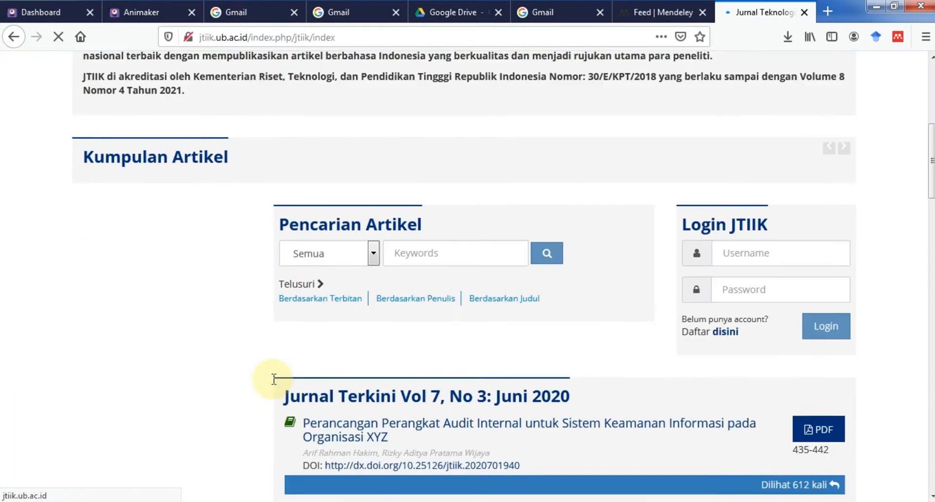
scroll(412, 384, down, 15)
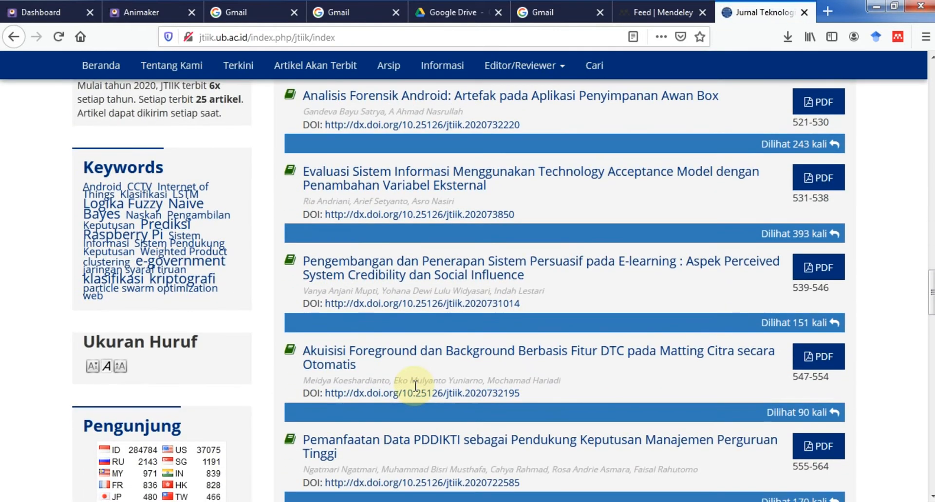
click(429, 441)
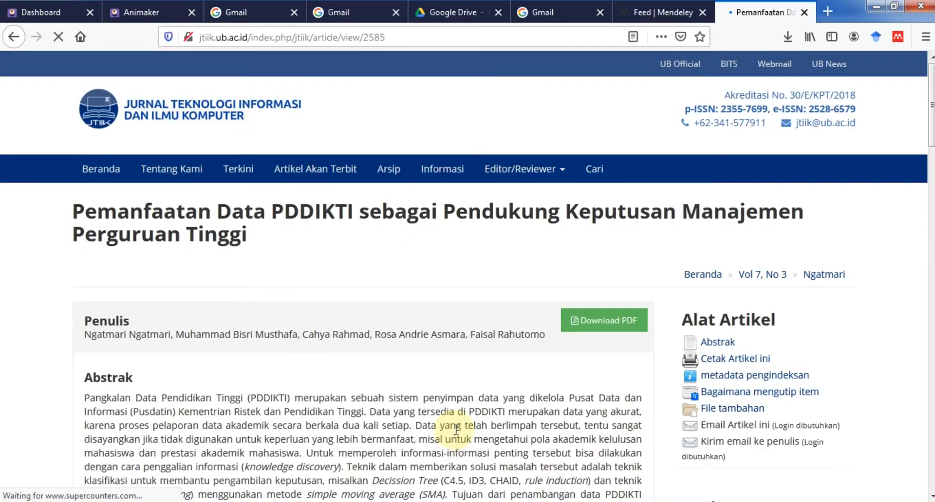
scroll(456, 429, down, 10)
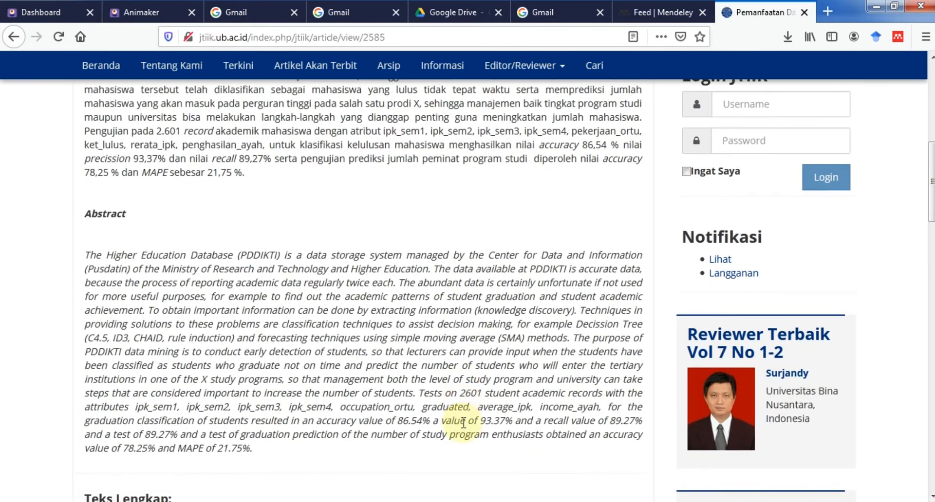
scroll(463, 424, down, 5)
scroll(464, 423, up, 15)
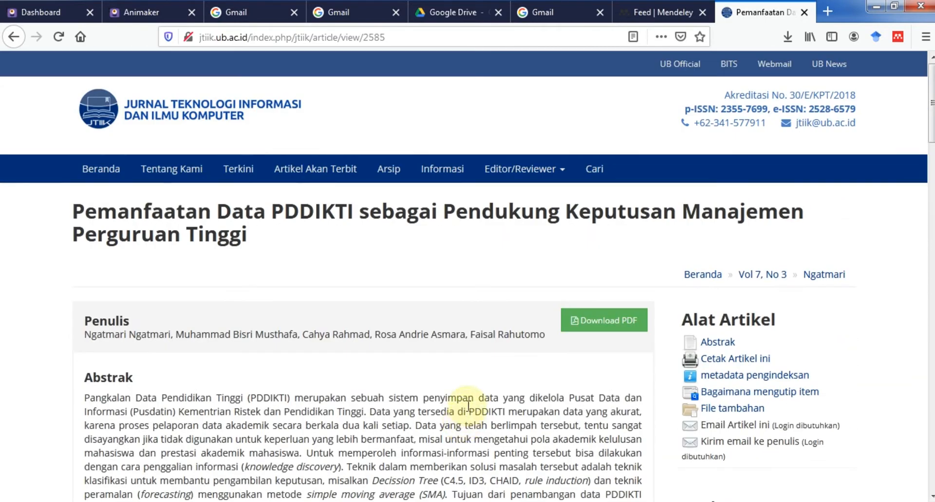
Sign in to Mendeley Web Importer with the account e-mail and password on the PDDIKTI page.
click(899, 38)
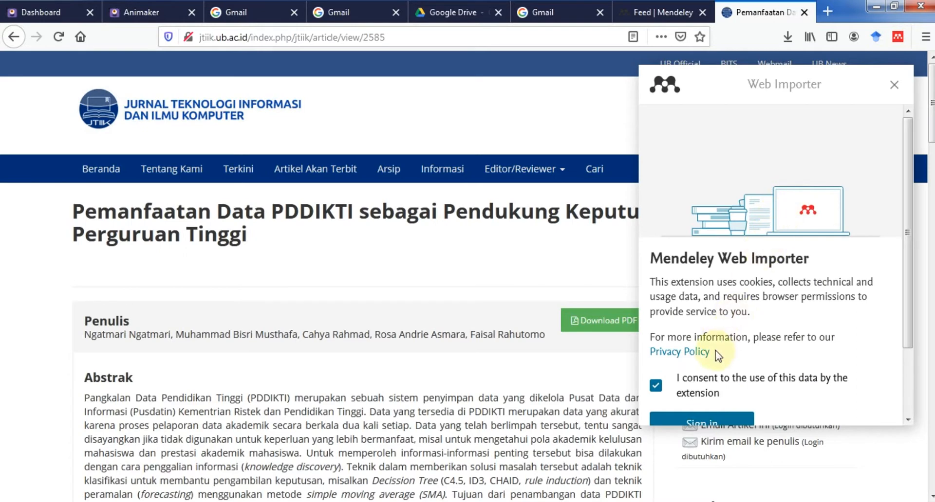
scroll(711, 355, down, 1)
click(711, 350)
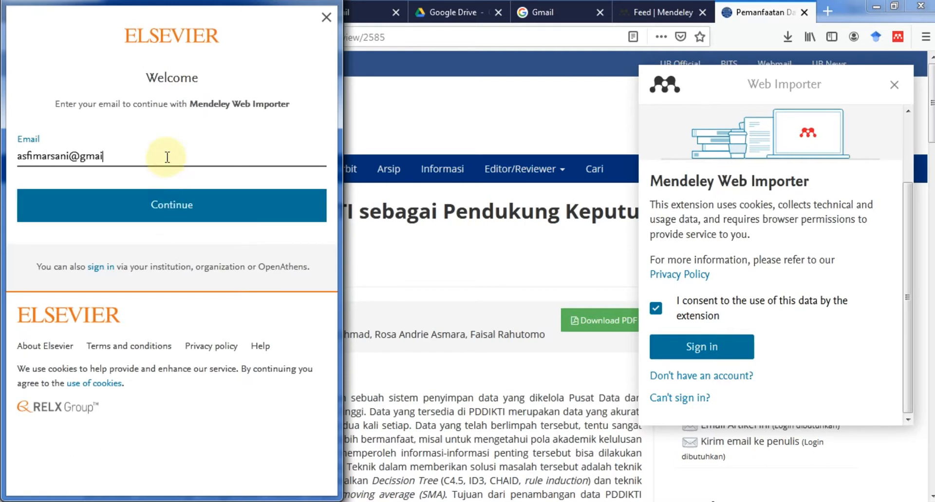
click(163, 204)
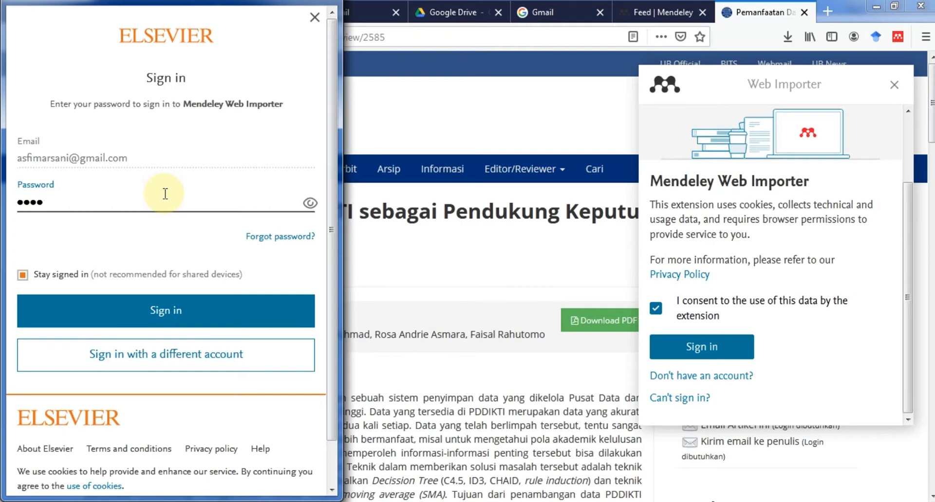
key(BackSpace)
key(BackSpace)
key(BackSpace)
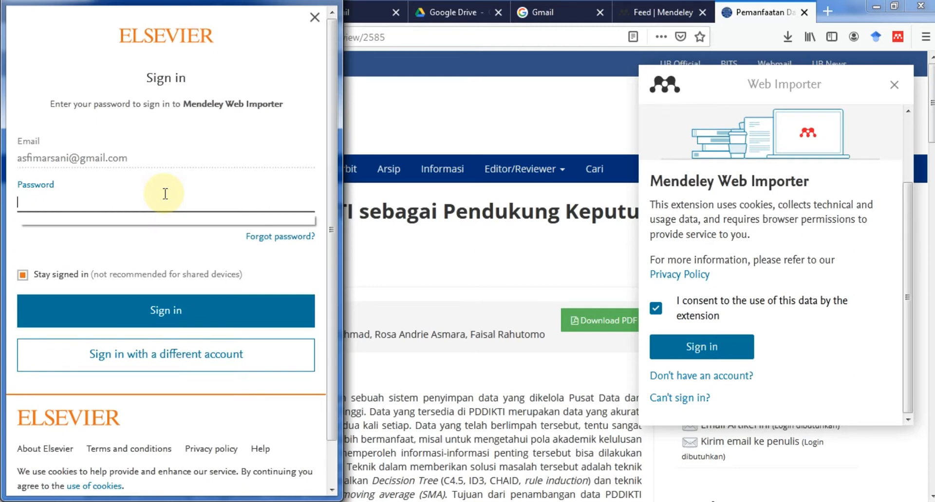
text(••)
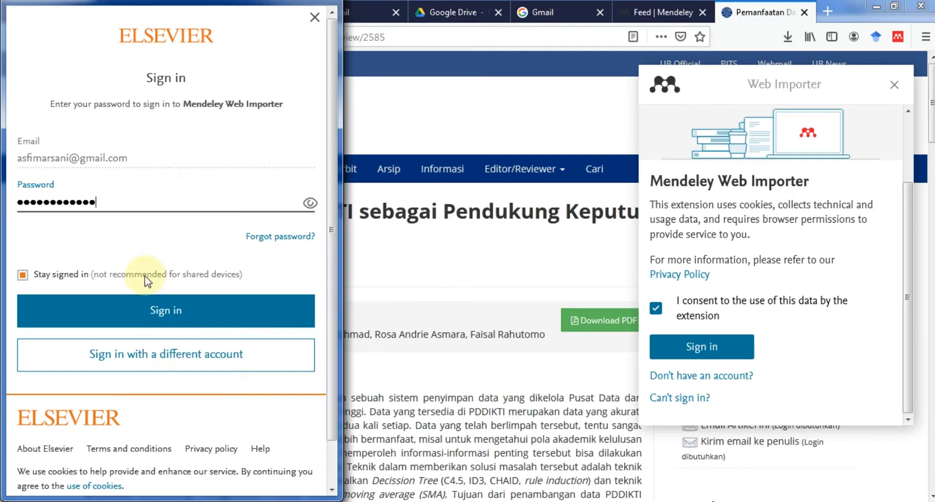
click(145, 309)
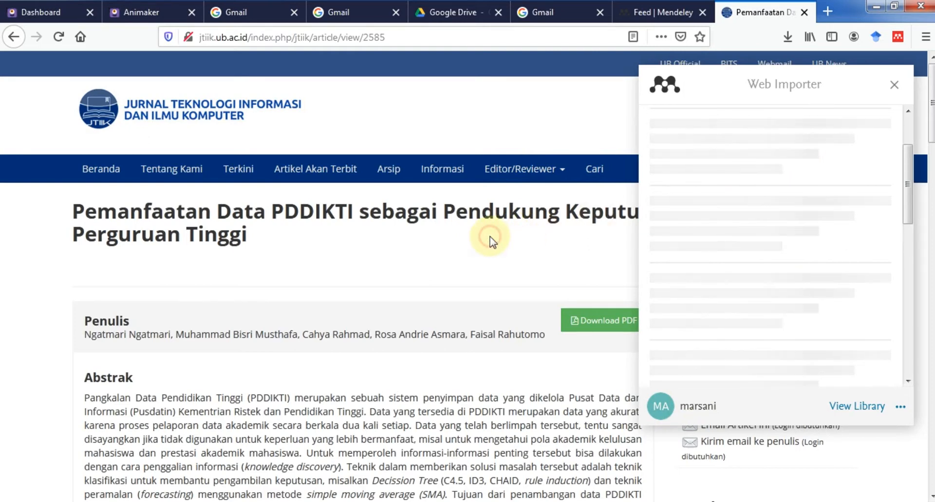
Close and reopen the Mendeley Web Importer so it loads the page's references.
click(895, 85)
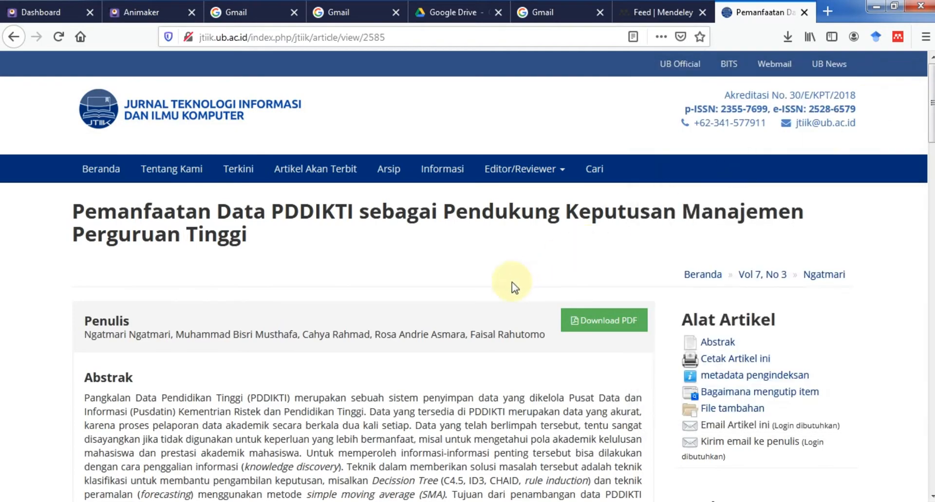
scroll(649, 271, down, 5)
scroll(591, 246, up, 5)
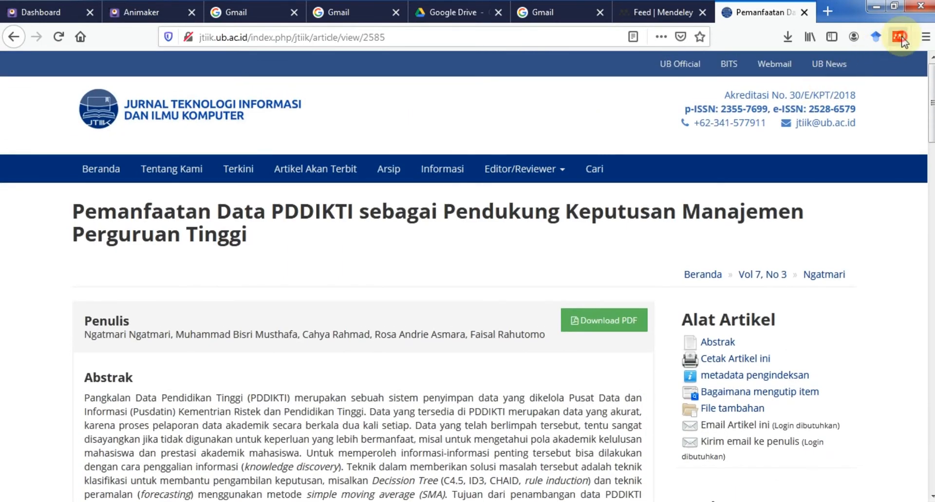
click(899, 37)
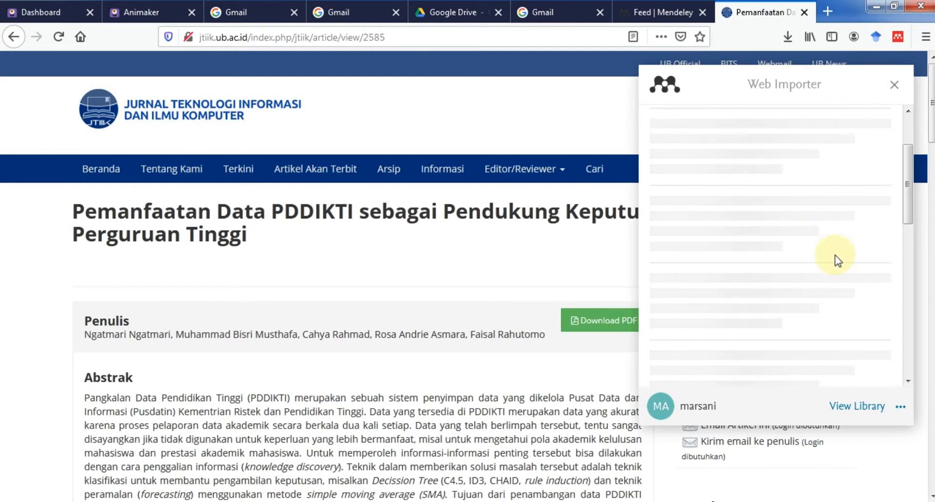
drag(908, 259, 909, 126)
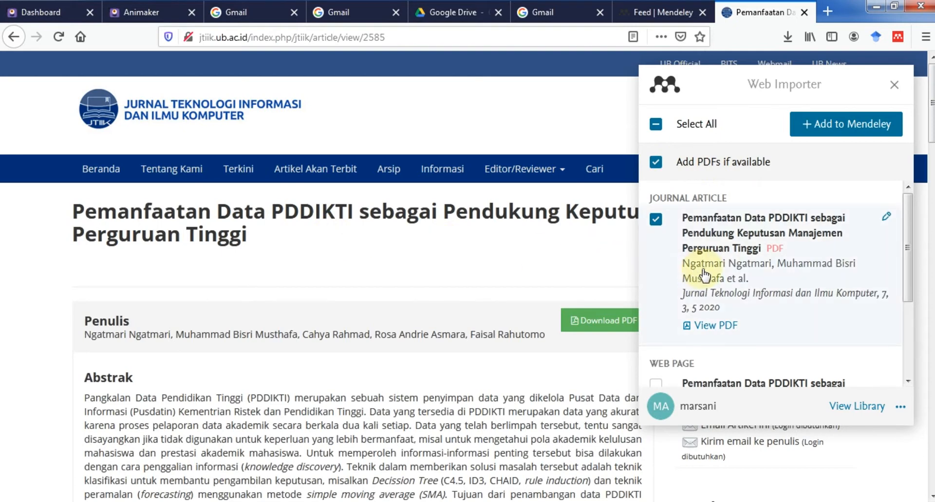
Add the checked PDDIKTI journal article with its PDF to Mendeley, then return to Mendeley Desktop.
scroll(714, 275, down, 3)
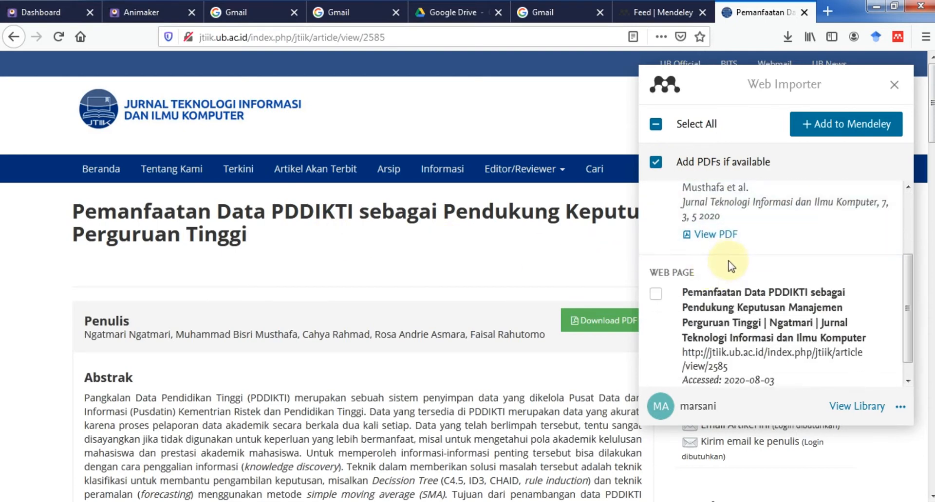
scroll(735, 246, up, 1)
scroll(735, 246, up, 2)
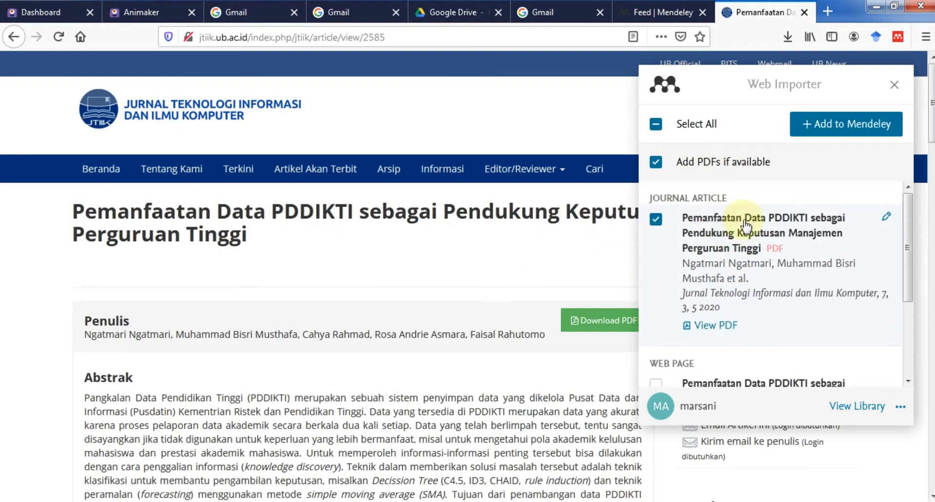
scroll(758, 229, down, 6)
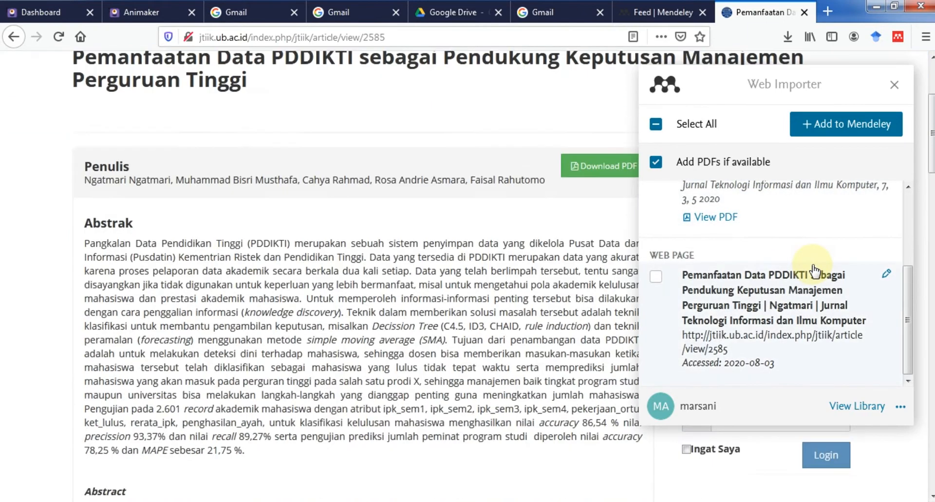
scroll(789, 270, up, 3)
scroll(779, 244, up, 4)
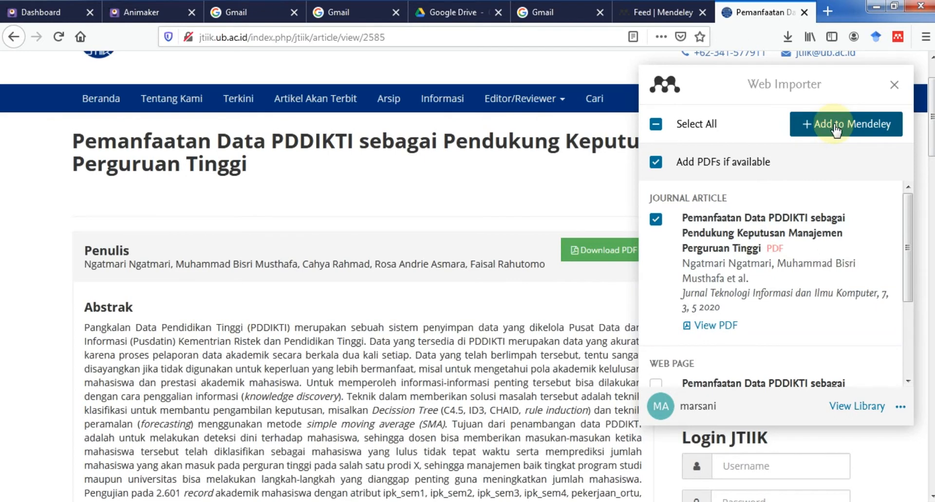
click(834, 125)
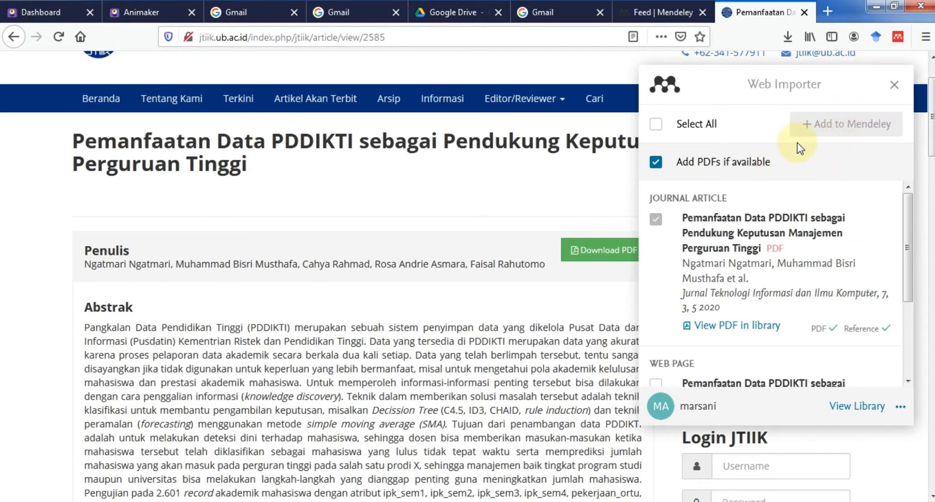
click(363, 501)
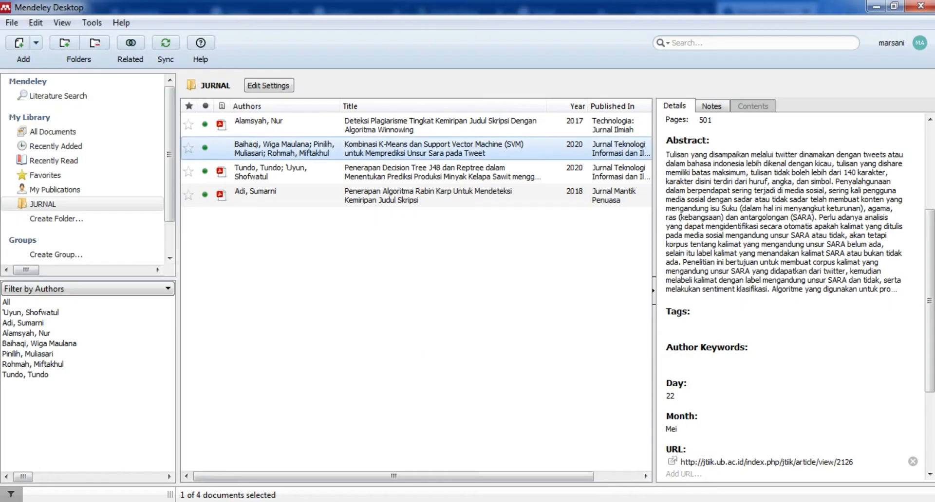
Sync Mendeley Desktop so the newly imported article joins the JURNAL folder.
click(166, 48)
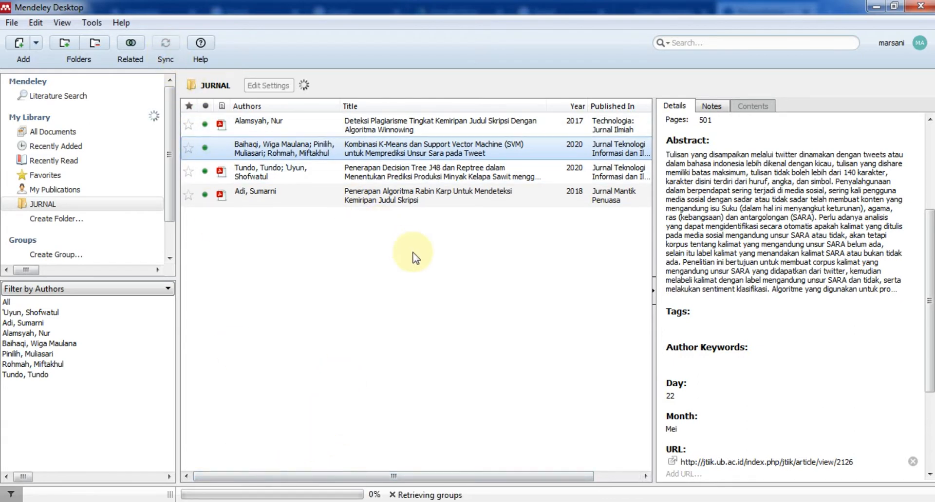
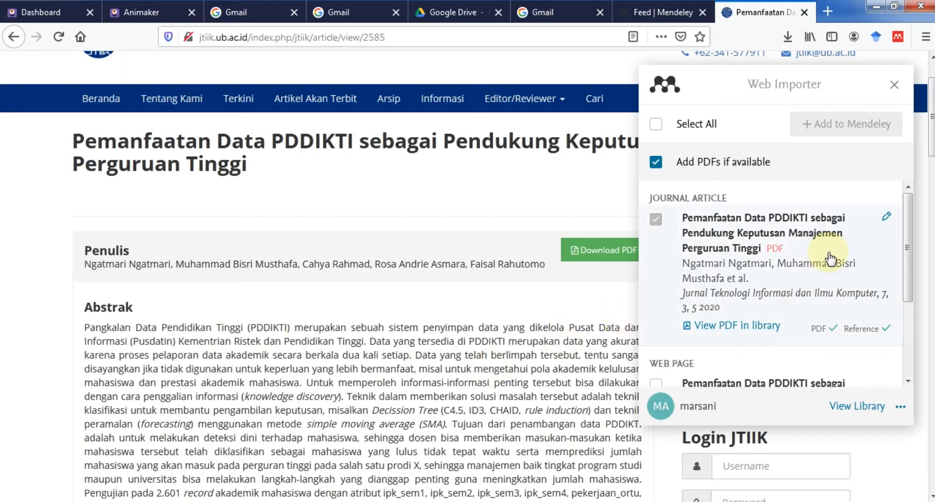
Let the JURNAL folder references finish uploading in Mendeley Desktop, then return to the Word document.
scroll(830, 259, down, 3)
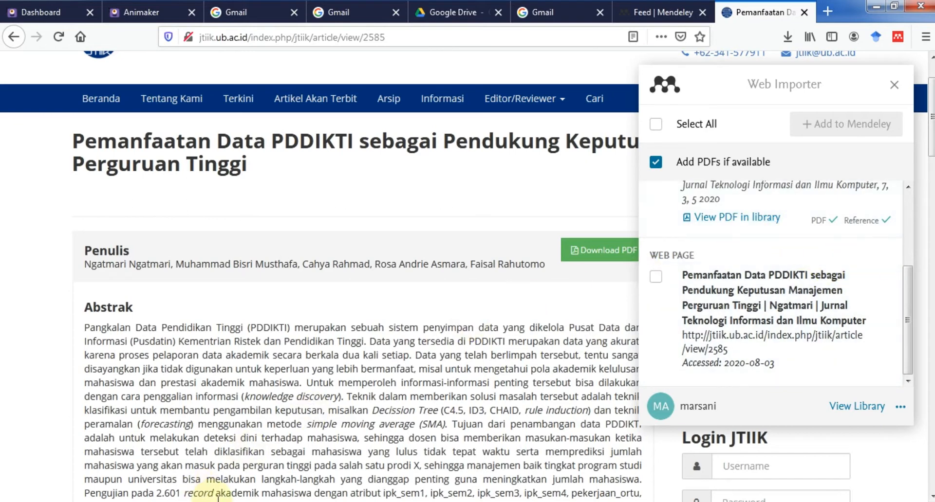
key(alt+Tab)
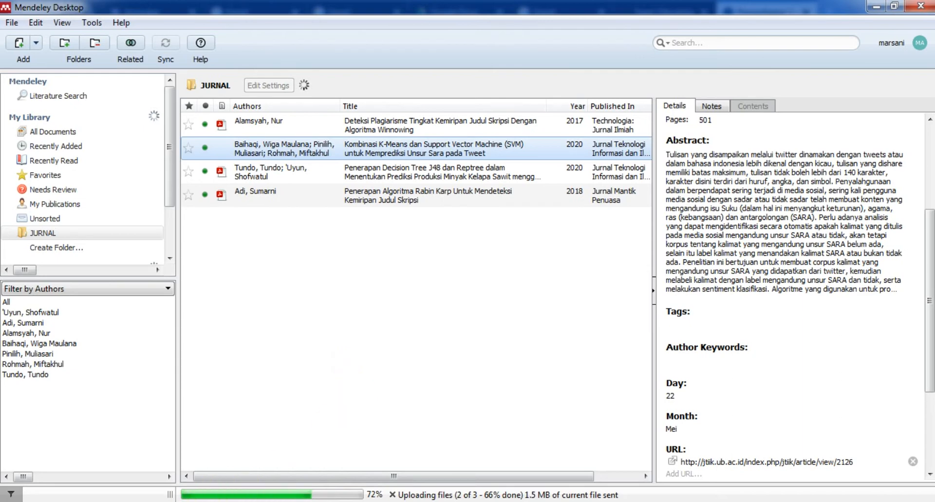
mouse_move(90, 501)
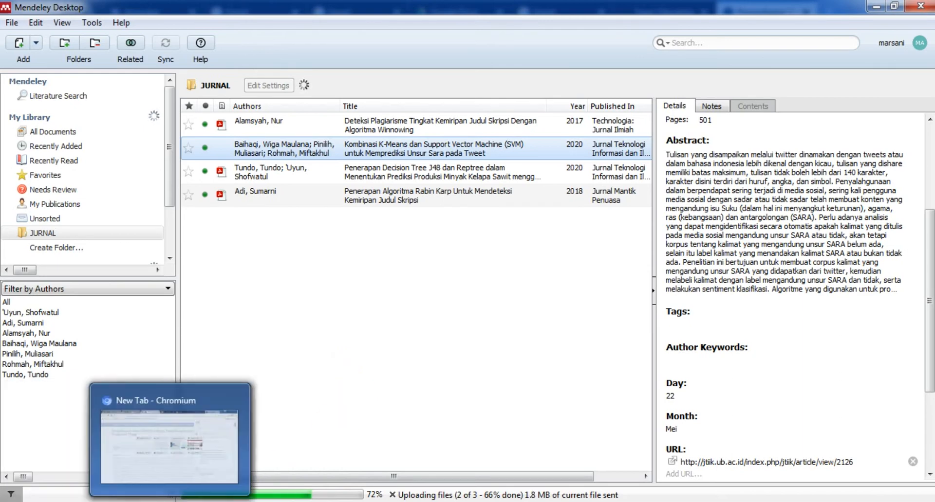
click(272, 501)
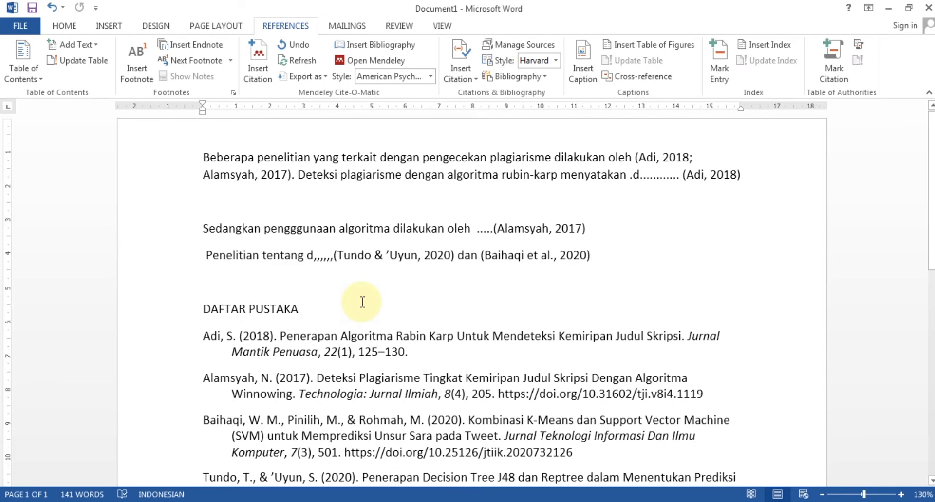
Justify the four DAFTAR PUSTAKA bibliography entries.
scroll(358, 307, down, 3)
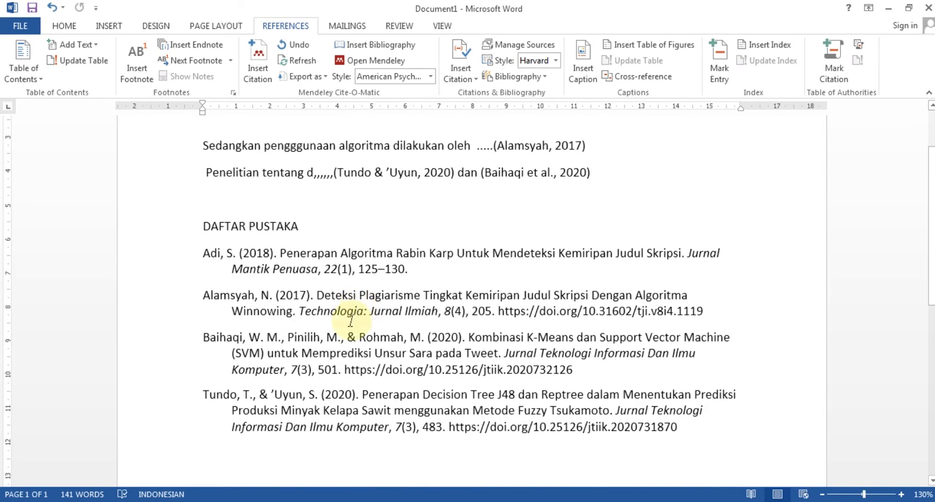
click(201, 249)
drag(308, 283, 695, 436)
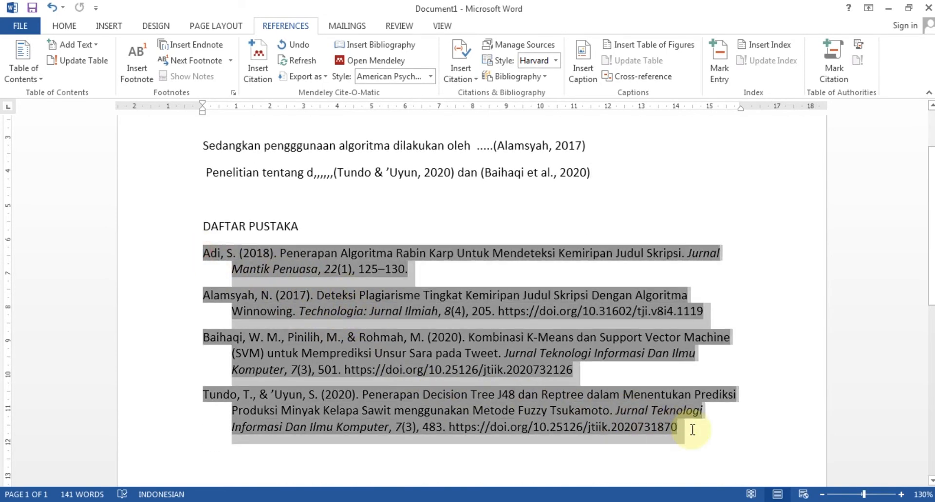
click(73, 28)
click(345, 71)
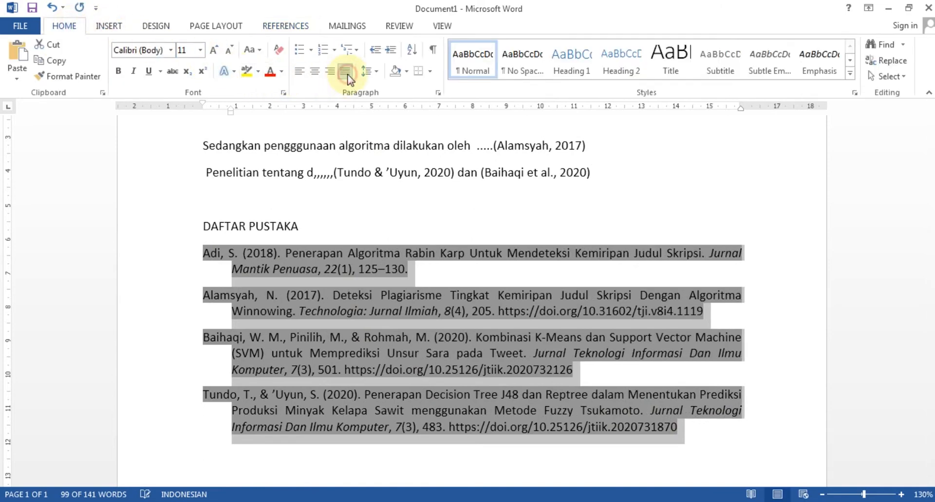
click(449, 224)
Put the caret in the bibliography and bring up the Mendeley citation options.
scroll(382, 240, up, 2)
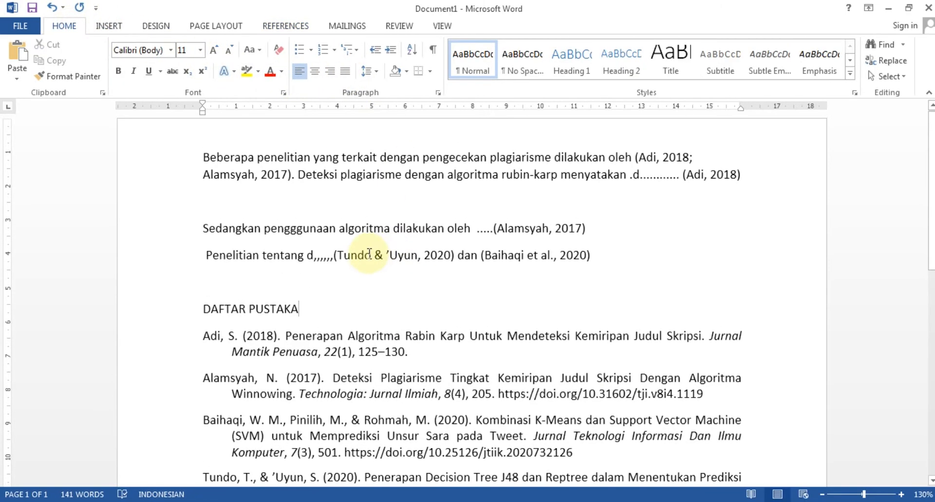
scroll(334, 358, down, 1)
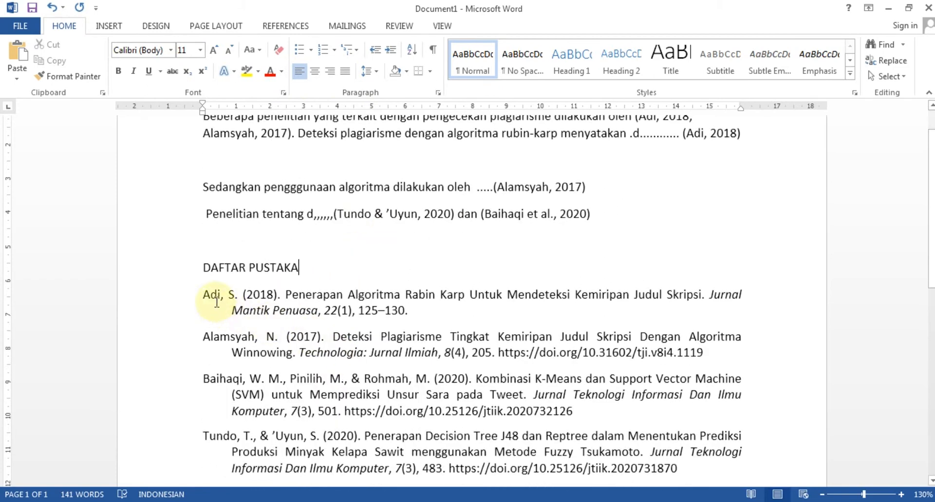
click(293, 311)
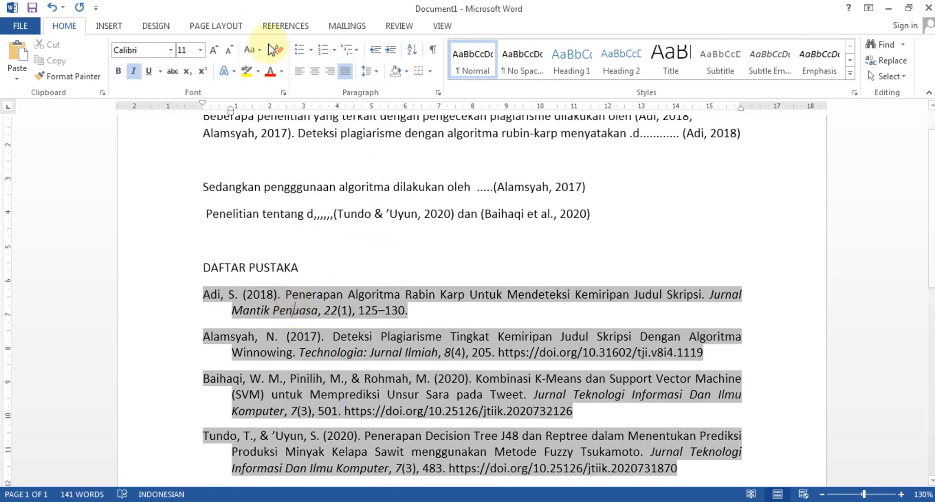
click(280, 27)
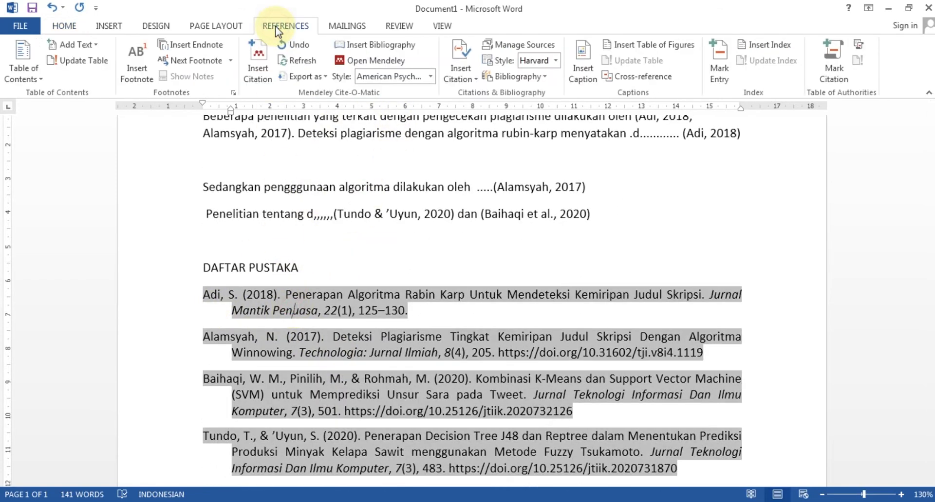
Switch the Mendeley citation style to IEEE and check the [1], [2] citations.
click(430, 77)
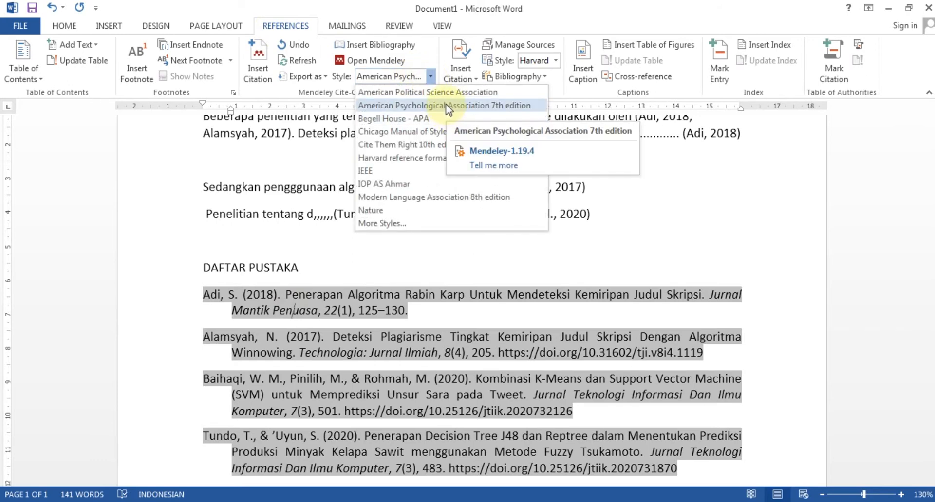
click(416, 170)
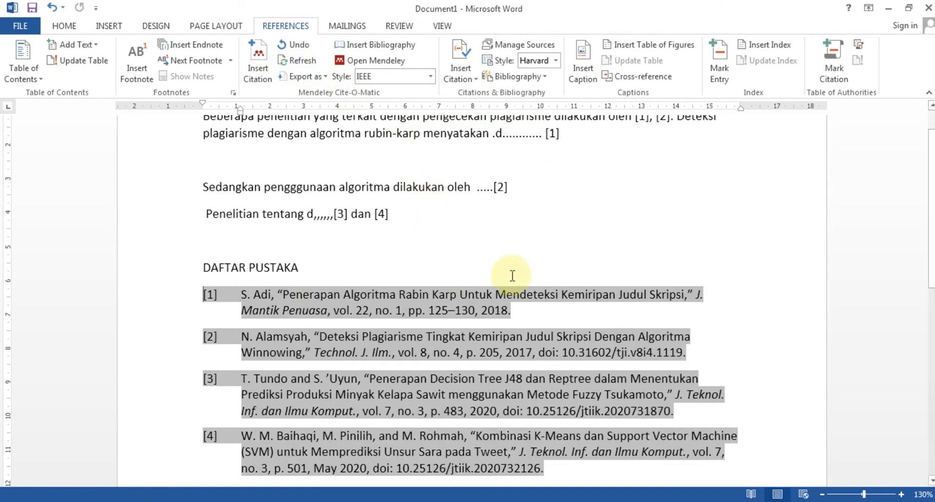
scroll(516, 277, down, 1)
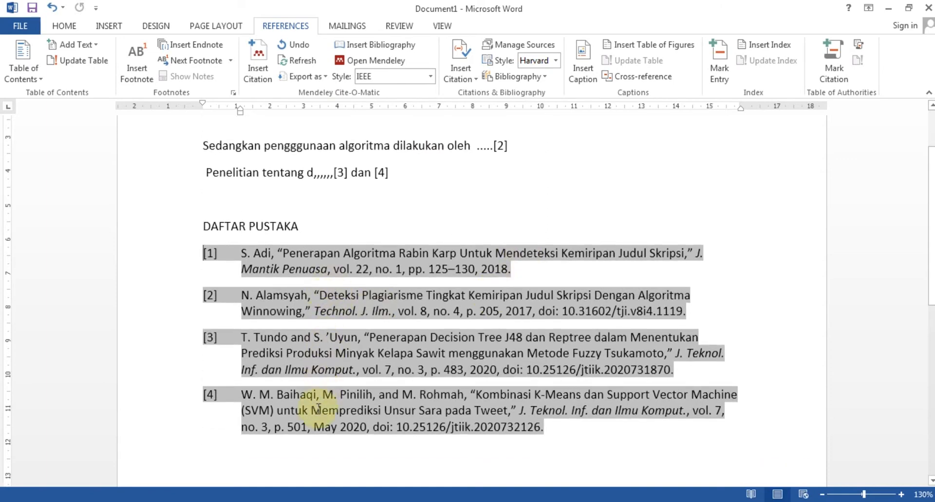
scroll(319, 409, up, 1)
scroll(300, 219, up, 1)
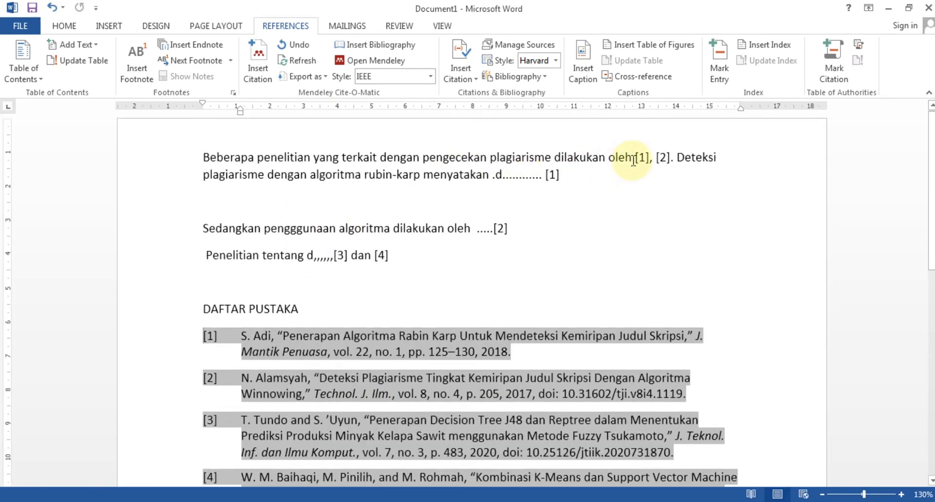
click(643, 159)
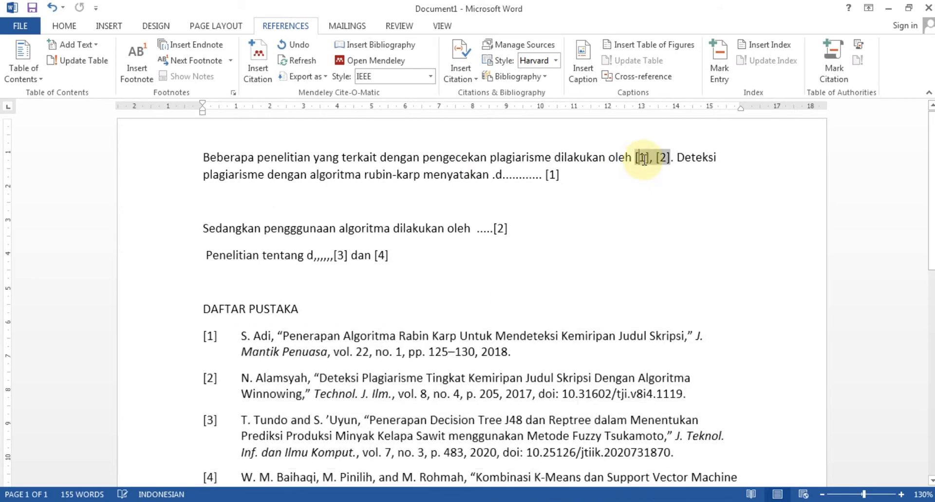
click(560, 176)
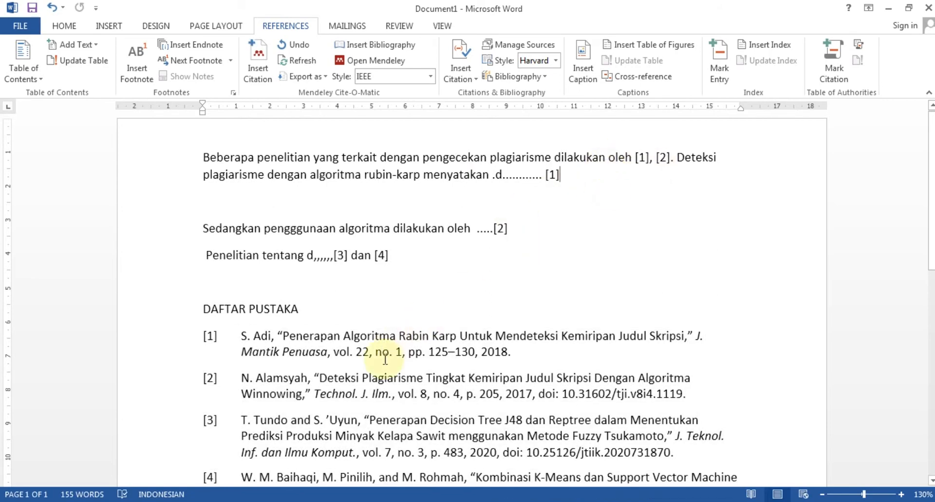
Justify the new IEEE-numbered bibliography entries.
scroll(424, 336, down, 2)
click(579, 433)
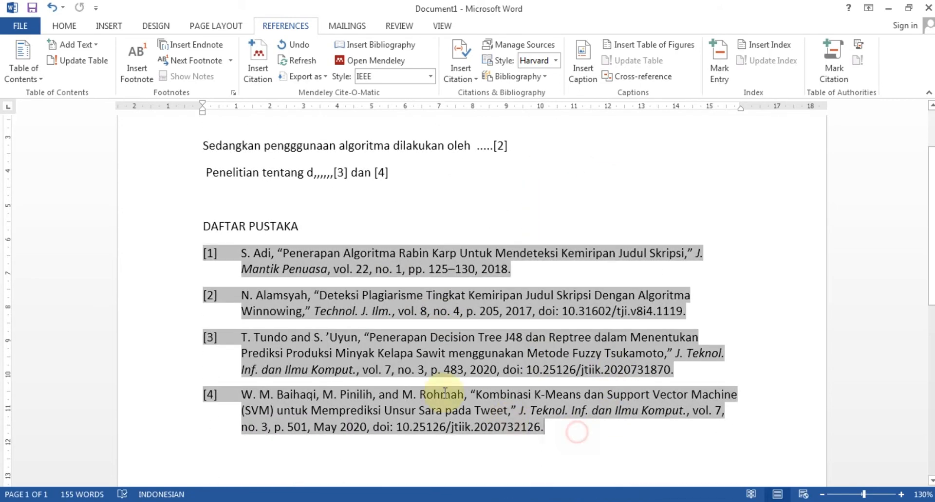
drag(284, 251, 239, 227)
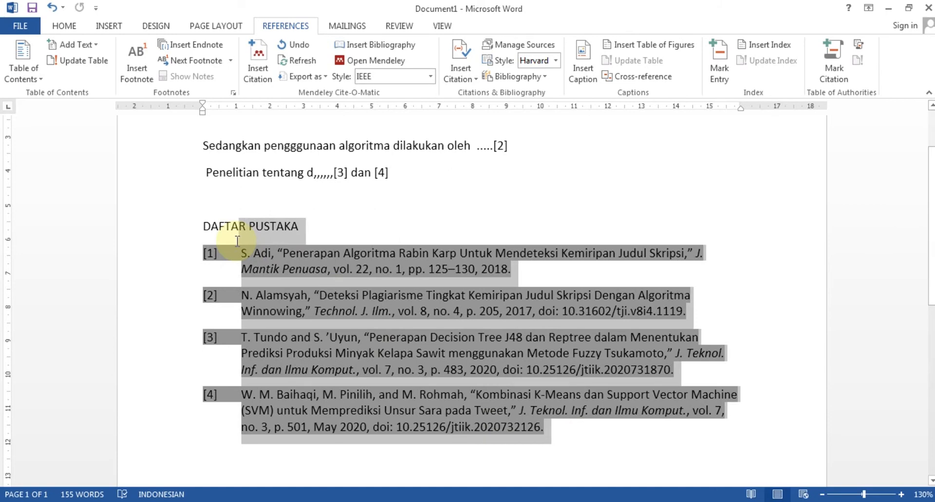
click(64, 26)
click(347, 72)
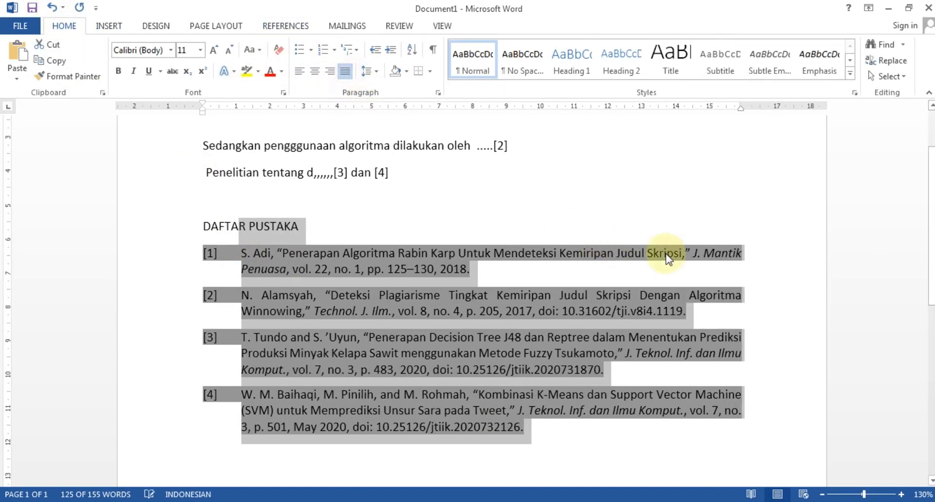
click(672, 215)
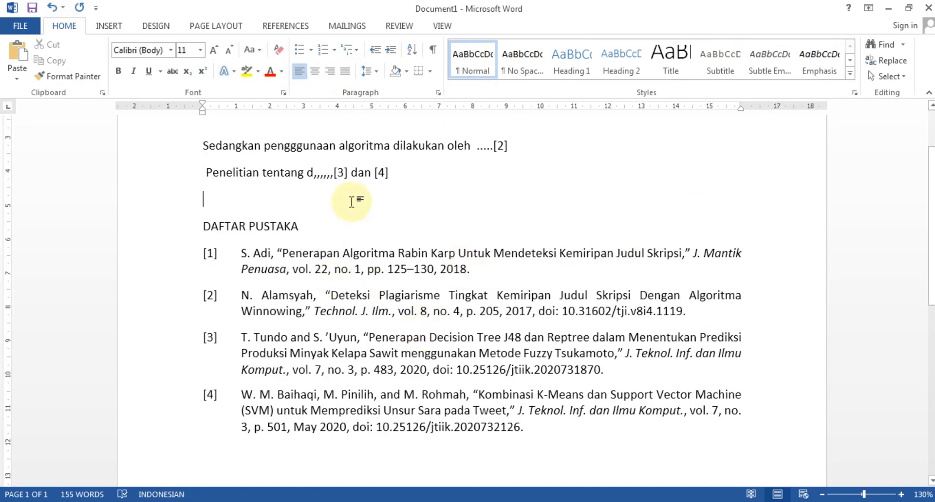
click(337, 256)
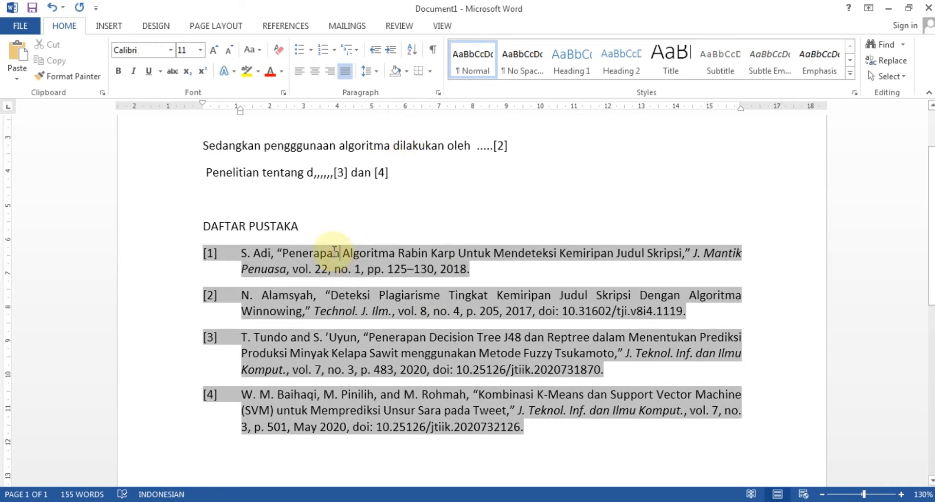
Change the citation style to Nature, check the bibliography, then go back to Mendeley Desktop.
click(289, 27)
click(385, 77)
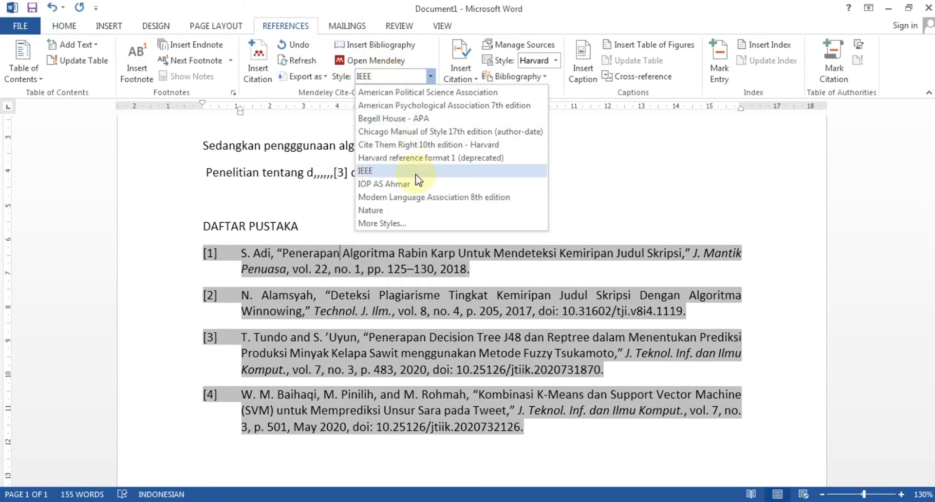
click(416, 210)
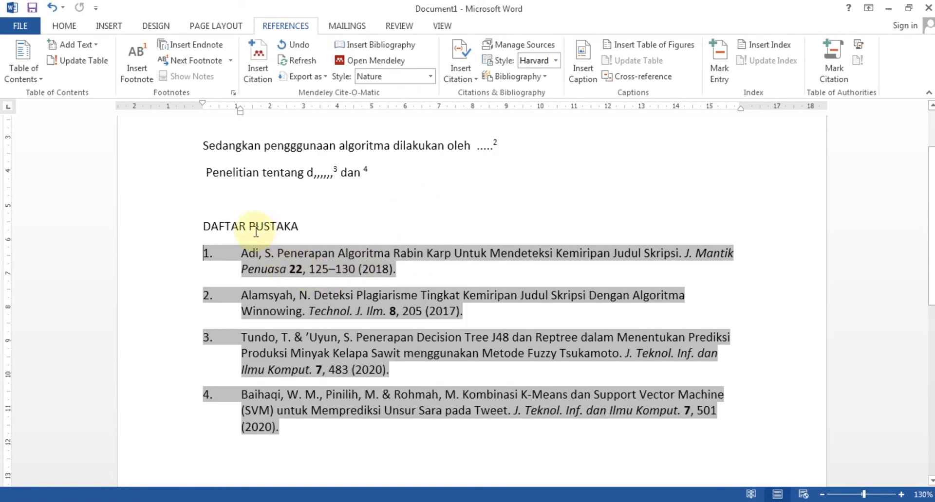
click(487, 222)
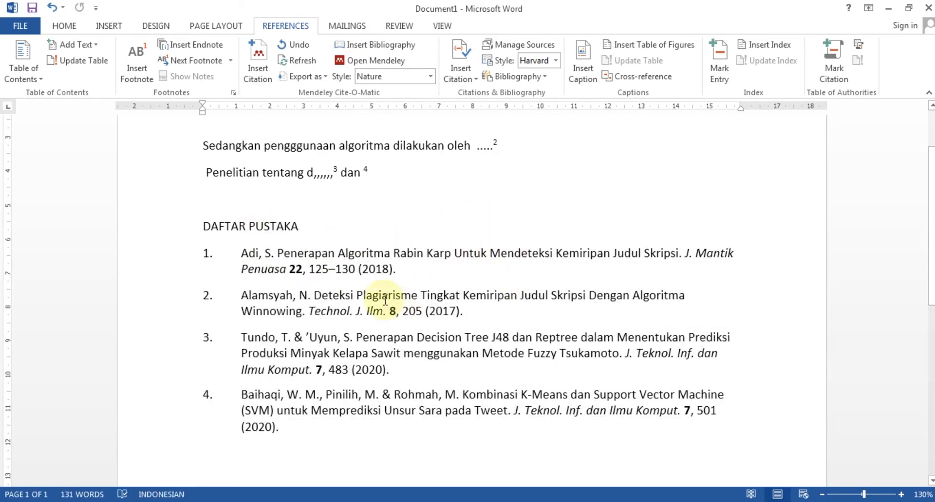
click(244, 253)
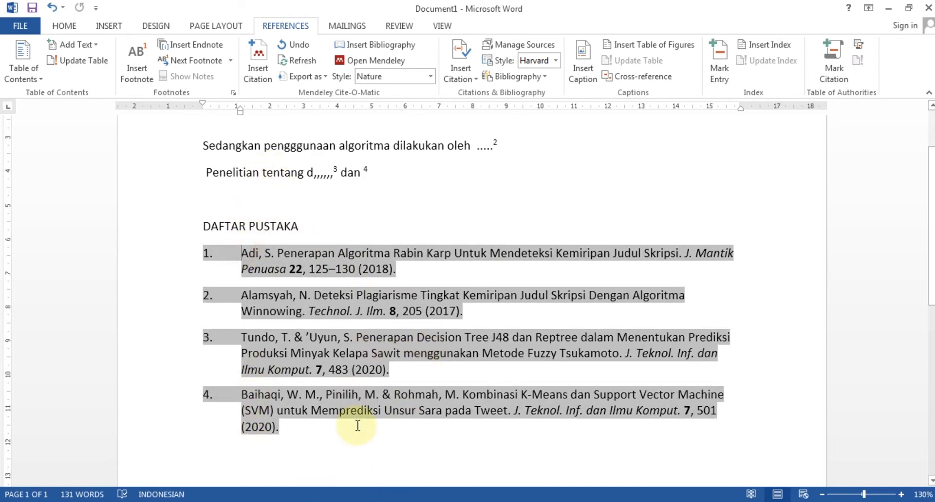
click(369, 438)
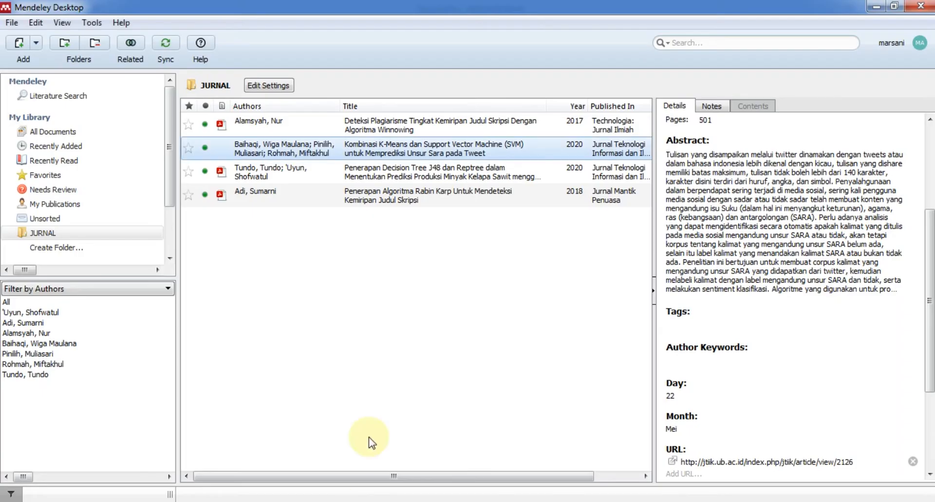
Review the 2018 Rabin Karp article's details and close the Mendeley web profile browser.
click(315, 348)
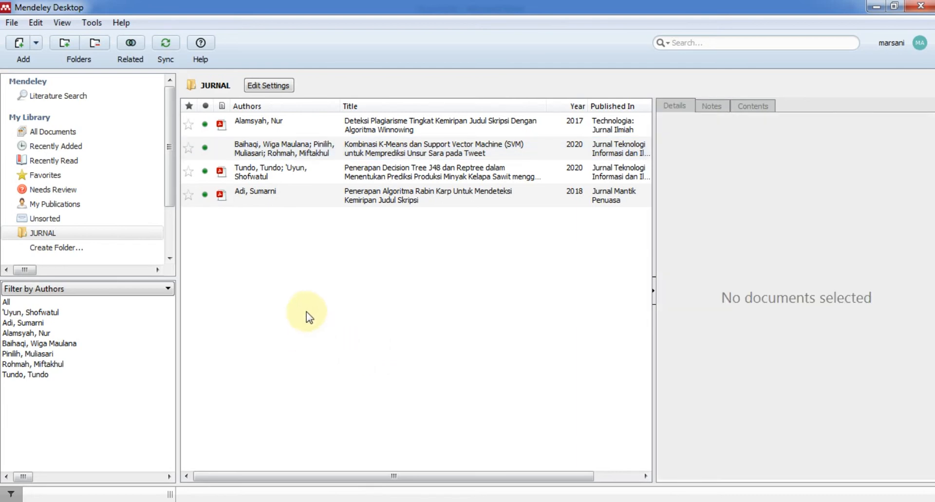
click(363, 202)
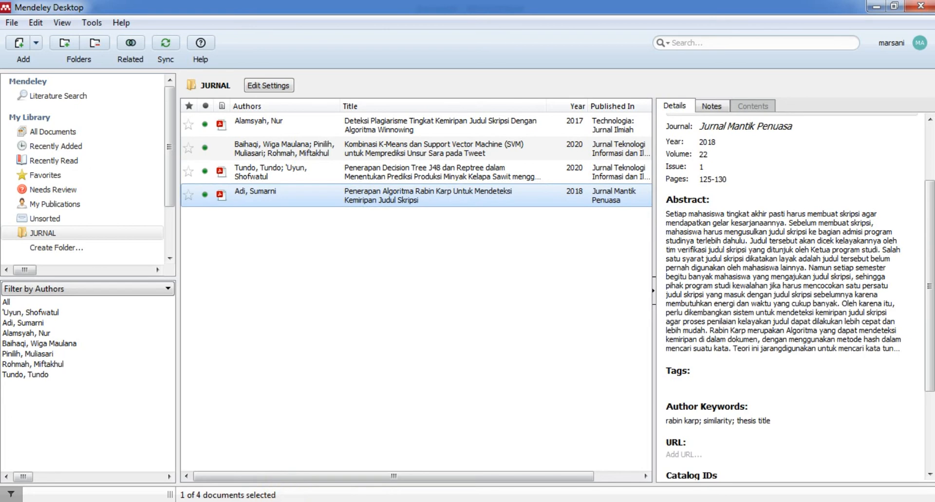
mouse_move(370, 501)
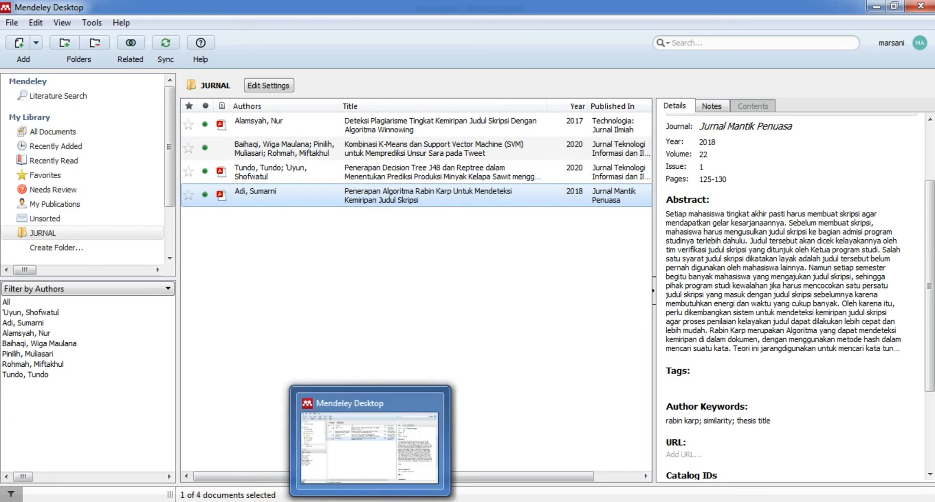
click(919, 43)
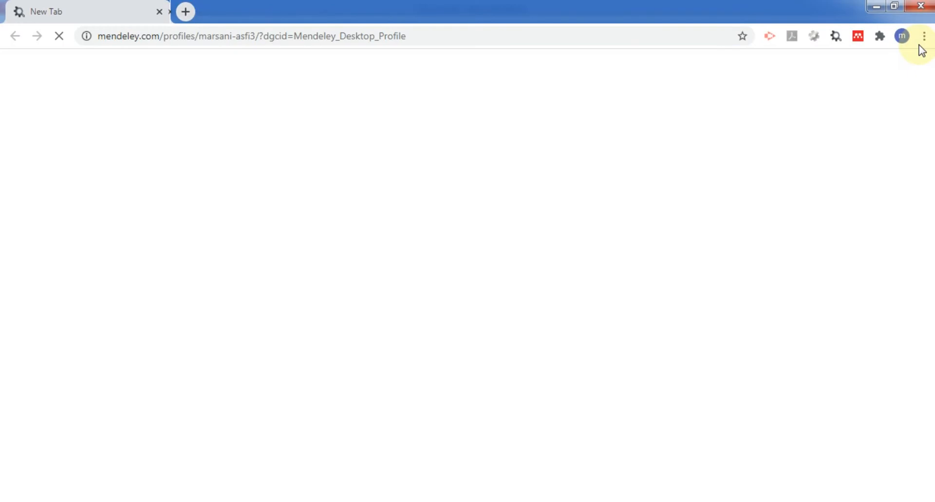
click(919, 6)
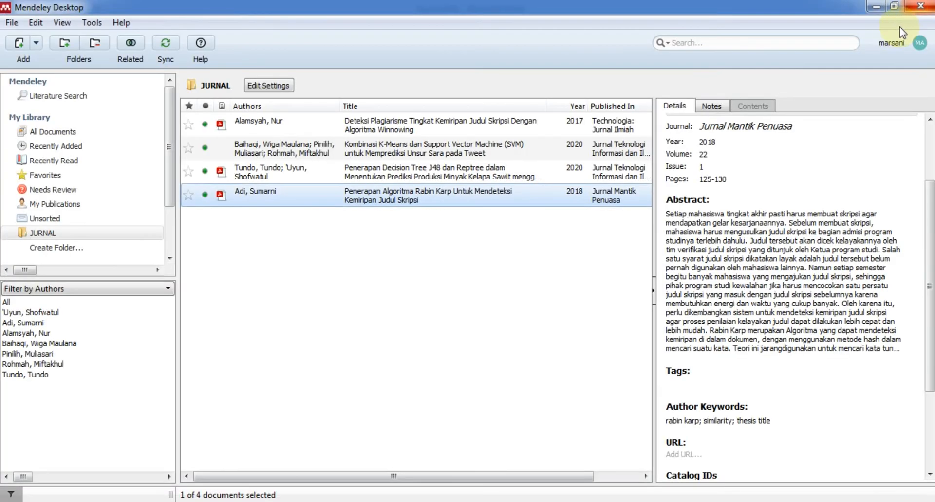
Display All Documents in My Library, listing all five references.
click(9, 22)
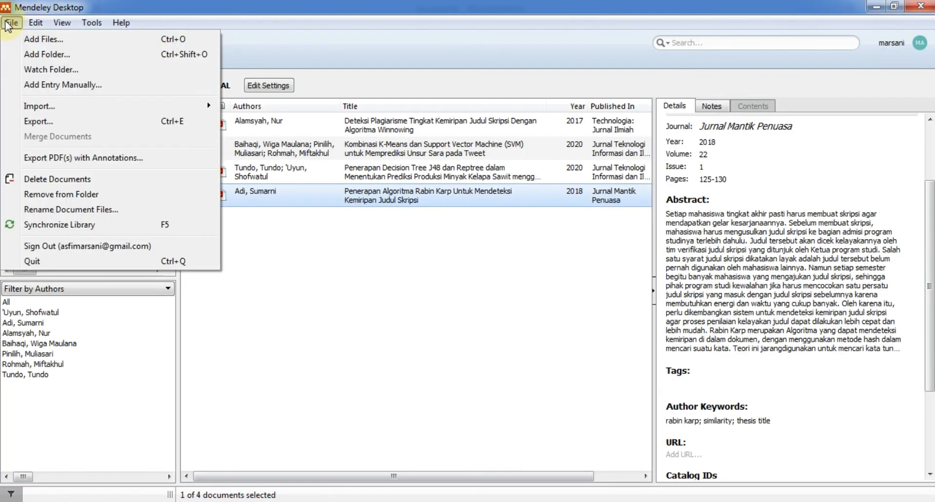
click(352, 315)
click(365, 334)
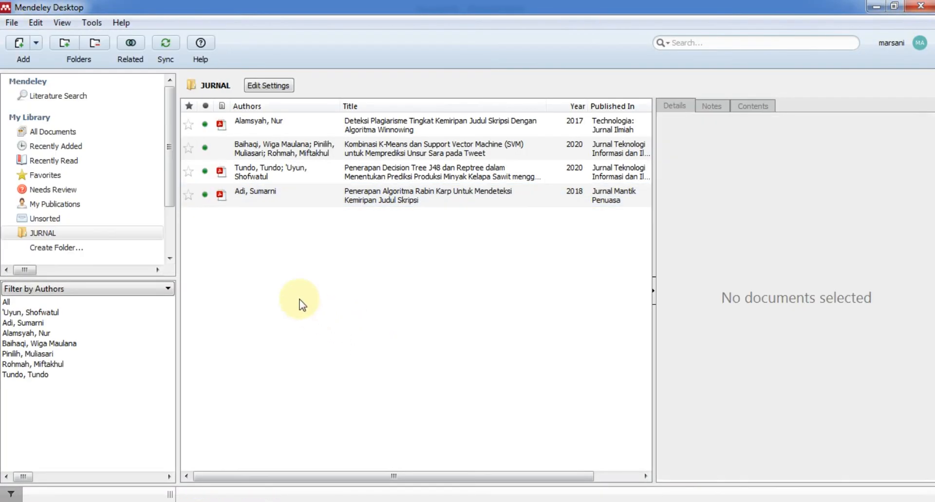
right_click(268, 279)
click(241, 262)
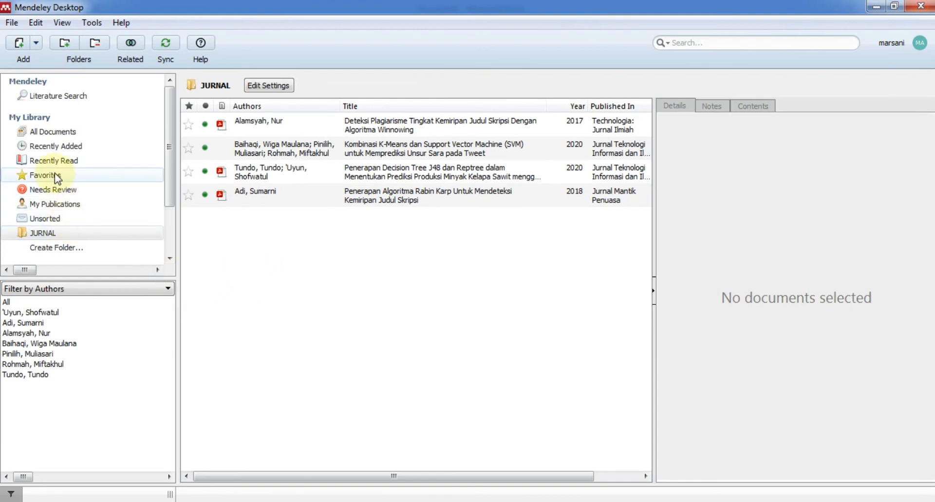
click(54, 131)
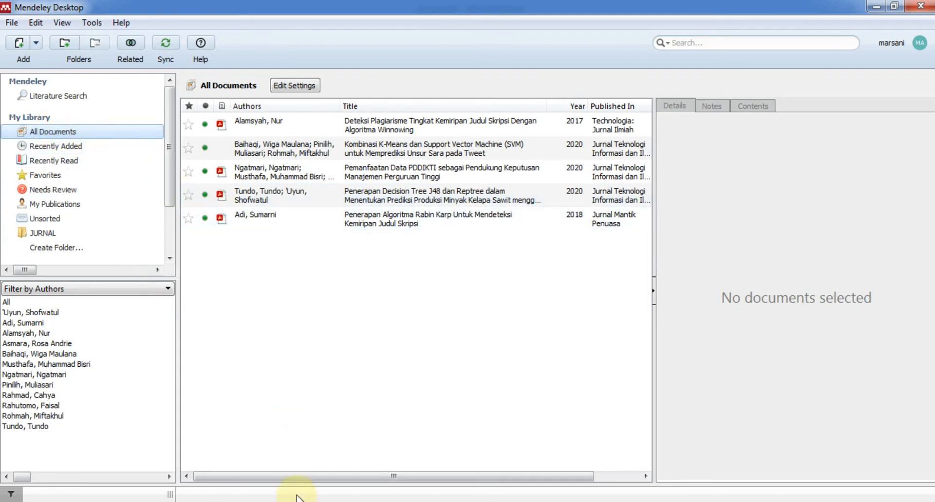
Mark the Ngatmari 2020 paper's details as correct, review them, then return to Word.
click(269, 176)
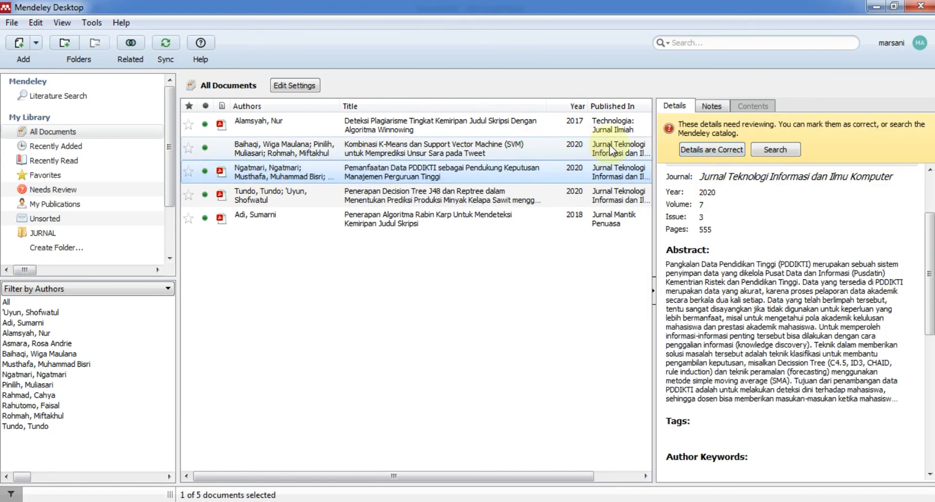
click(711, 150)
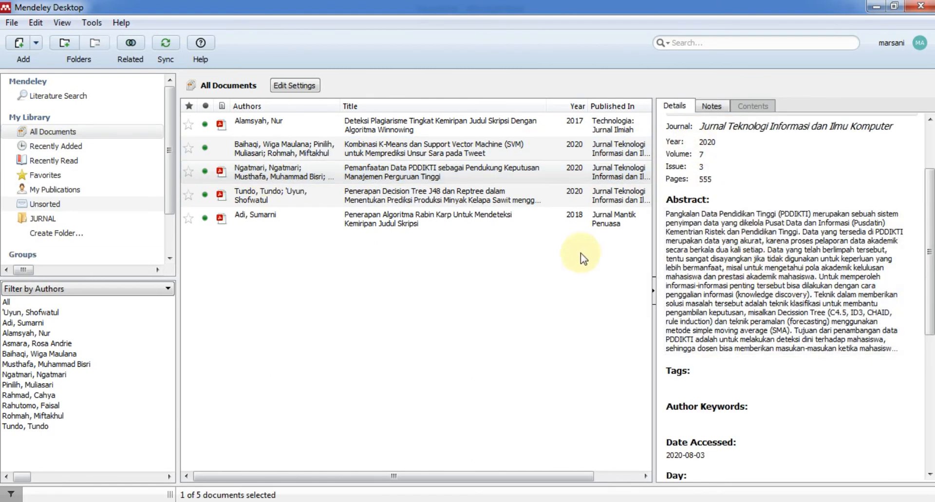
click(212, 171)
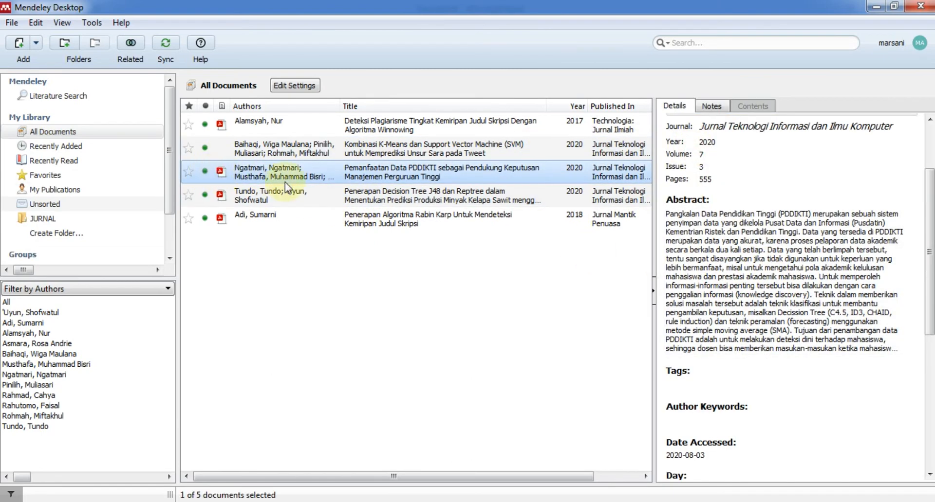
scroll(792, 152, down, 10)
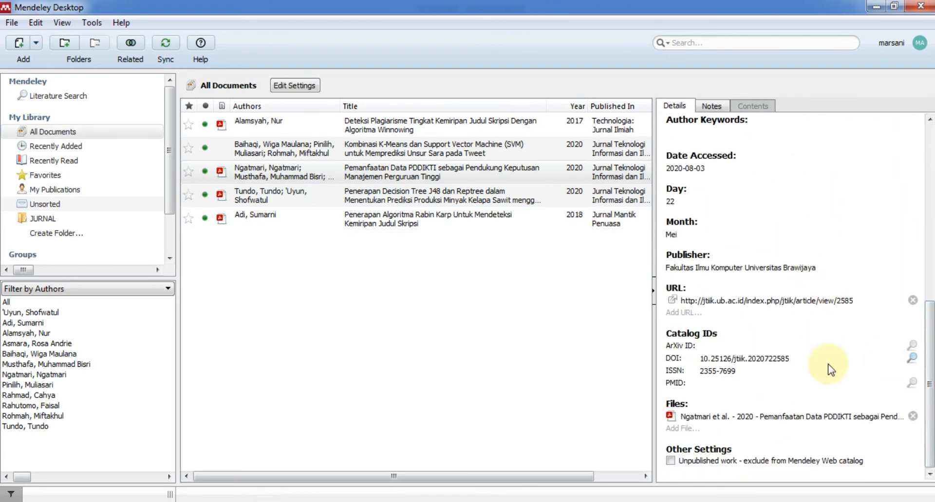
scroll(928, 361, up, 10)
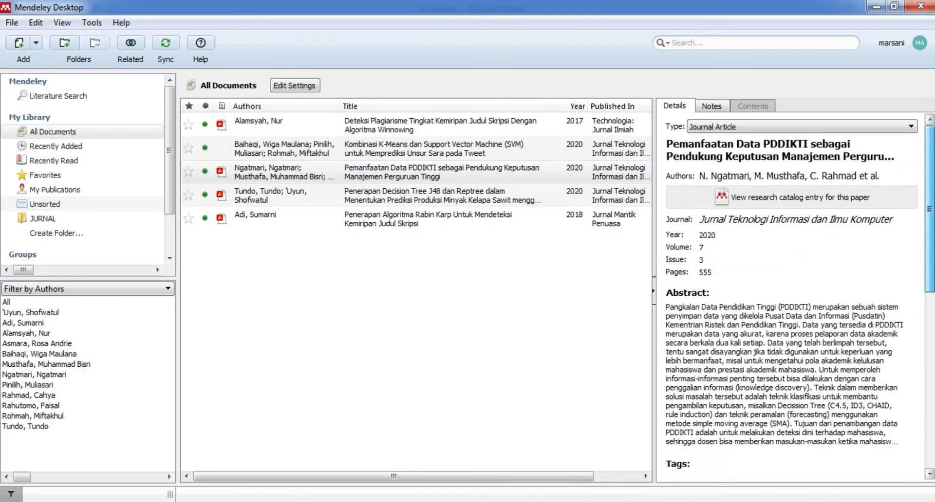
key(alt+Tab)
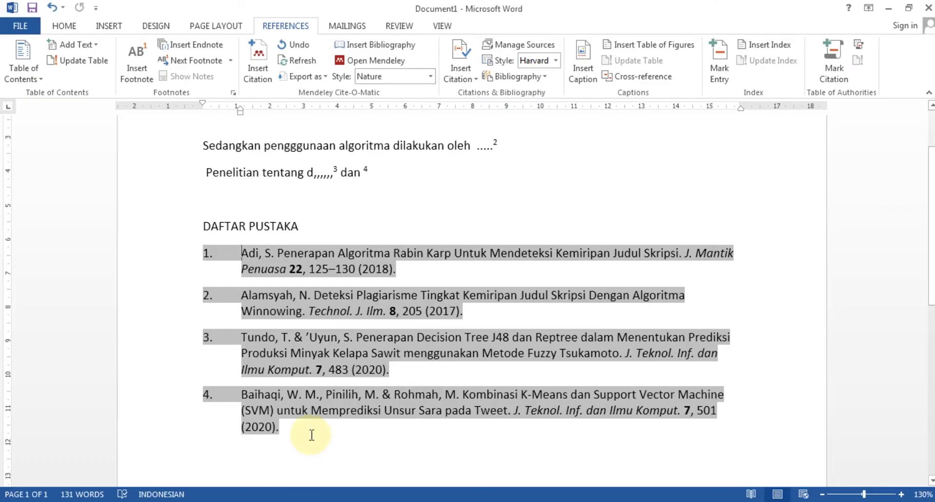
Cite the Ngatmari 2020 paper, found by searching 'ngat', on the empty line below Penelitian tentang.
click(281, 195)
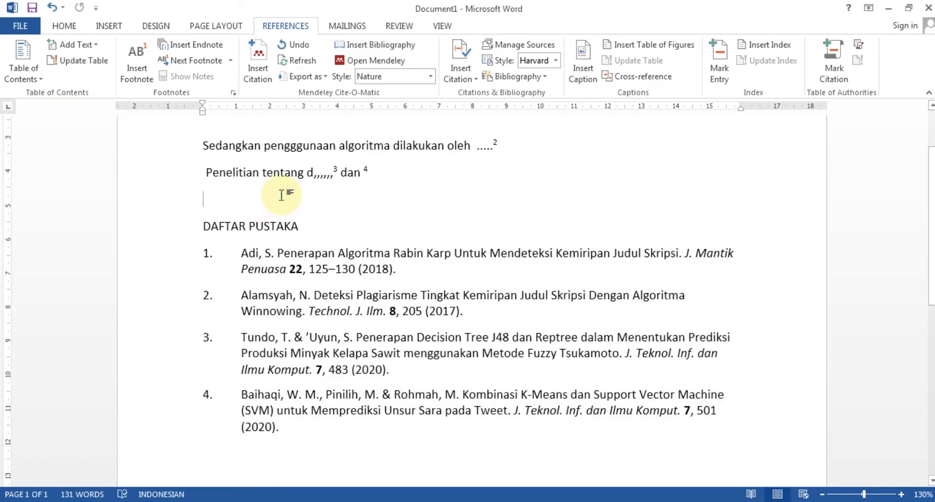
click(257, 61)
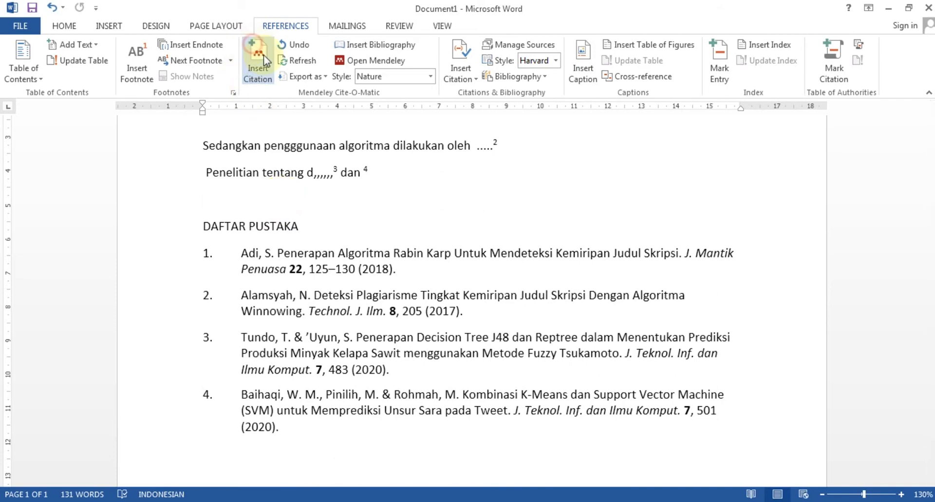
text(ngat)
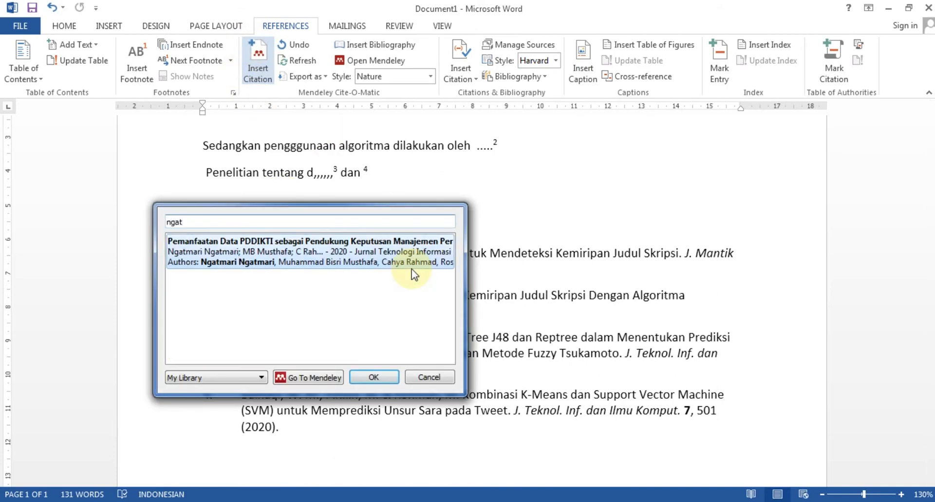
click(390, 259)
click(389, 246)
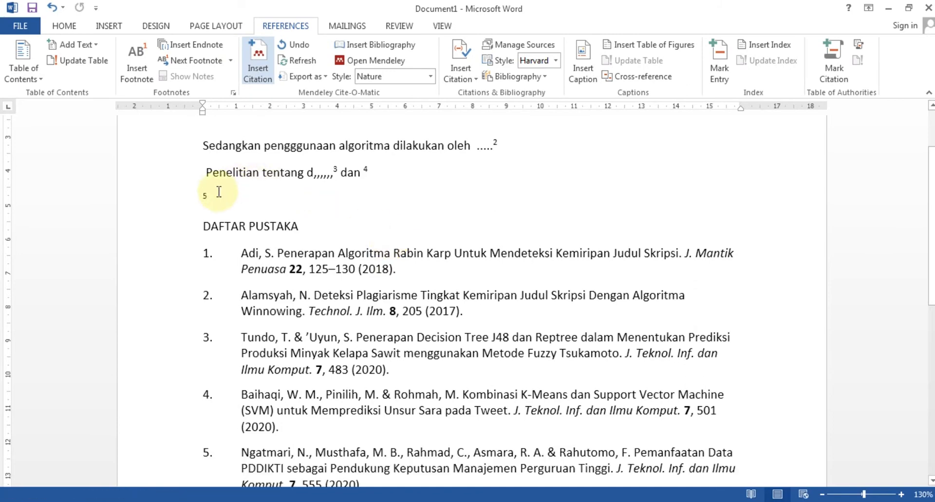
Type 'ddsadsadas' before citation 5 and open the citation style list.
click(204, 198)
text(ddsadsadas)
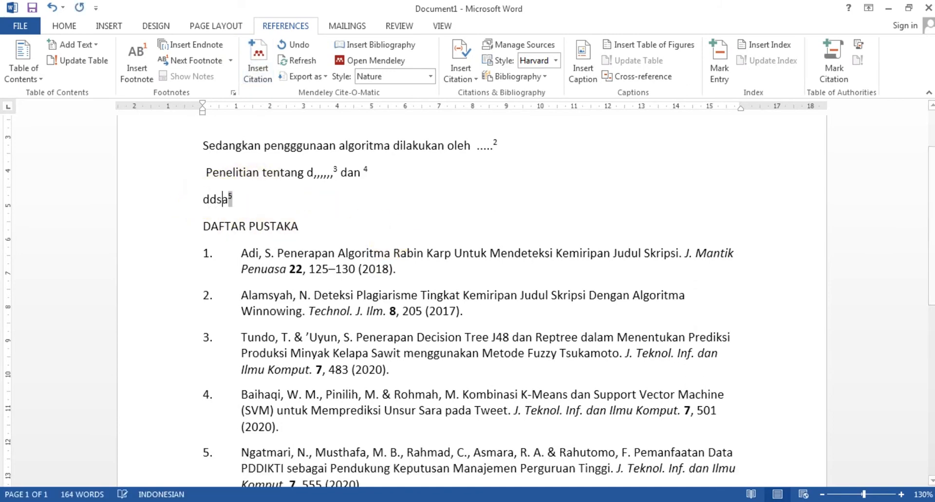
scroll(338, 407, down, 1)
scroll(338, 407, down, 1)
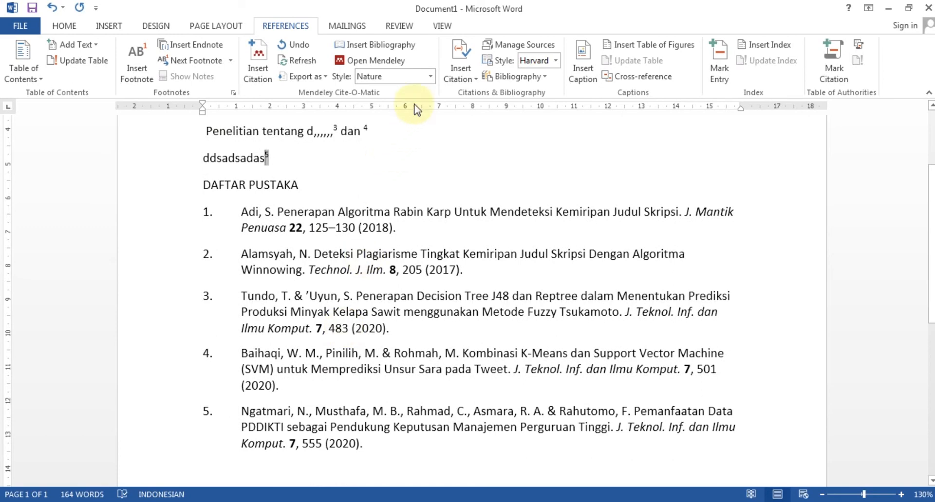
click(426, 78)
Apply IEEE style so citations read [1]–[5], then scroll to check the bibliography.
click(392, 171)
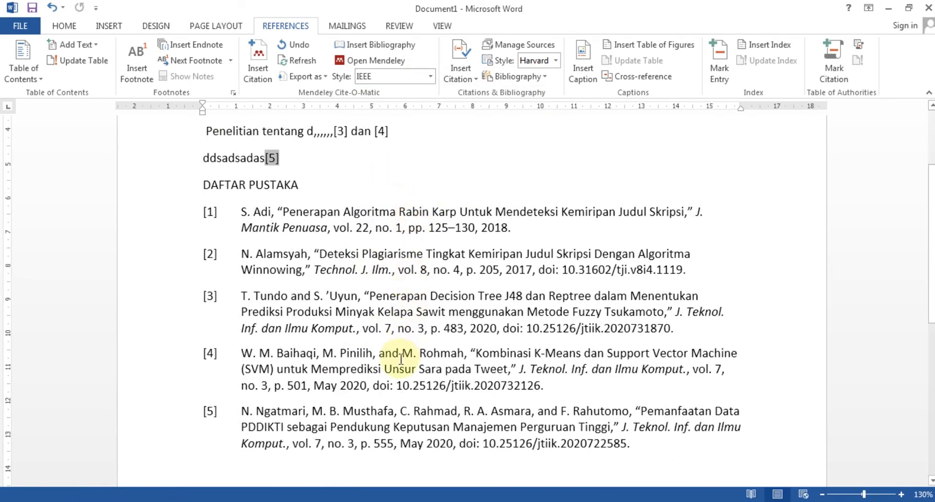
scroll(401, 359, up, 5)
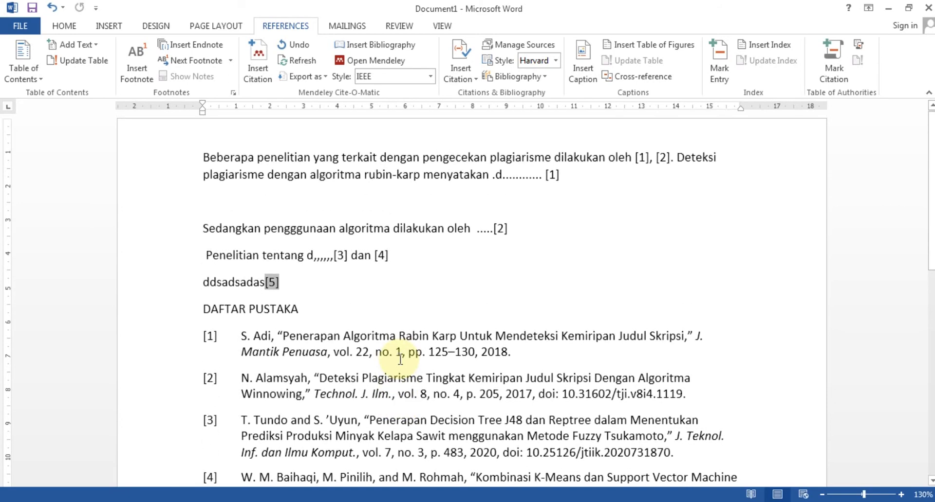
scroll(400, 359, down, 8)
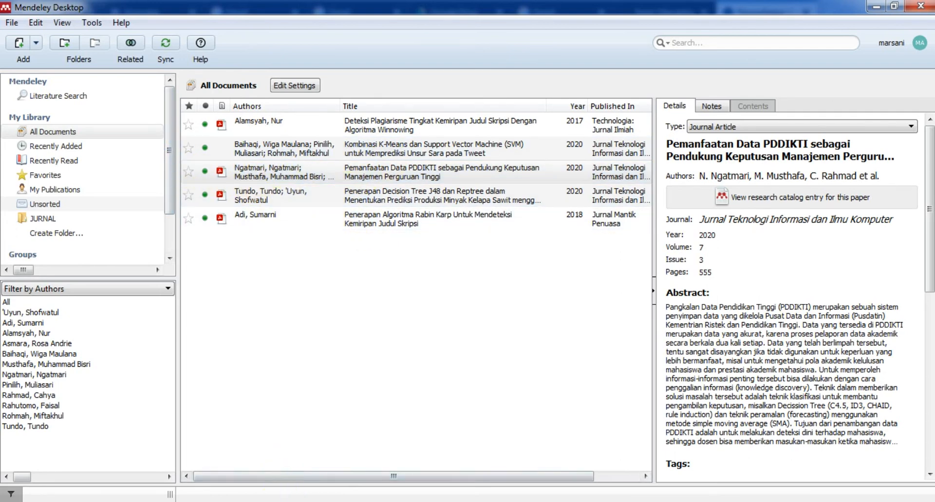
Return to Firefox on the jtiik PDDIKTI article page, where the importer shows it already saved.
mouse_move(285, 501)
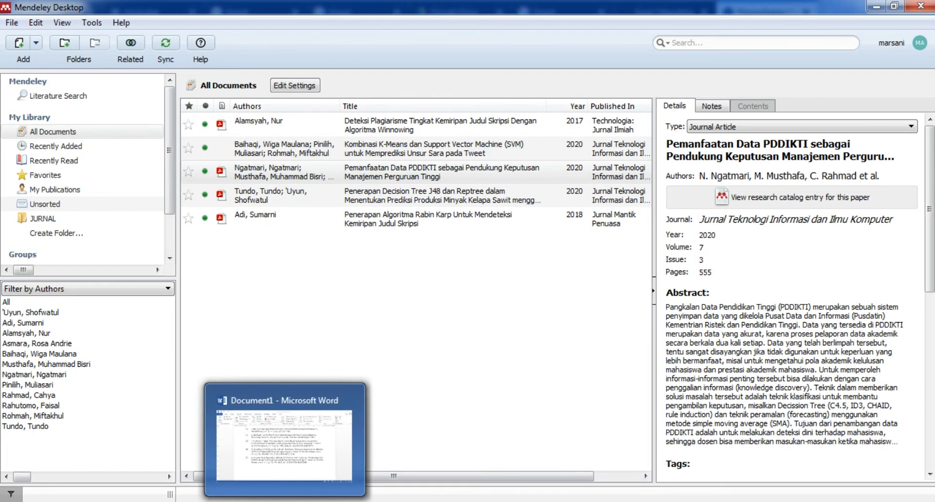
scroll(920, 241, down, 10)
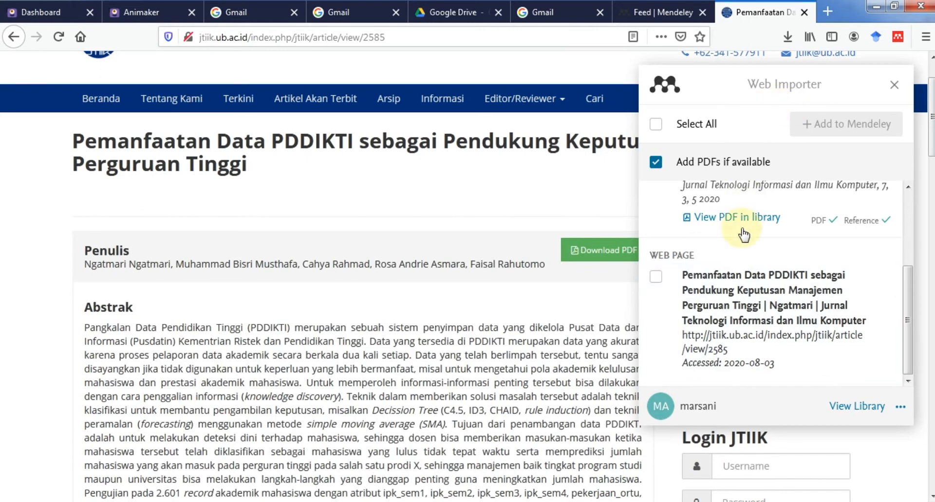
Run a Google search for 'covid' from another browser tab.
click(248, 15)
click(247, 35)
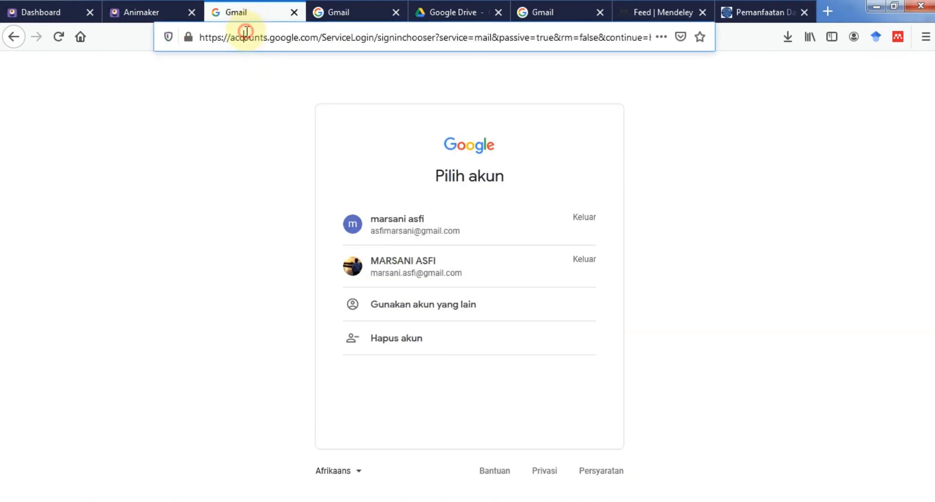
text(cob)
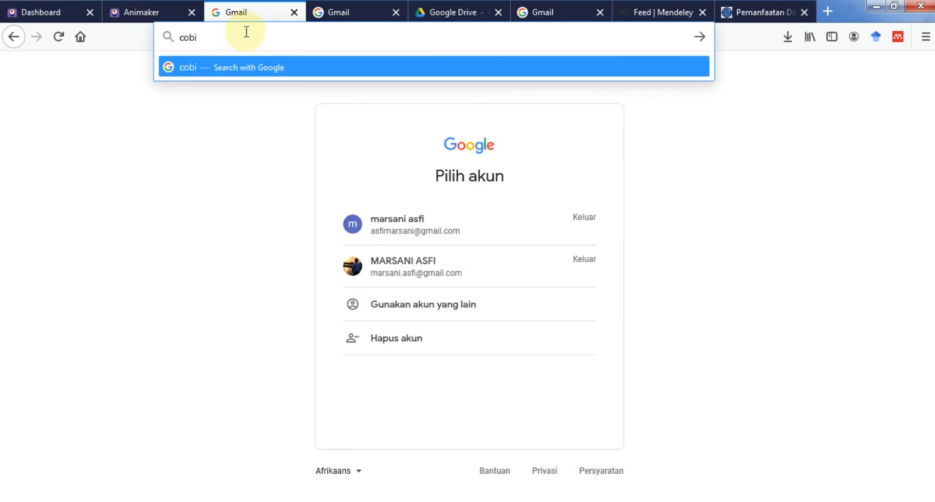
key(BackSpace)
text(vid)
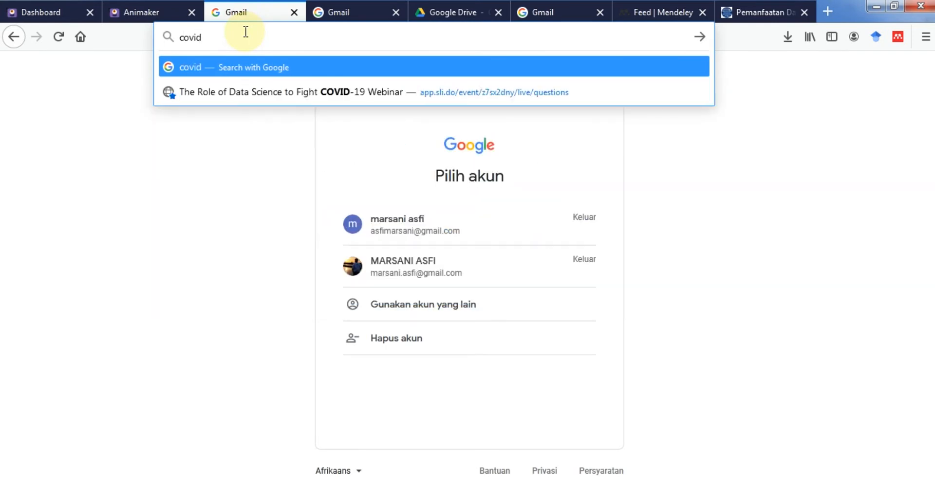
key(Return)
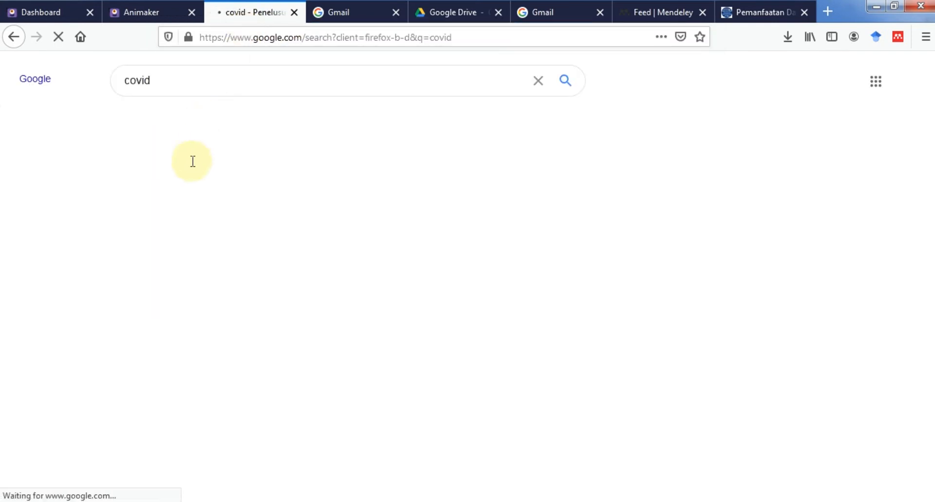
Open the covid19.go.id COVID-19 task force homepage, then switch to Mendeley Desktop.
scroll(207, 385, down, 5)
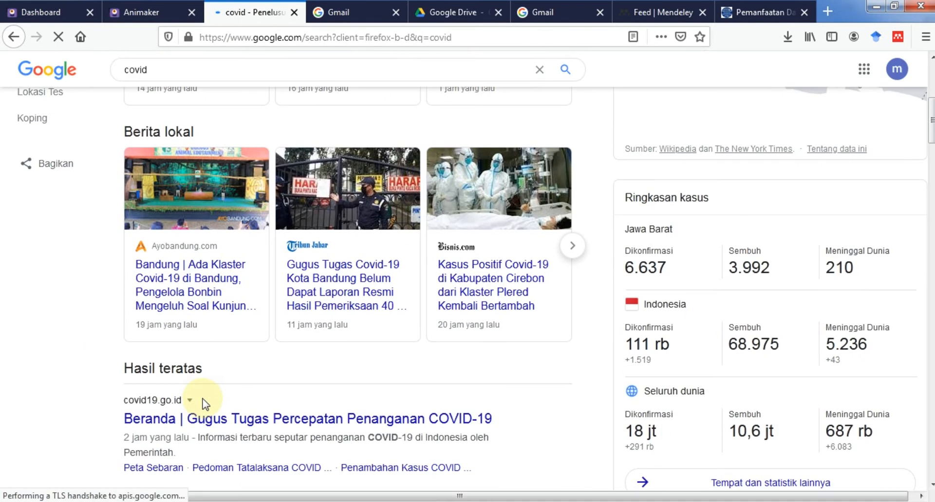
click(204, 420)
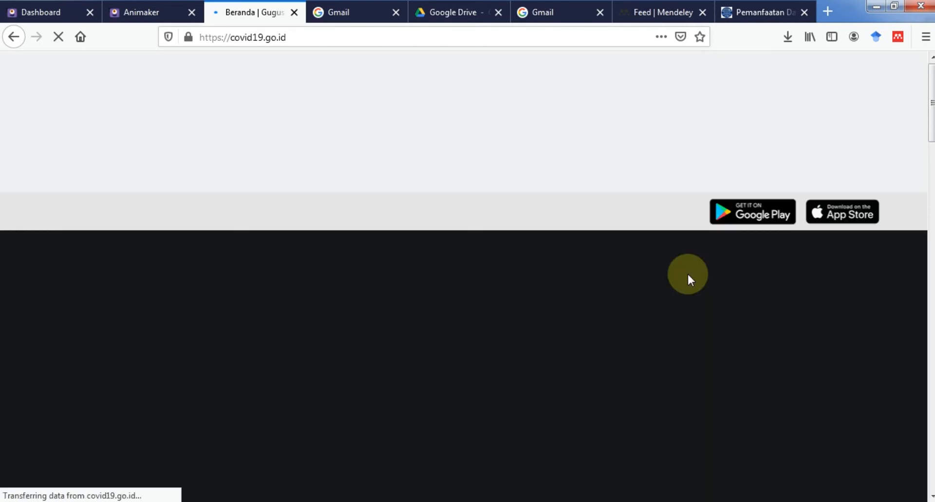
mouse_move(463, 171)
scroll(524, 206, down, 4)
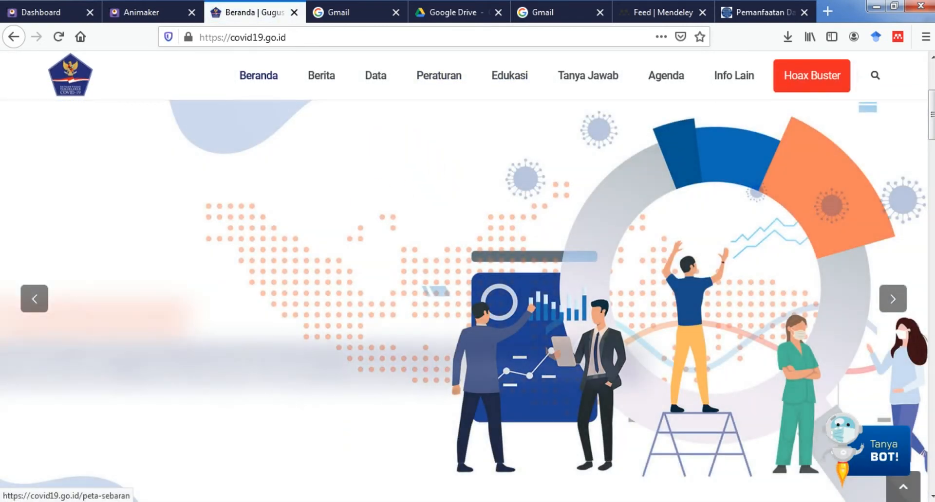
key(alt+Tab)
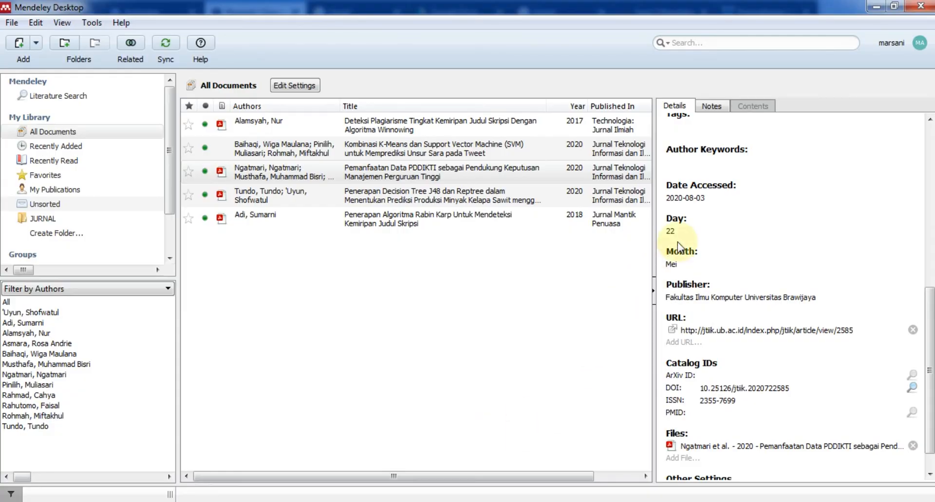
Start a manually entered reference and set its type to Web Page.
click(36, 44)
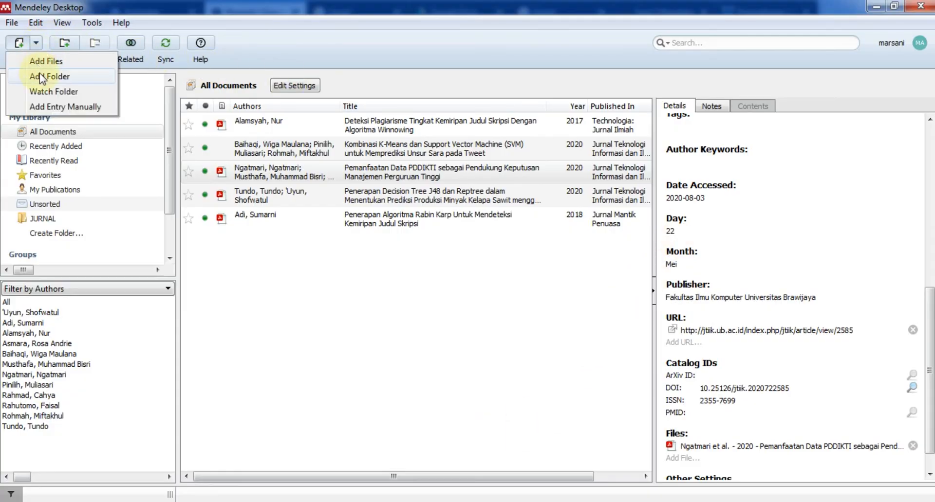
click(51, 110)
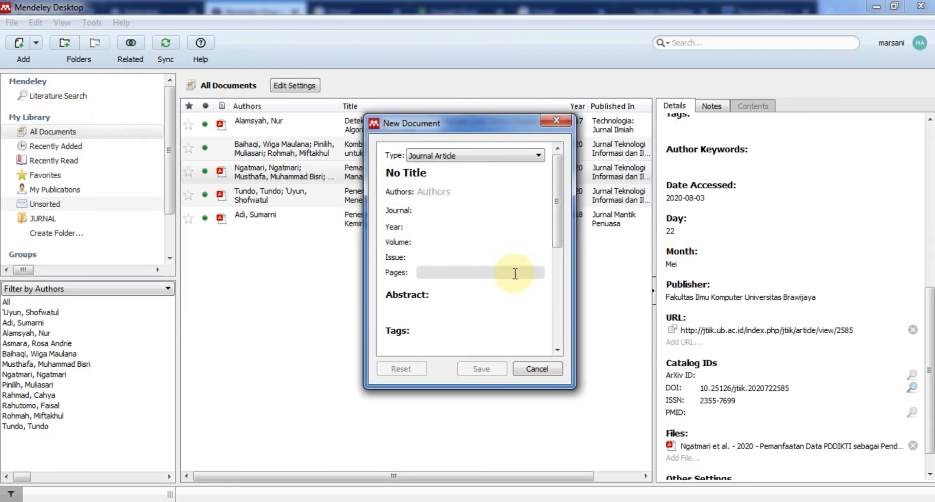
click(492, 156)
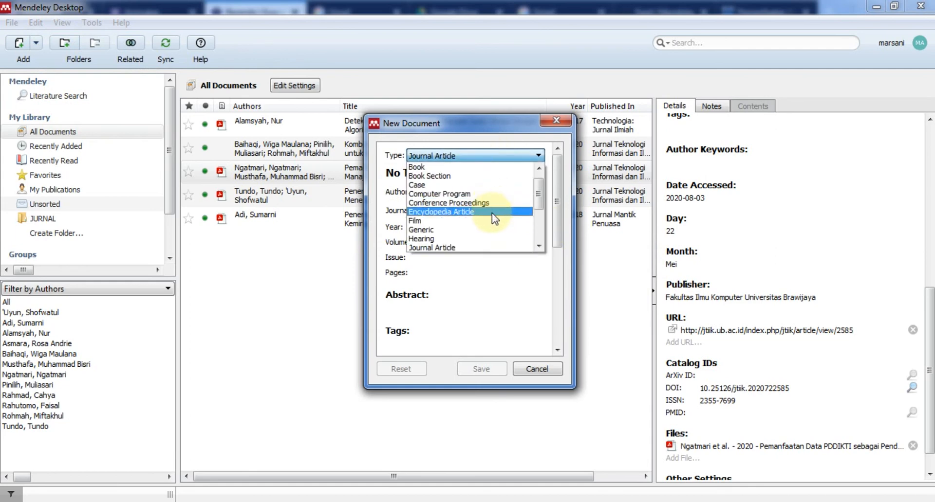
scroll(492, 215, down, 3)
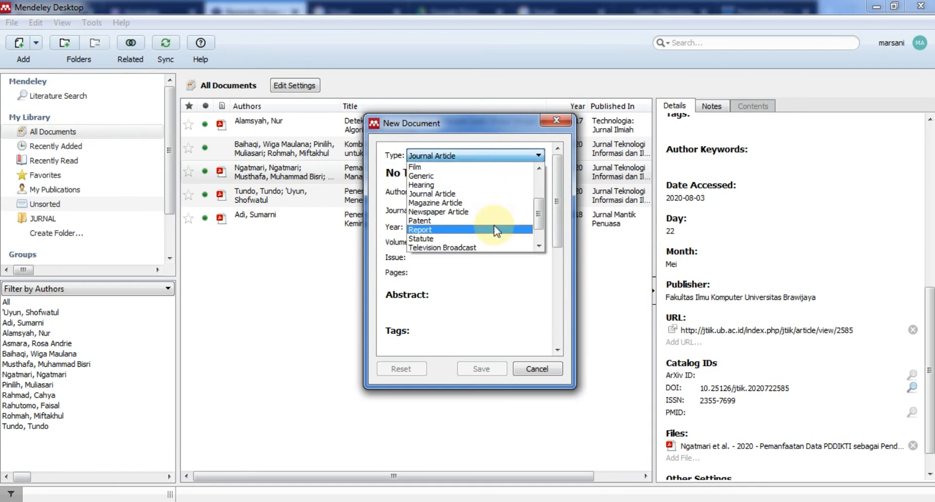
click(492, 239)
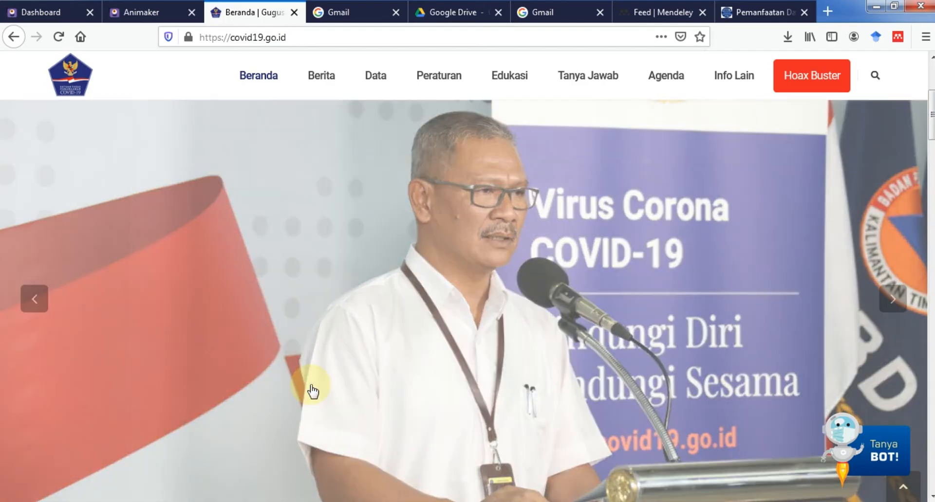
Copy the COVID-19 task force's name from the website footer and return to the form.
scroll(356, 385, down, 10)
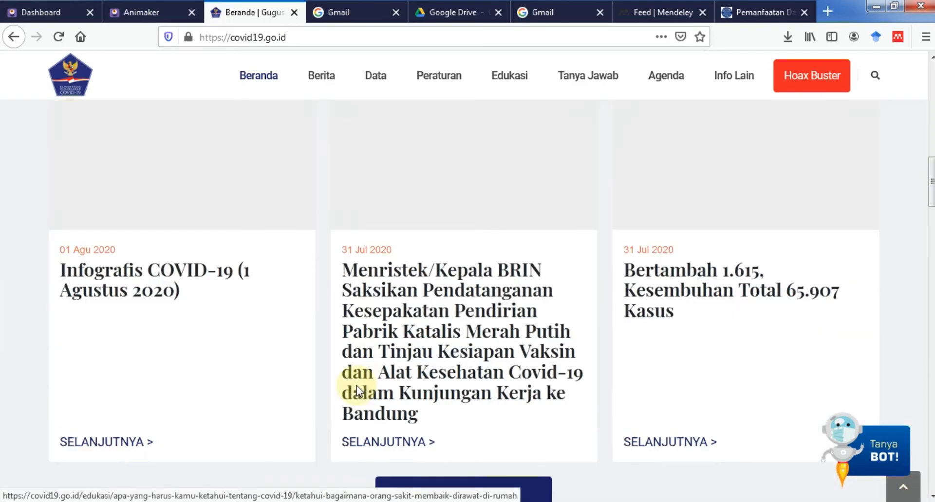
scroll(927, 266, down, 3)
drag(930, 256, 930, 475)
drag(275, 468, 484, 471)
key(ctrl+c)
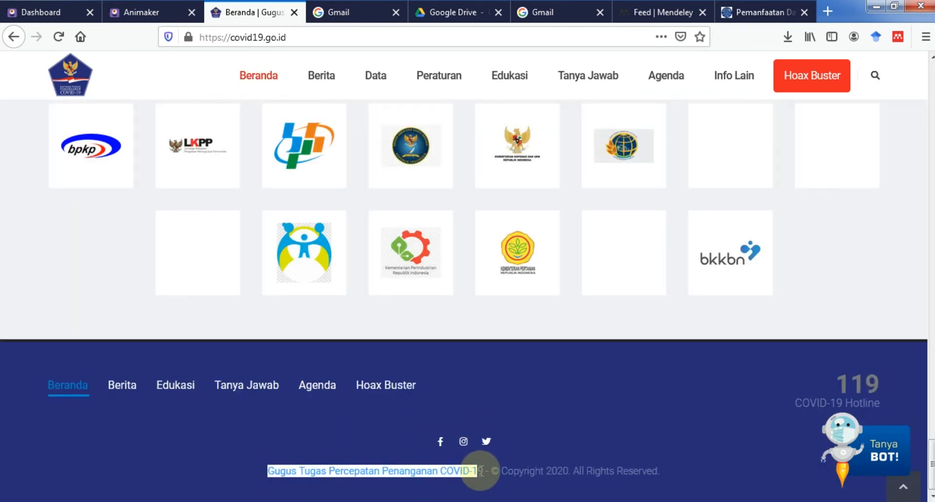
key(alt+Tab)
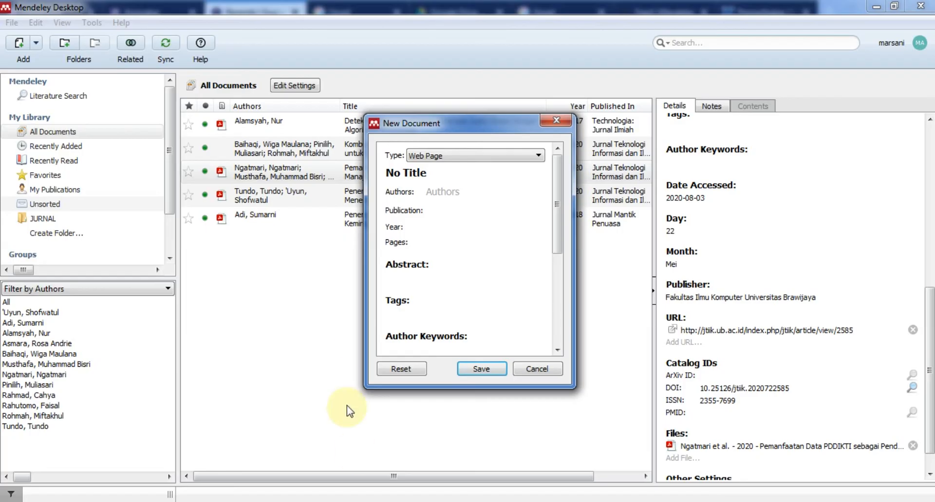
Paste the COVID-19 task force name in as the reference's author.
click(437, 185)
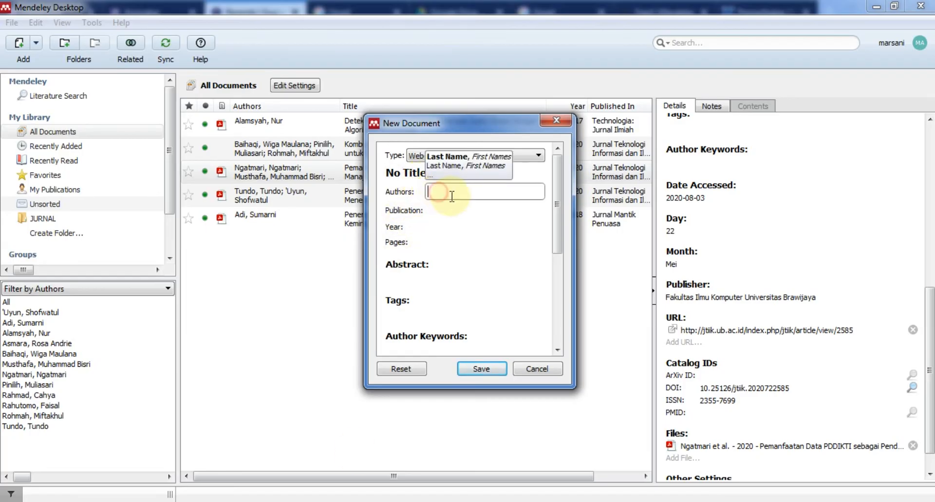
key(ctrl+v)
key(Return)
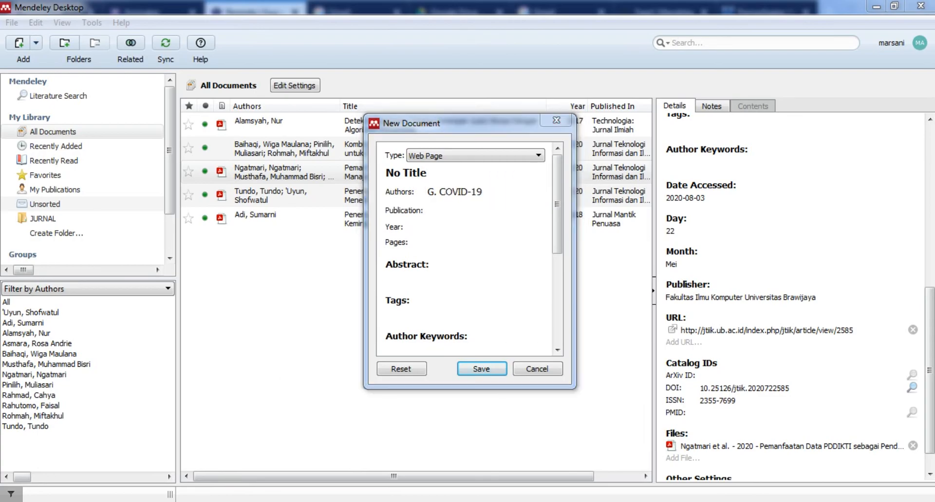
Copy the Infografis COVID-19 (1 Agustus 2020) article title into the reference's Title field.
key(alt+Tab)
scroll(282, 327, up, 10)
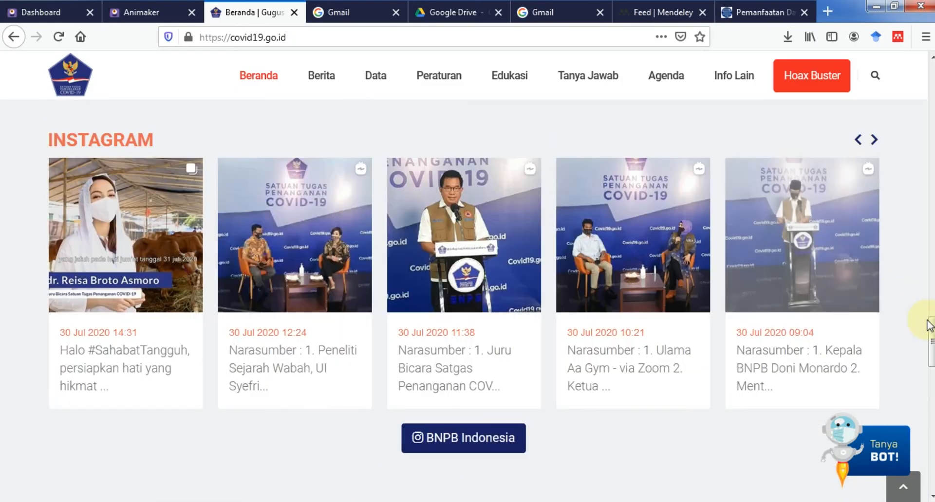
drag(931, 323, 931, 263)
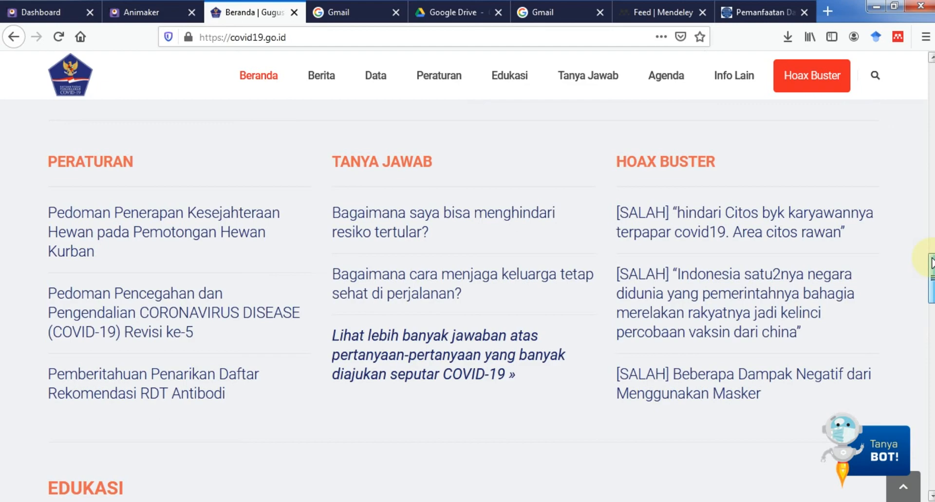
drag(931, 263, 931, 165)
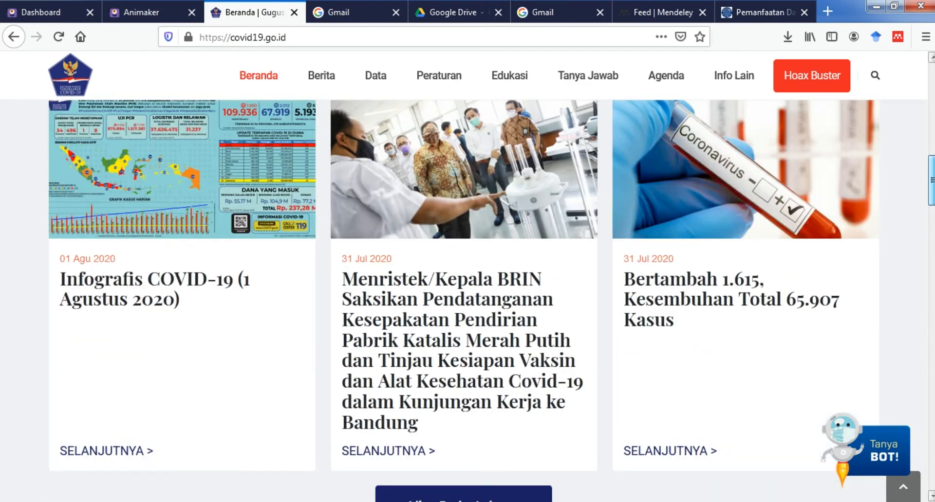
click(100, 290)
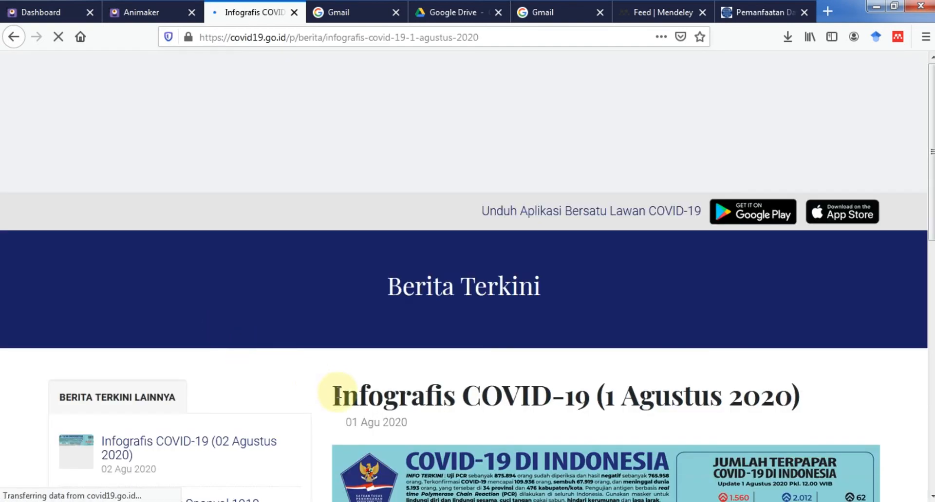
drag(341, 393, 801, 397)
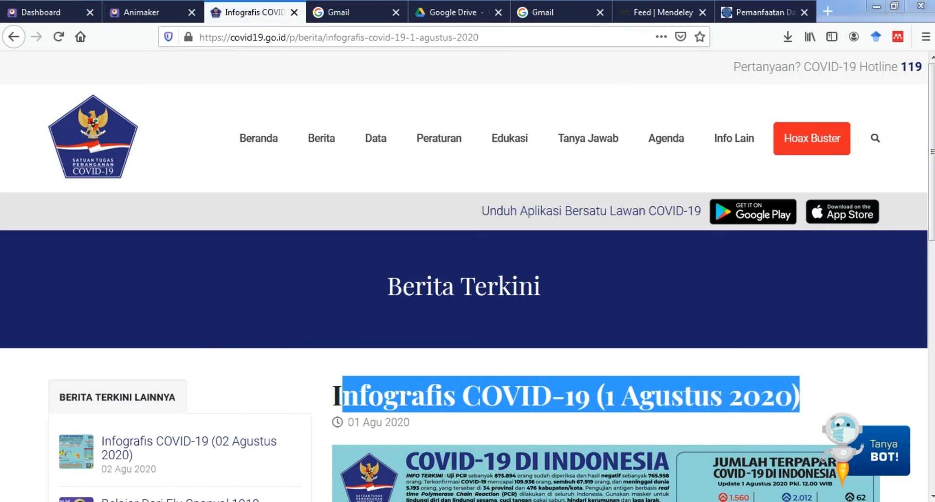
key(alt+Tab)
click(406, 173)
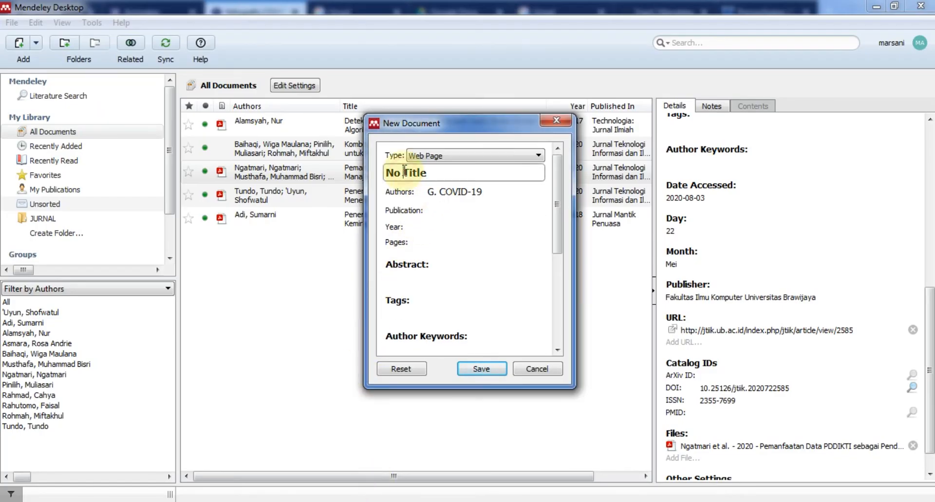
text(nfografis COVID-19 (1 Agustus 2020))
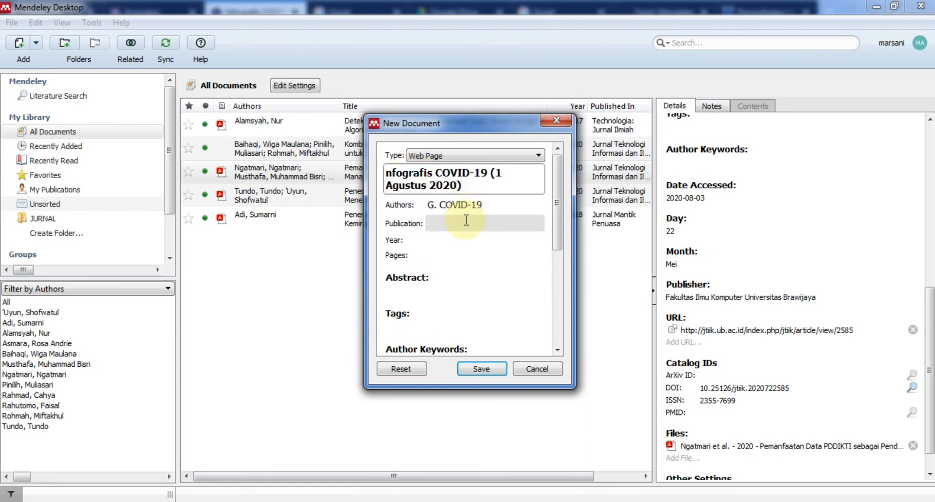
Set Publication to 'Gugus Tugas Percepatan Penanganan' and Year to 2020.
click(446, 224)
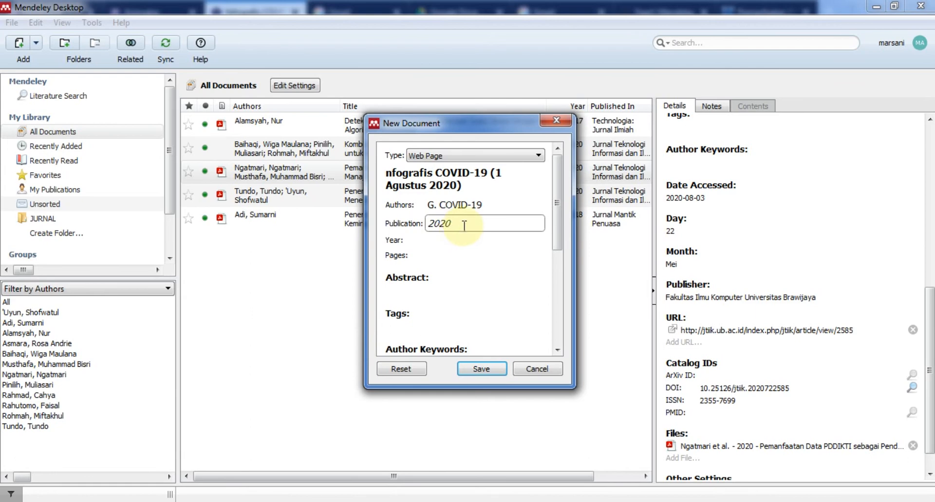
text(nfografis COVID-19 (1 Agustus 2020))
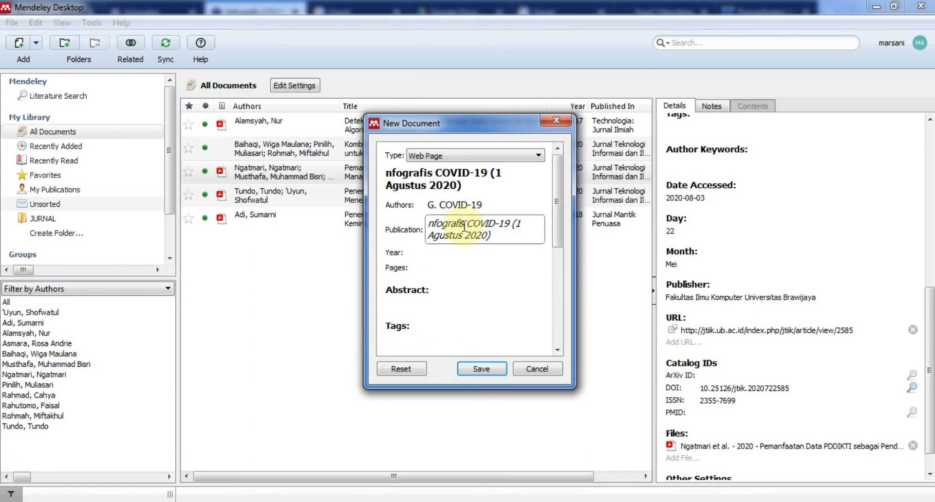
click(449, 207)
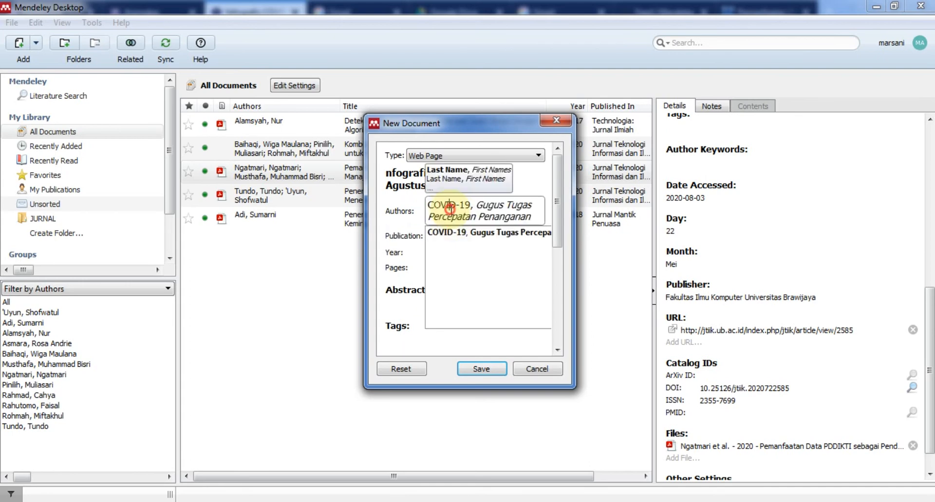
click(451, 210)
key(ctrl+c)
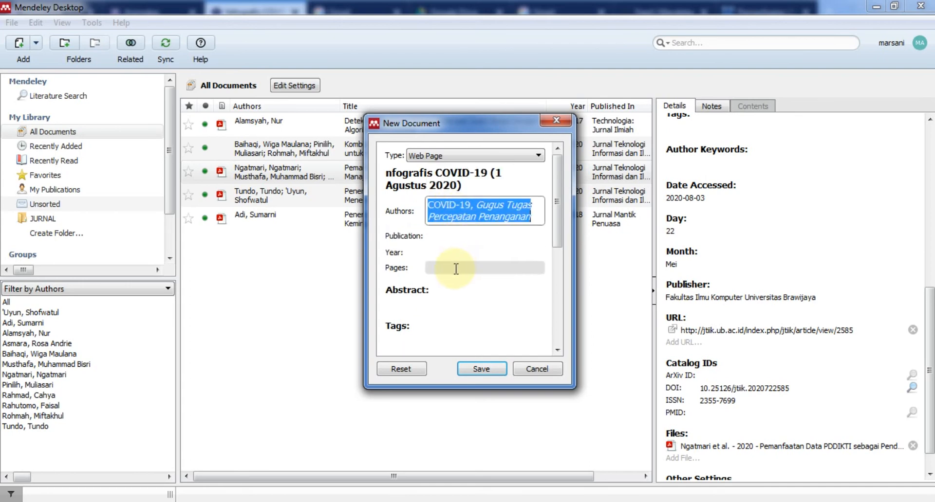
click(451, 236)
key(ctrl+v)
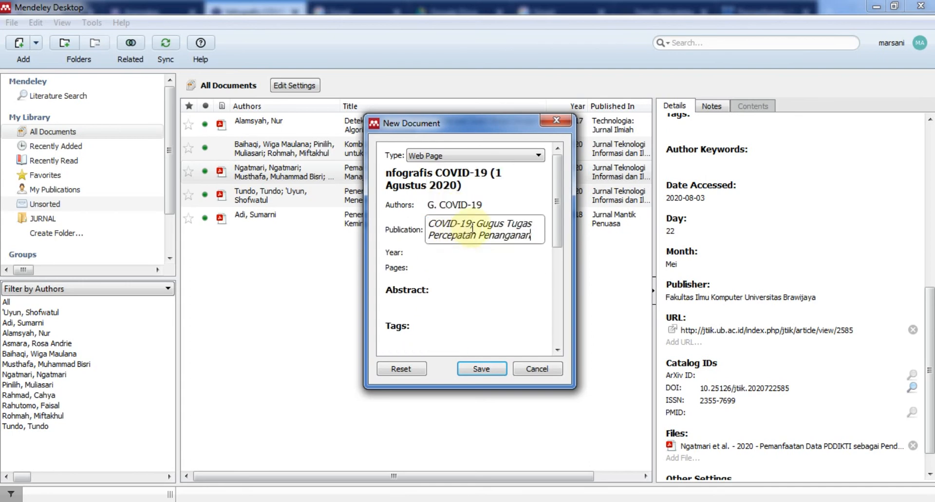
key(BackSpace)
key(BackSpace)
key(BackSpace)
key(BackSpace)
key(BackSpace)
key(BackSpace)
key(BackSpace)
key(BackSpace)
key(BackSpace)
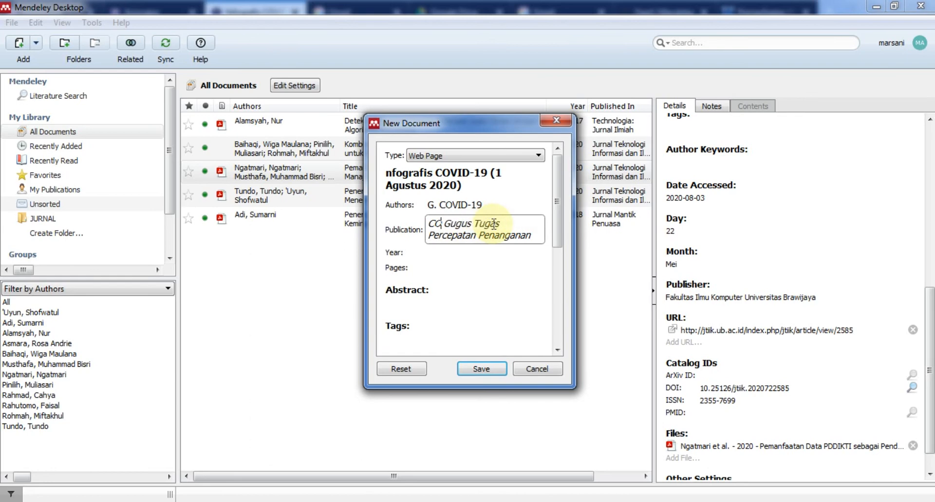
key(Delete)
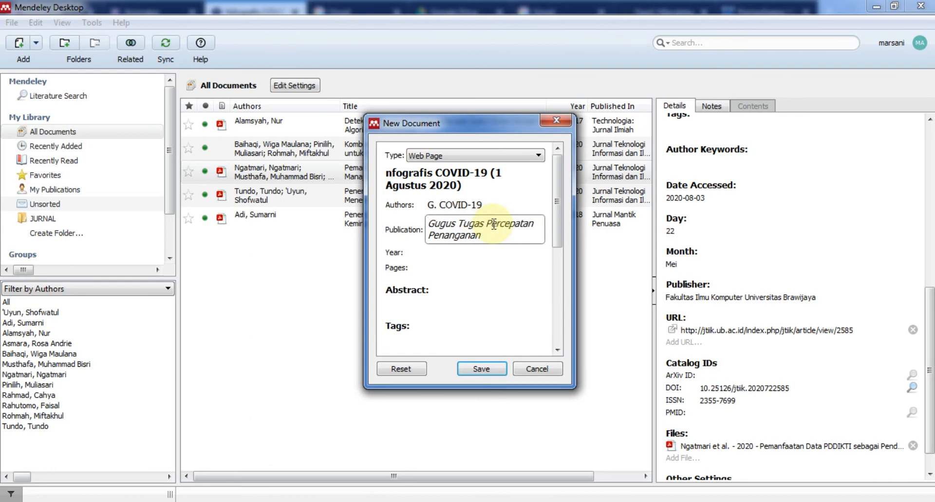
click(469, 252)
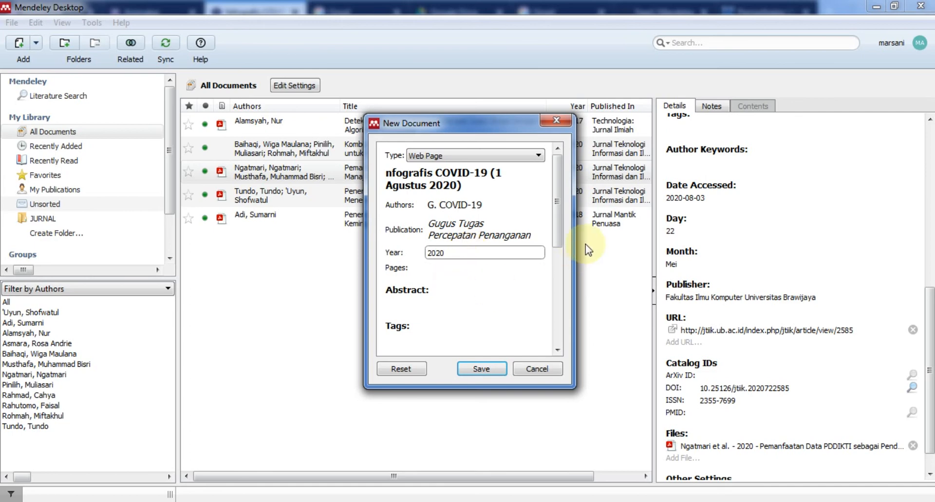
drag(557, 240, 547, 310)
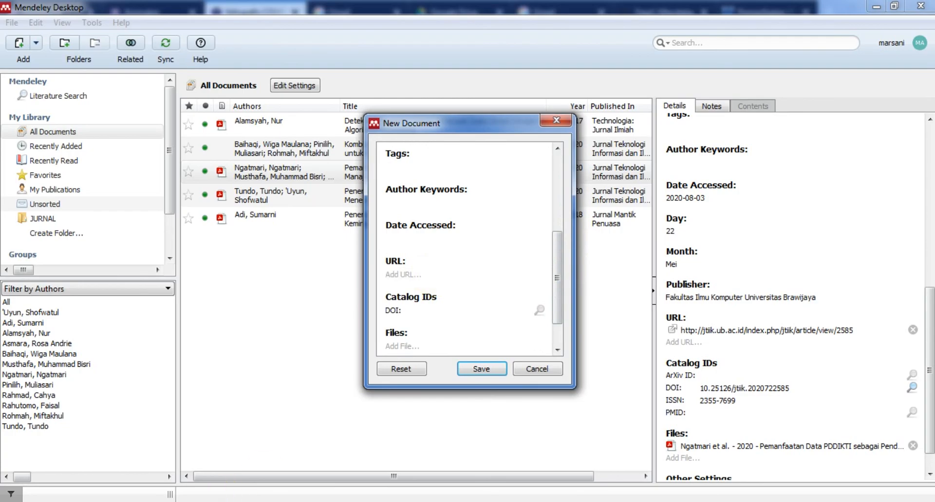
Paste the infographic's covid19.go.id address into URL and set Date Accessed to 2 Agustus 2020.
click(214, 501)
click(213, 37)
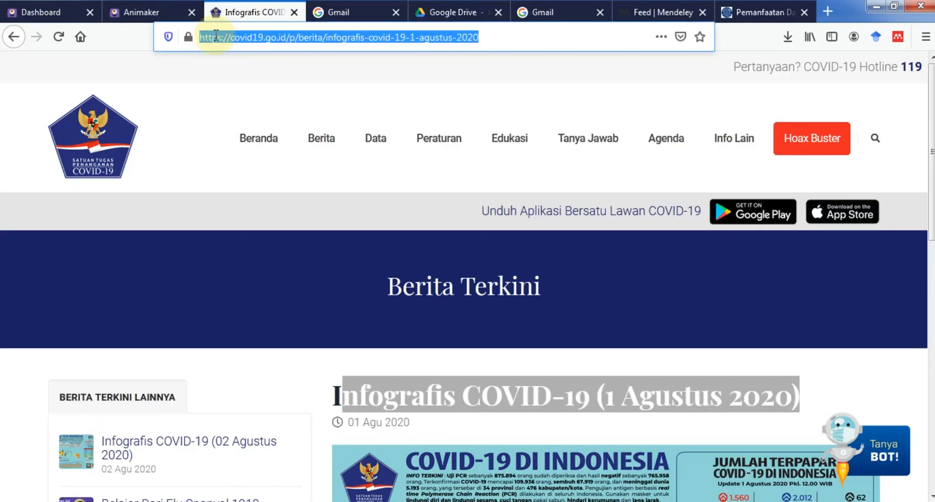
click(370, 500)
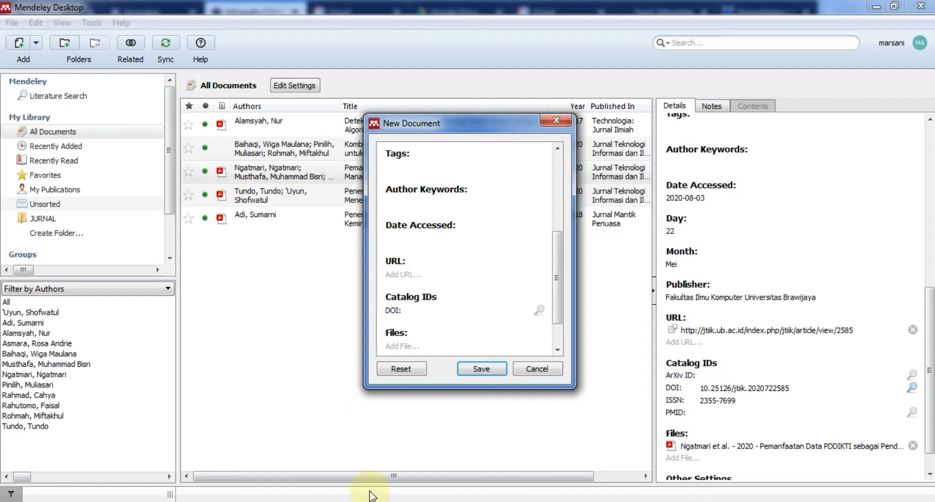
click(400, 274)
key(ctrl+v)
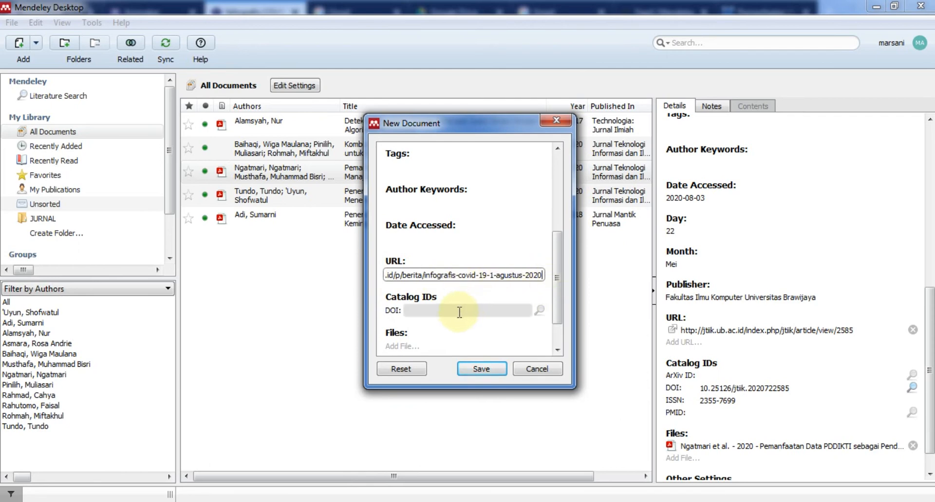
drag(553, 270, 560, 241)
click(443, 296)
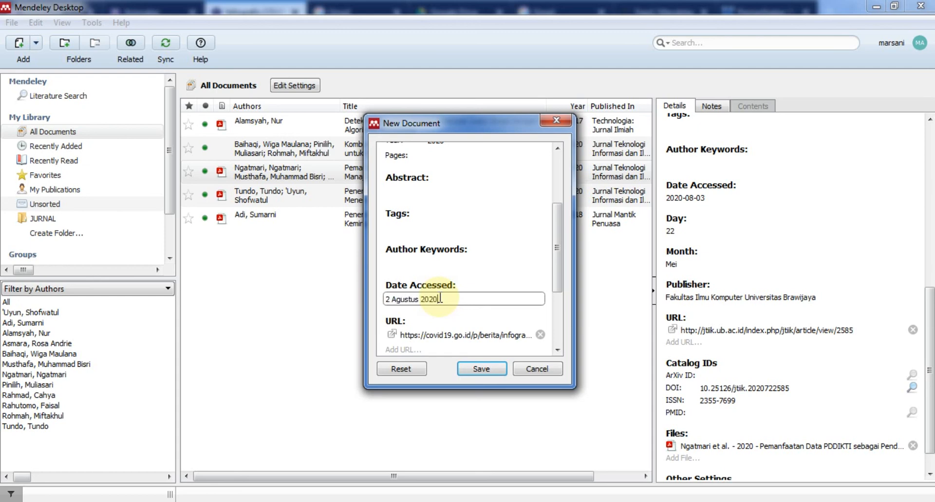
drag(559, 273, 556, 226)
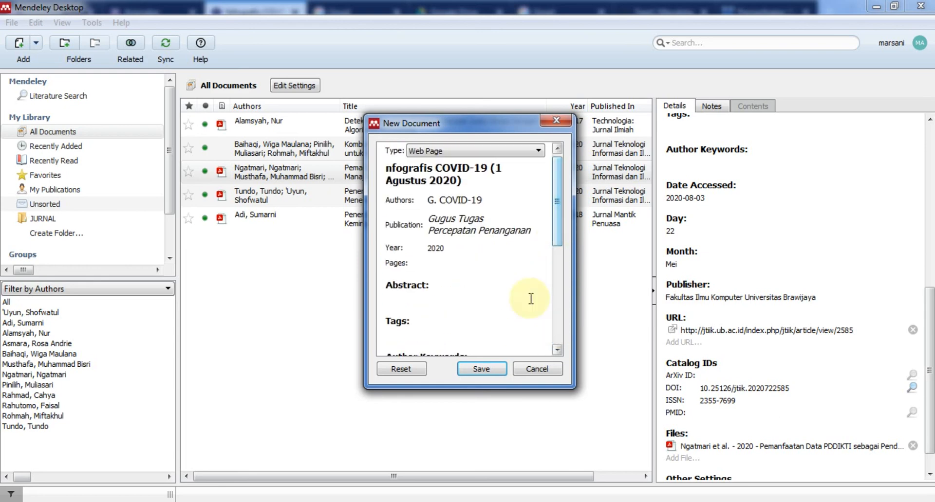
Save the COVID-19 web page entry, confirm its author name, and go back to Word.
click(481, 369)
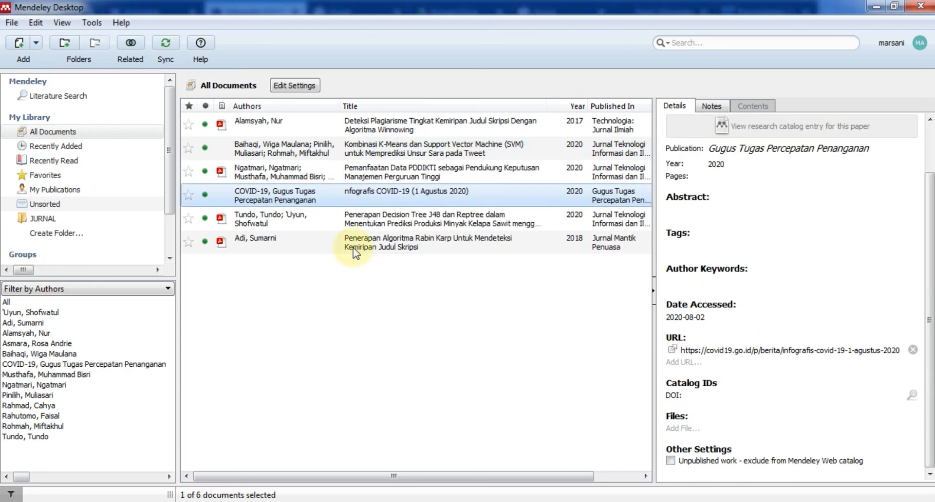
click(353, 201)
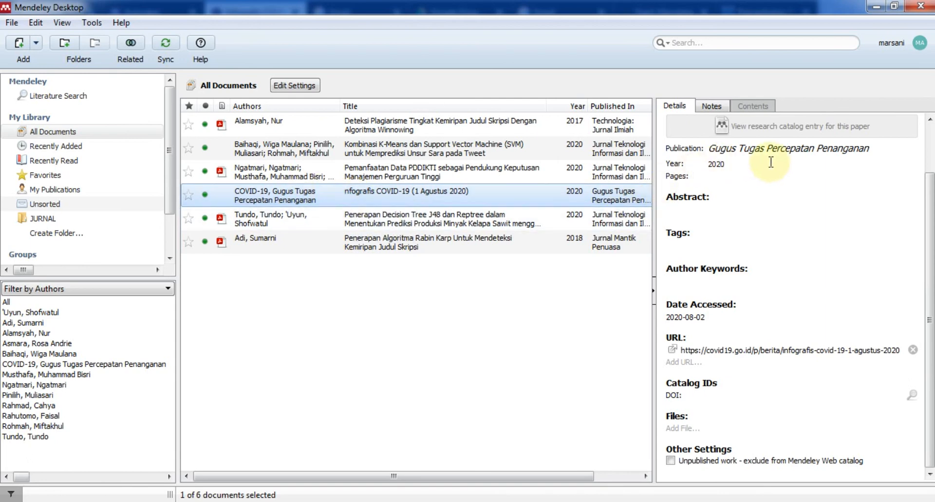
click(930, 166)
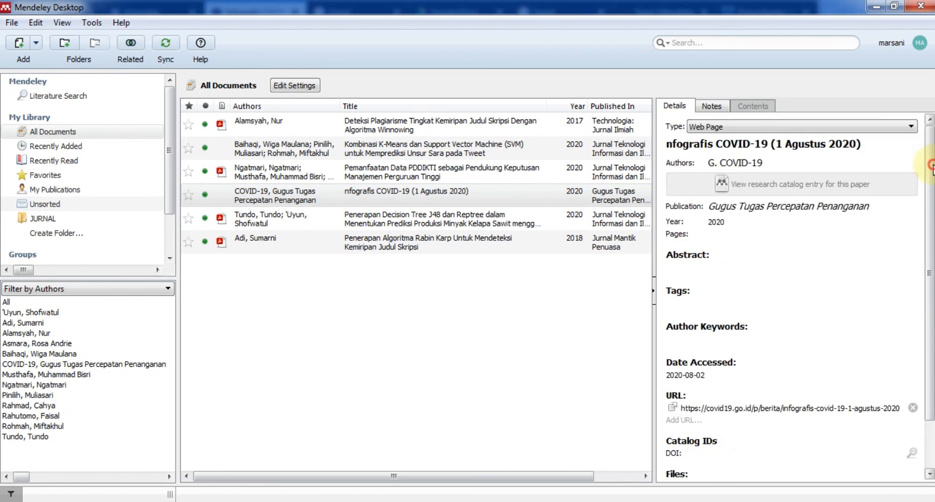
click(754, 163)
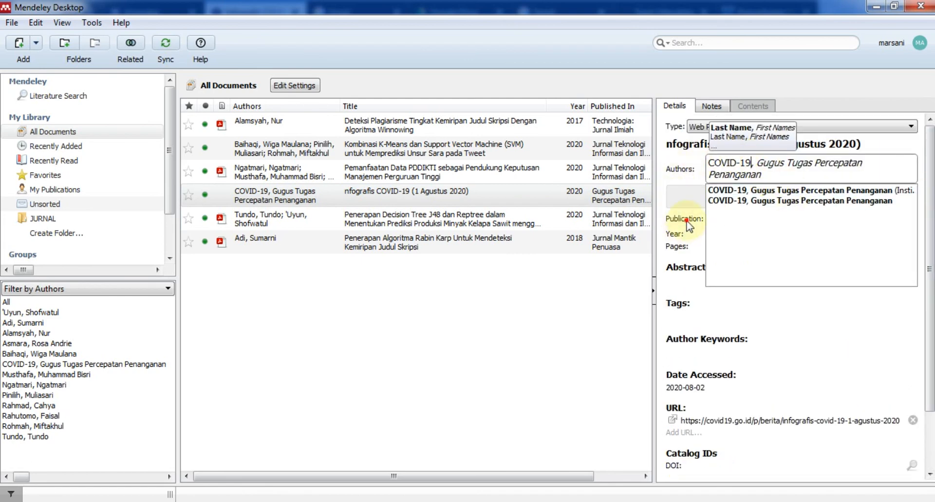
click(736, 218)
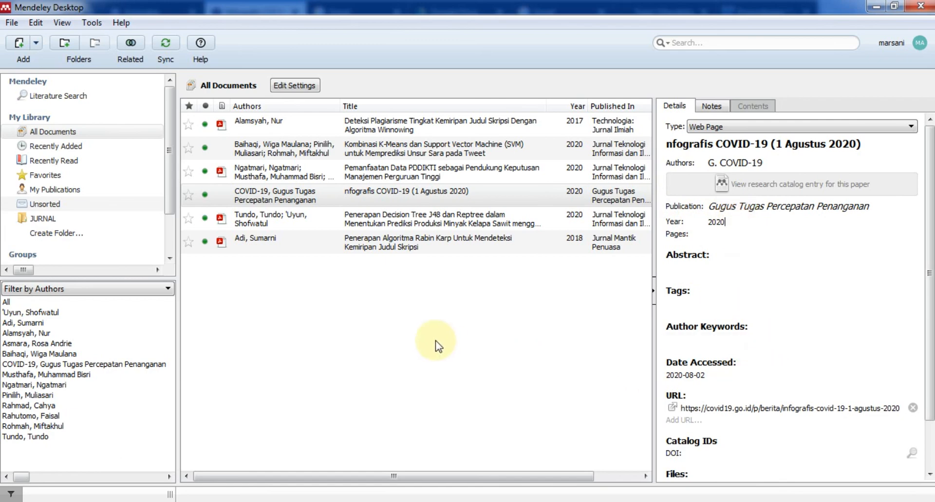
click(280, 501)
click(326, 419)
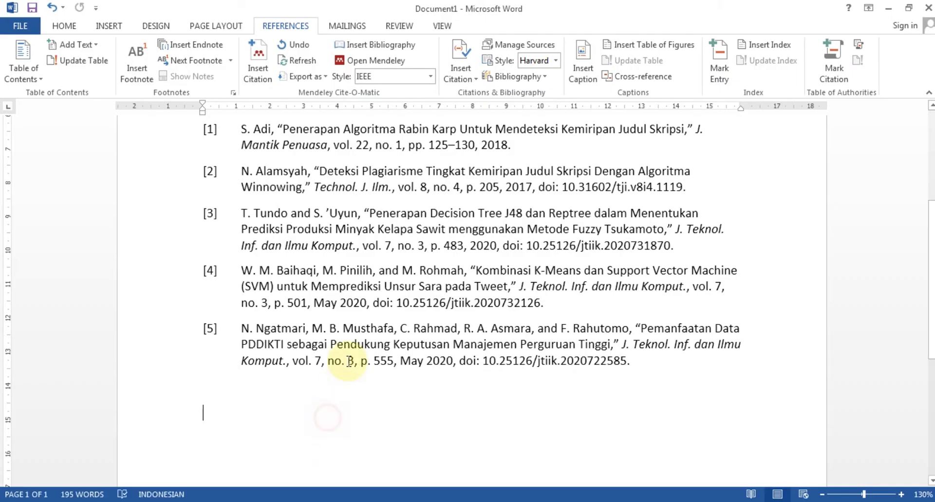
Below ddsadsadas[5], type 'per 2 agustus 2020 jumlah positif covid-19 di indonesia adalah'.
scroll(329, 345, up, 4)
click(317, 286)
key(Return)
key(Return)
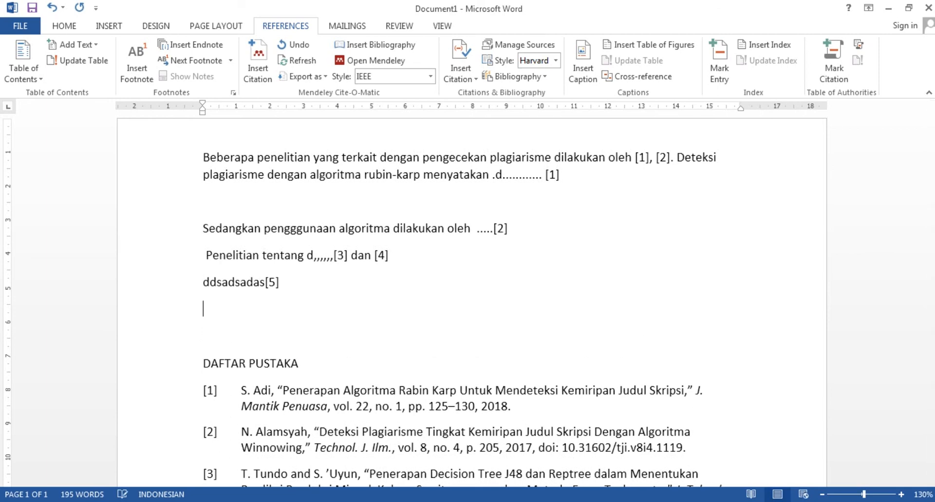
text(jumlah)
key(BackSpace)
key(BackSpace)
key(BackSpace)
key(BackSpace)
text(per 2 agustu)
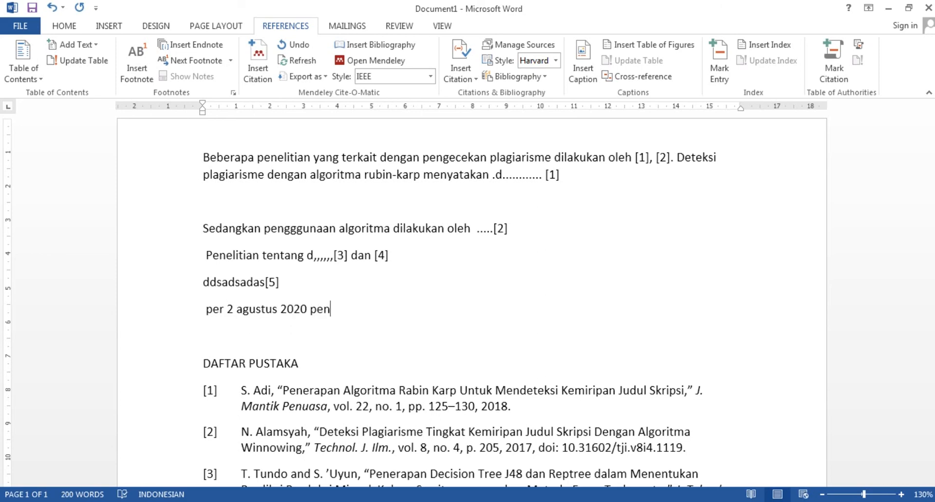
text(s 2020 jumlah positif covi)
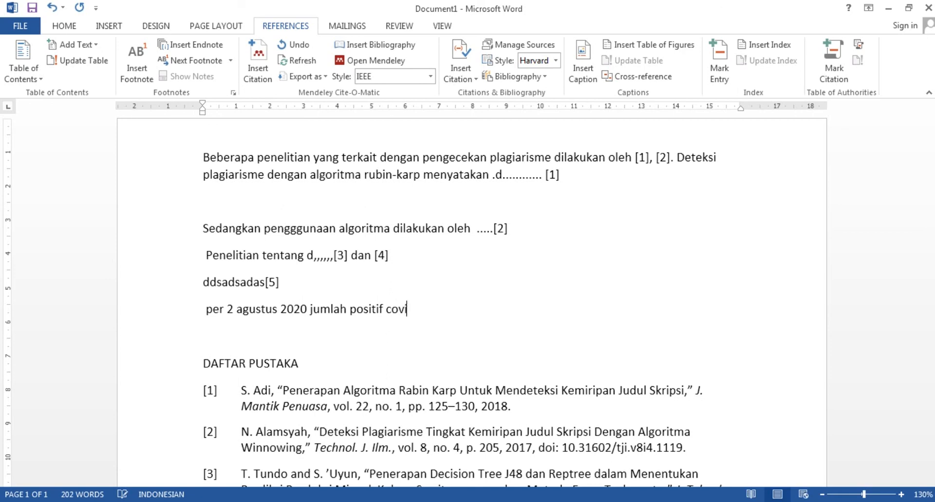
text(d-19 di indonesia adalah.........)
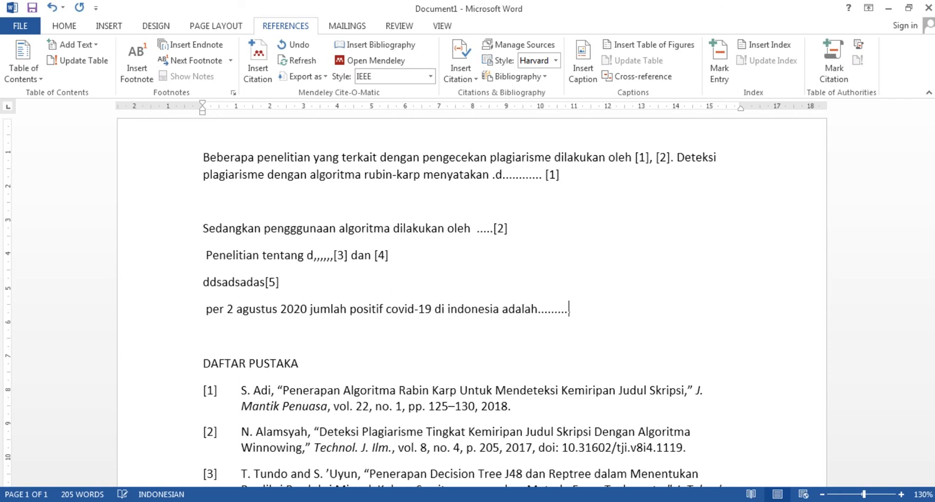
Insert a Mendeley citation to the COVID-19 infographic found by searching 'cov', producing [6].
click(258, 61)
text(co)
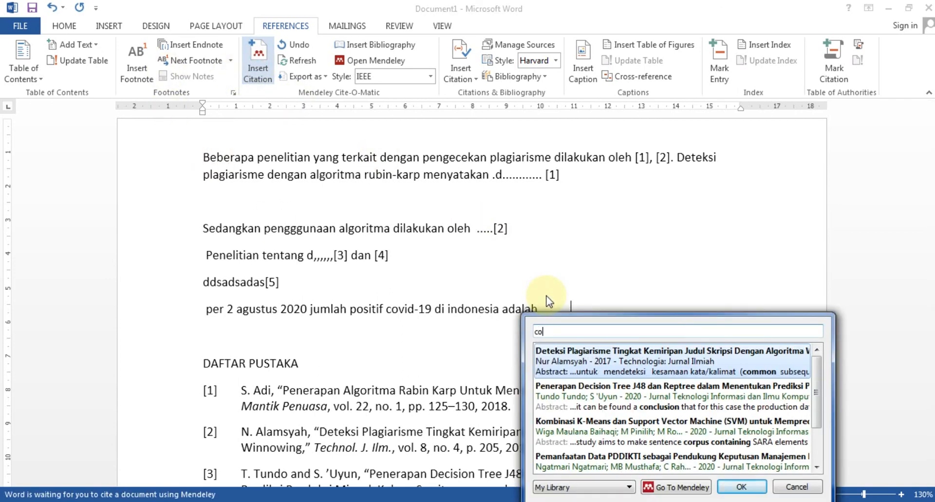
text(v)
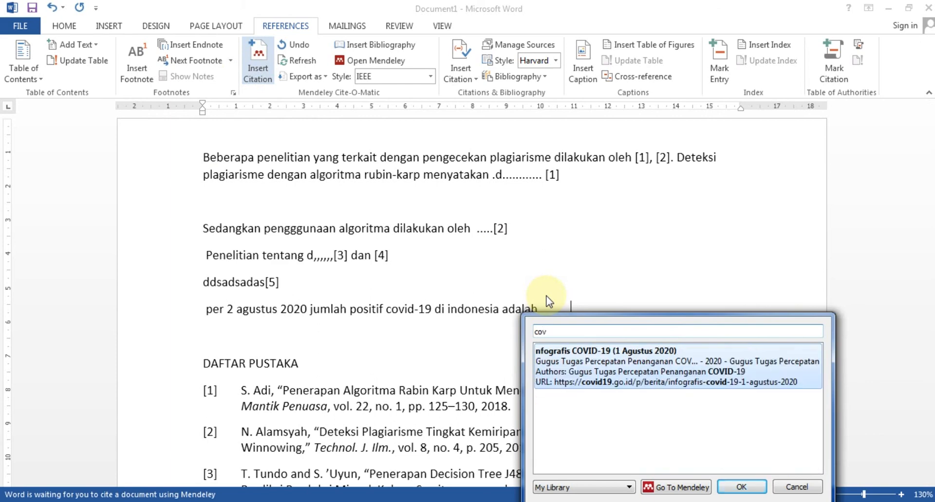
click(570, 361)
click(731, 349)
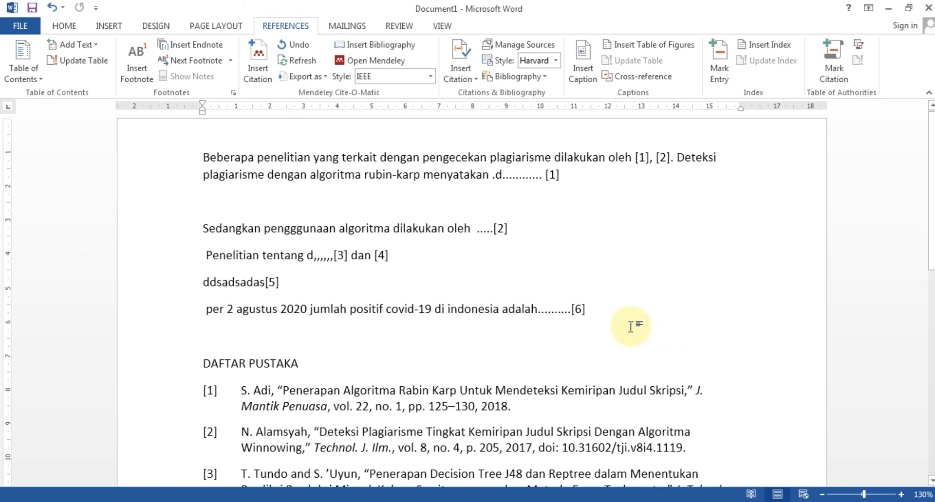
scroll(430, 375, down, 3)
scroll(430, 375, down, 3)
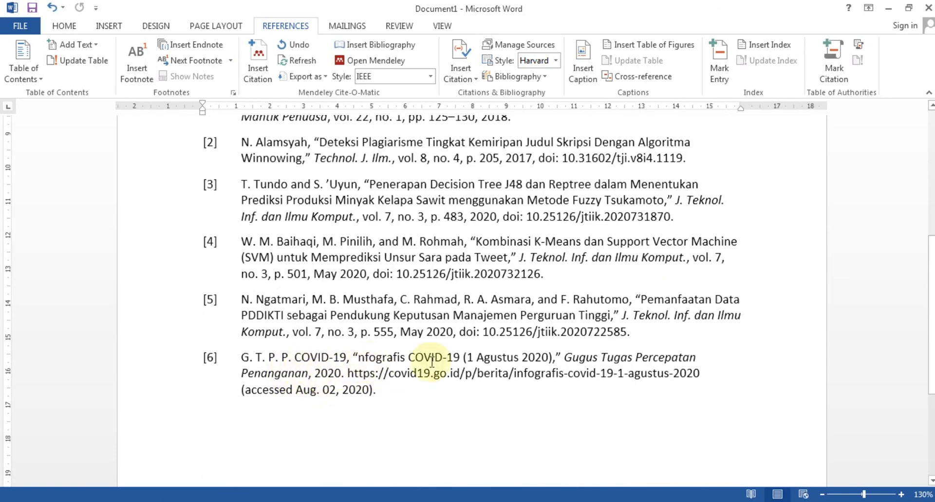
Check bibliography entry [6], then change 'per 2 agustus' to 'per 1 agustus' in the sentence.
click(293, 392)
click(387, 391)
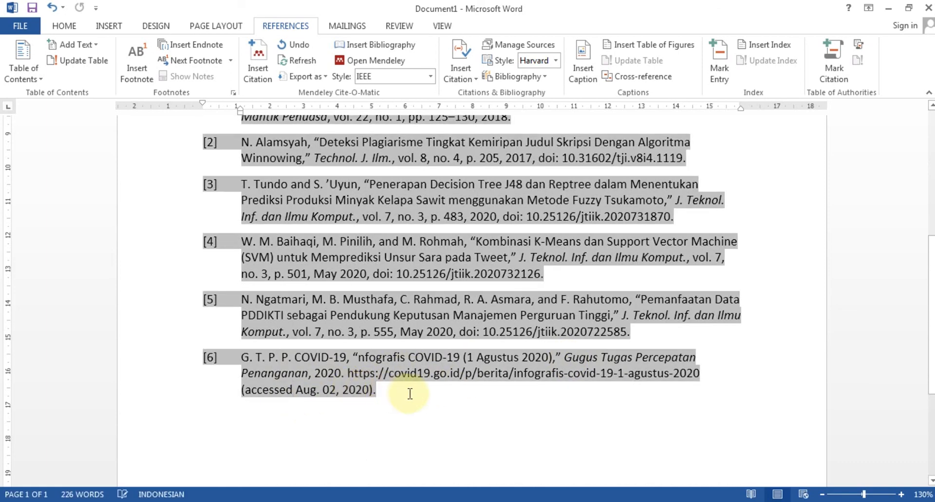
scroll(417, 393, up, 3)
scroll(417, 394, down, 4)
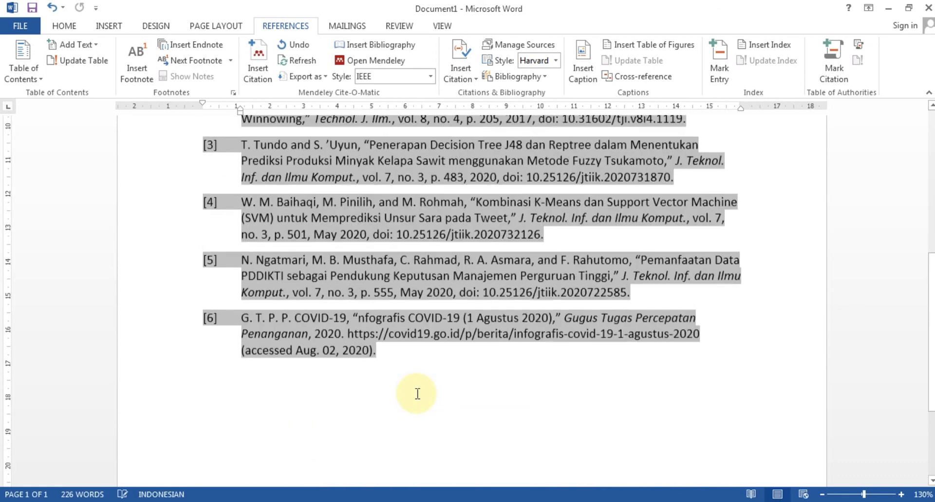
scroll(417, 394, up, 5)
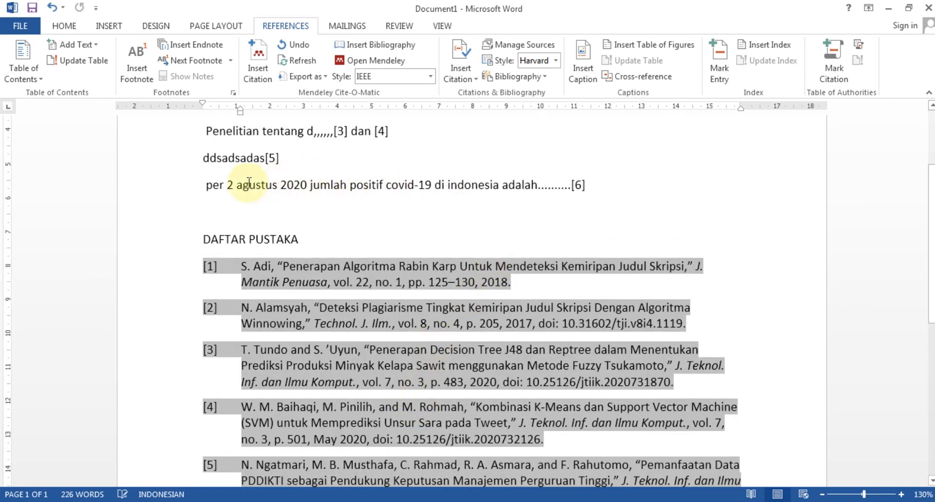
click(234, 185)
key(BackSpace)
text(1)
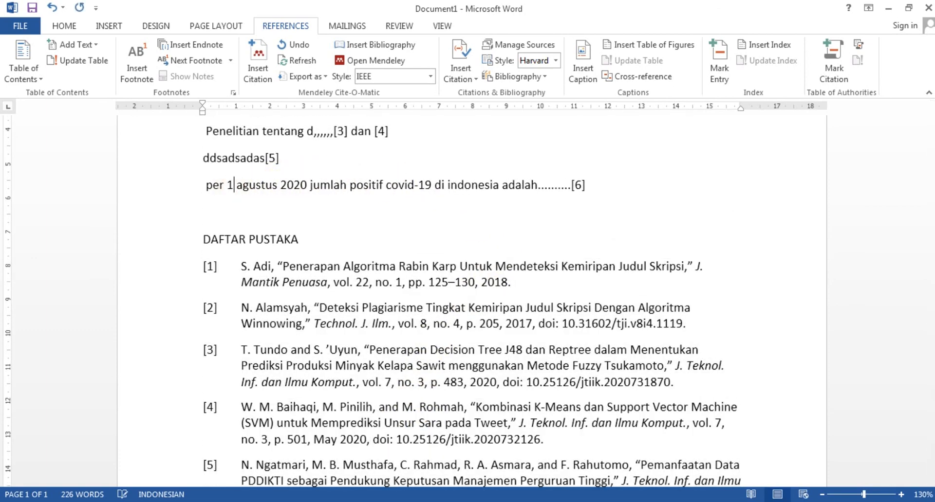
scroll(490, 214, down, 5)
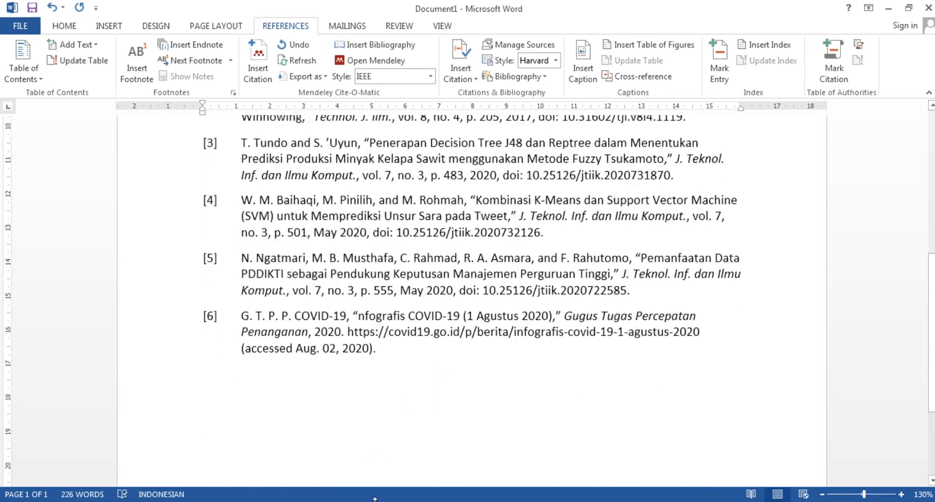
Switch the COVID-19 infographic entry's type to Book in the Details panel, then return to Word.
click(100, 501)
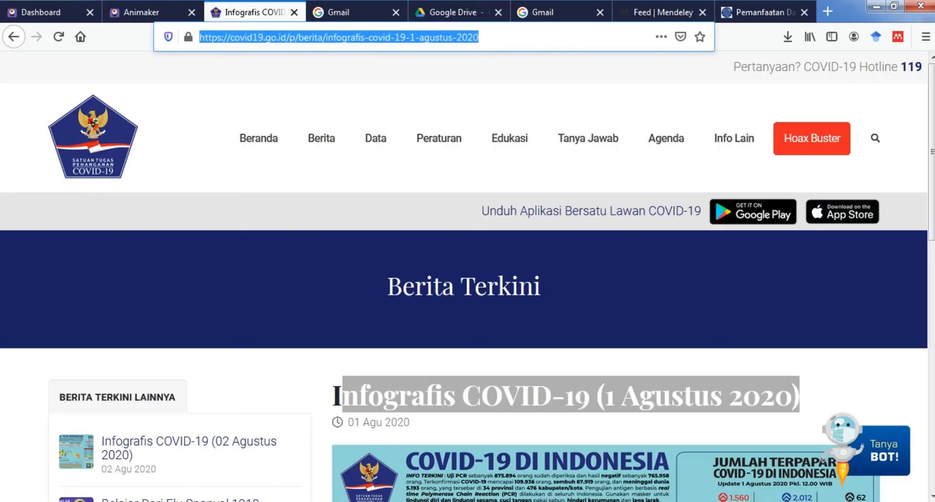
click(195, 501)
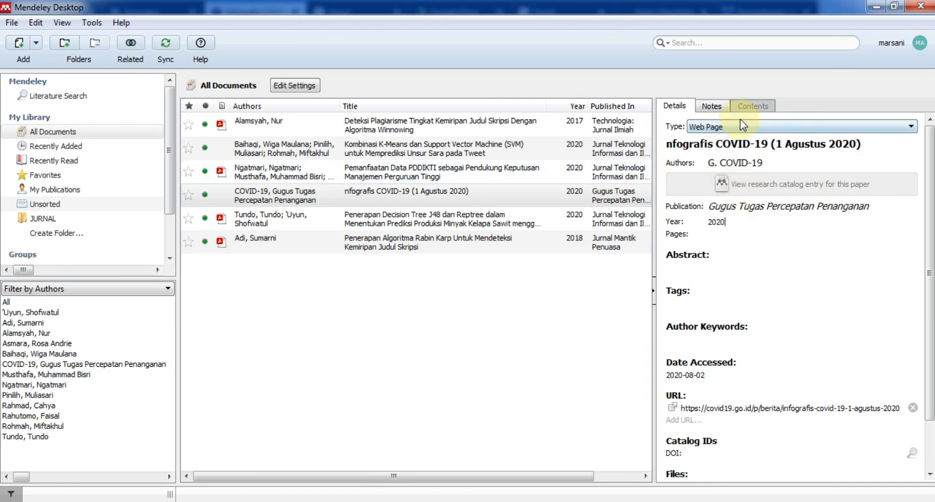
click(730, 129)
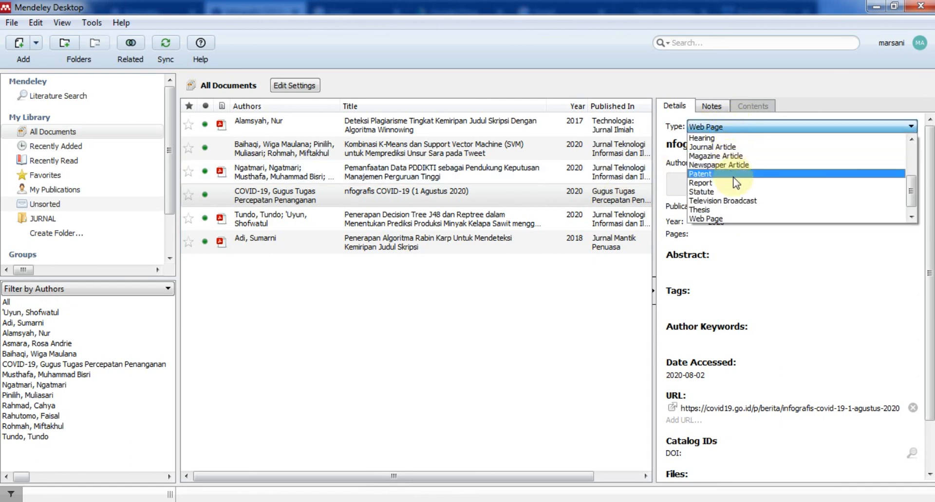
scroll(749, 207, down, 1)
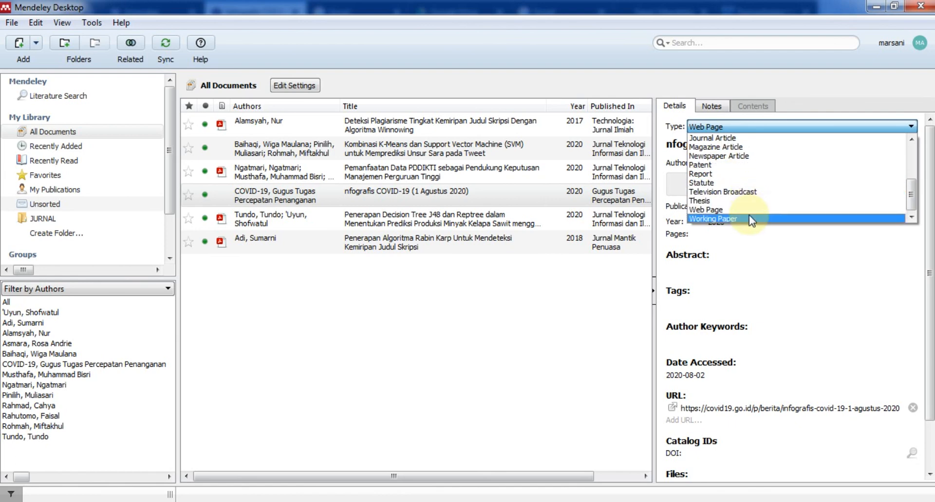
scroll(749, 216, up, 4)
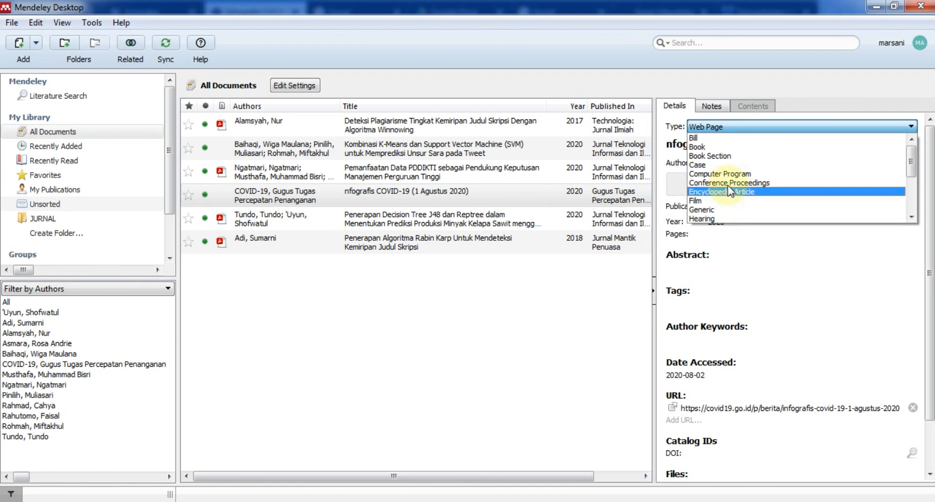
click(727, 148)
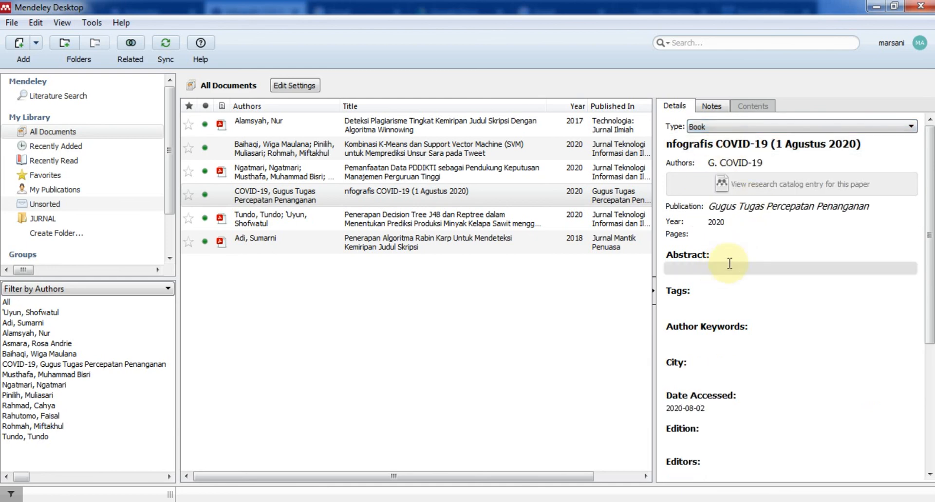
scroll(736, 260, down, 7)
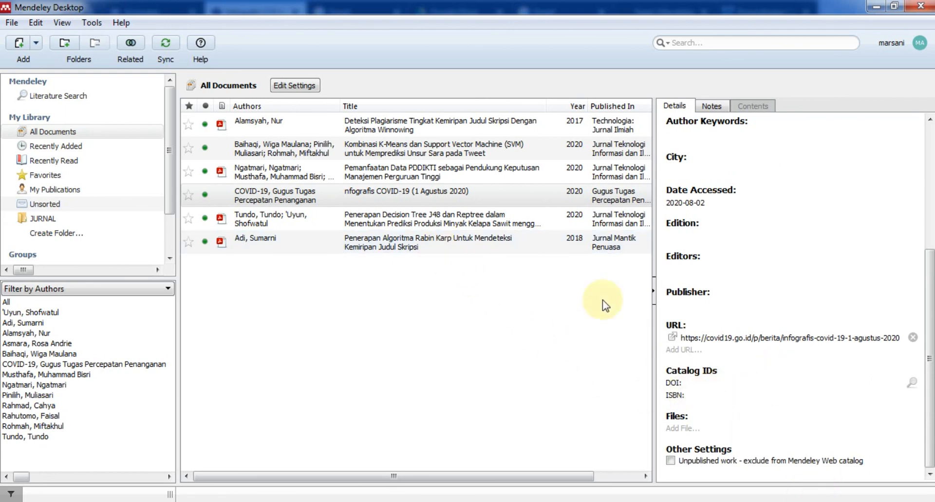
click(427, 205)
click(373, 501)
key(alt+Tab)
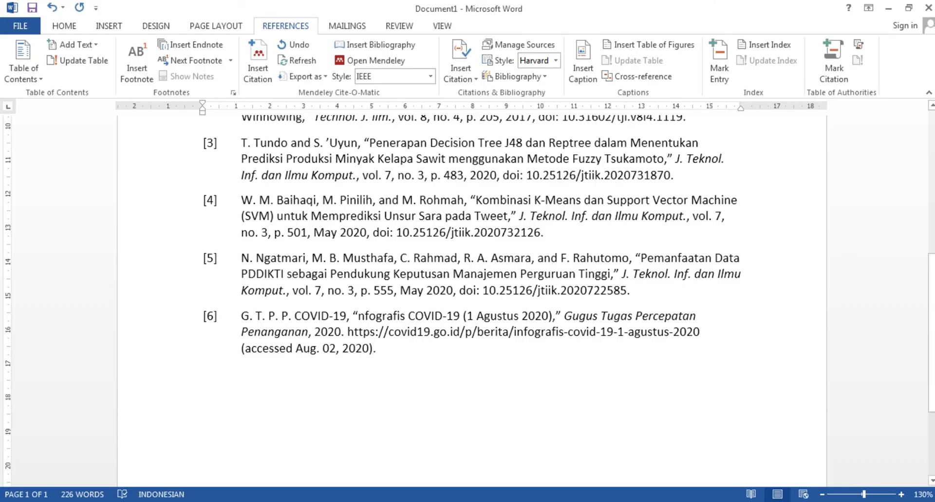
click(377, 501)
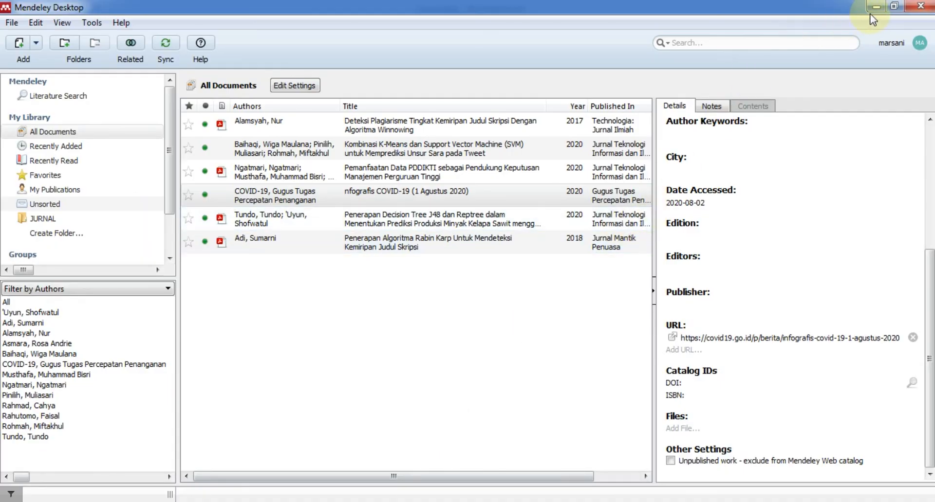
click(700, 501)
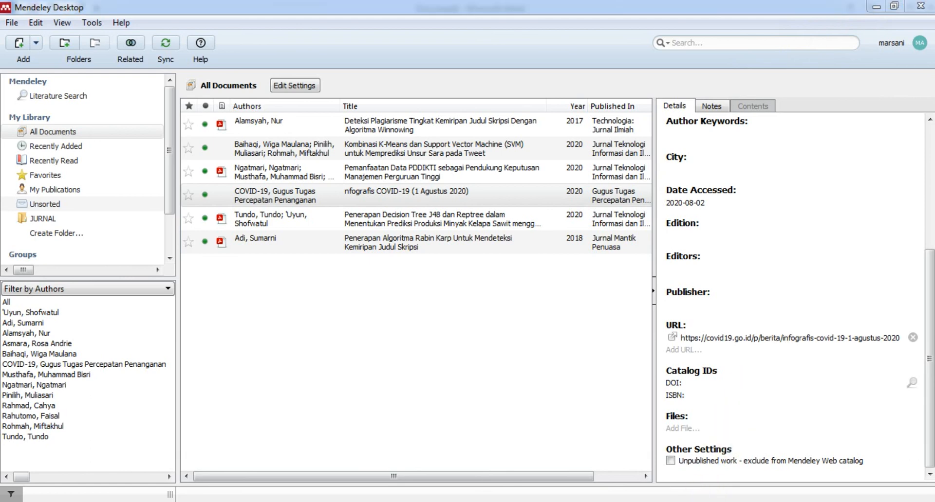